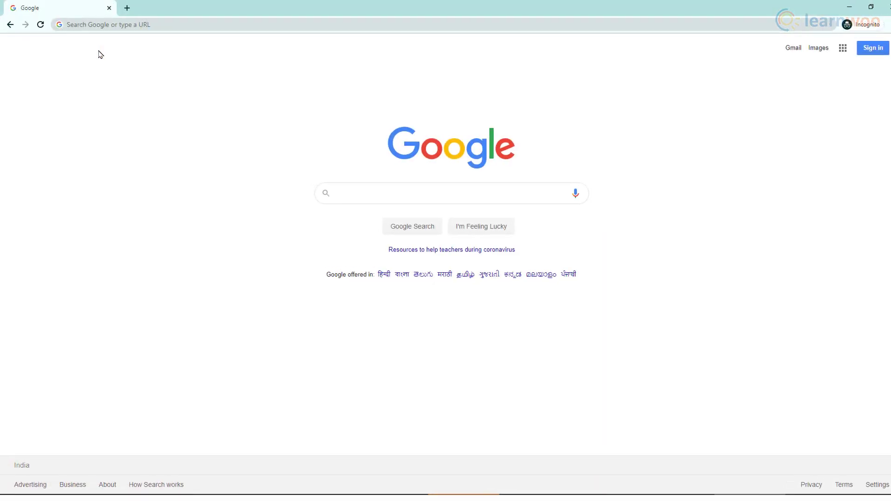
Open rewoke.local and scroll through the site's front page.
click(97, 21)
text(rewoke.local)
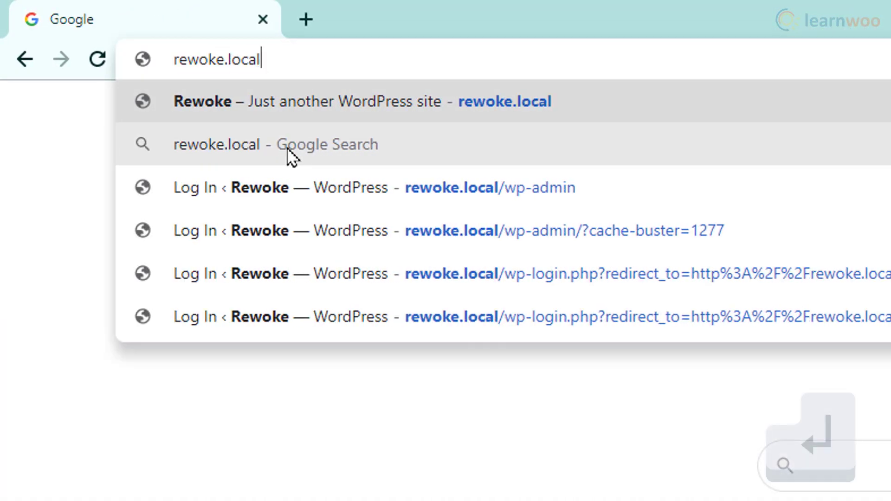
key(Return)
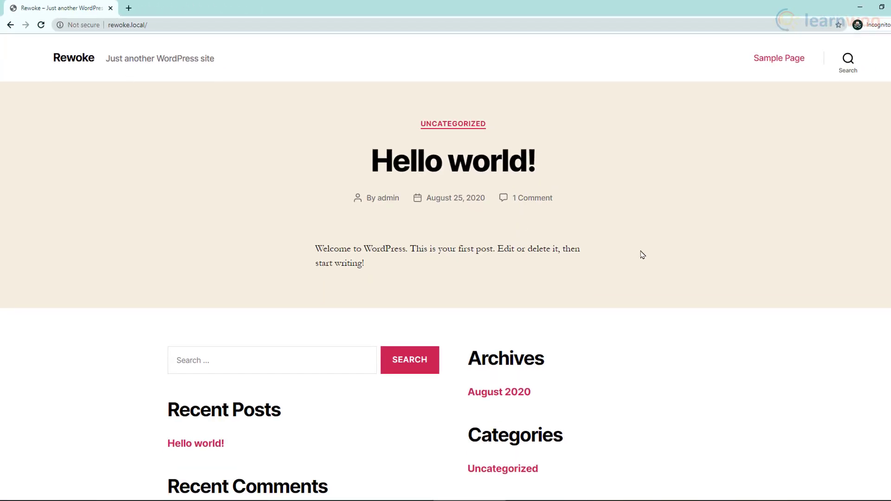
scroll(652, 256, down, 4)
scroll(654, 258, down, 1)
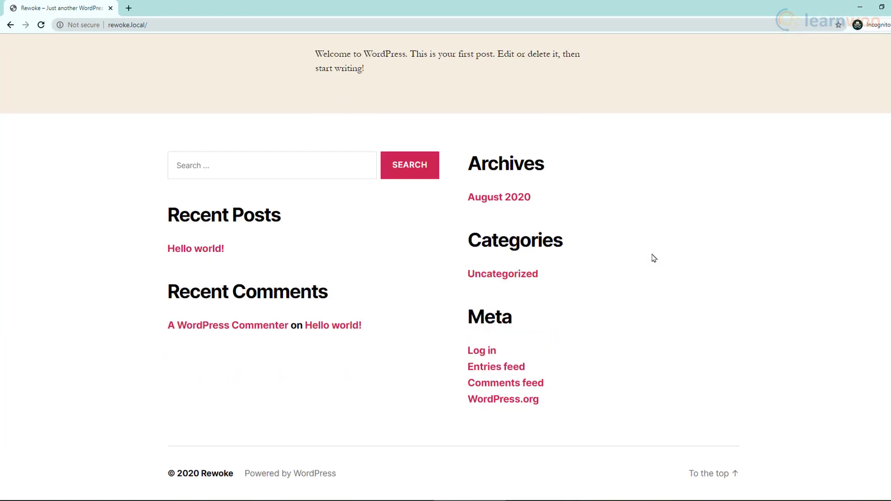
scroll(654, 258, up, 5)
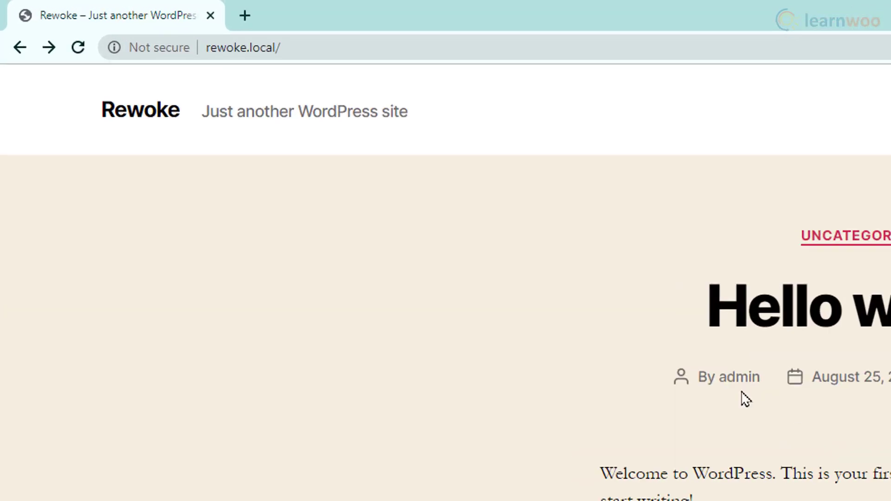
Go to rewoke.local/wp-admin to reach the WordPress login page.
click(170, 28)
click(454, 67)
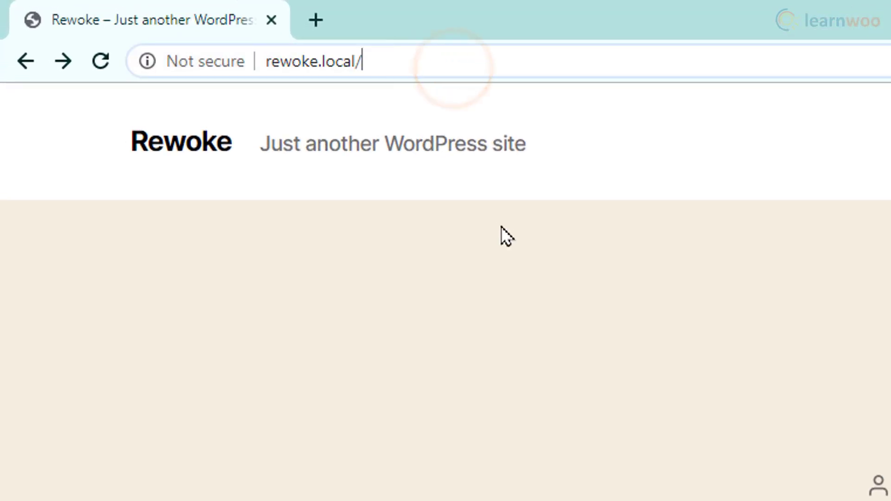
text(wp-admin)
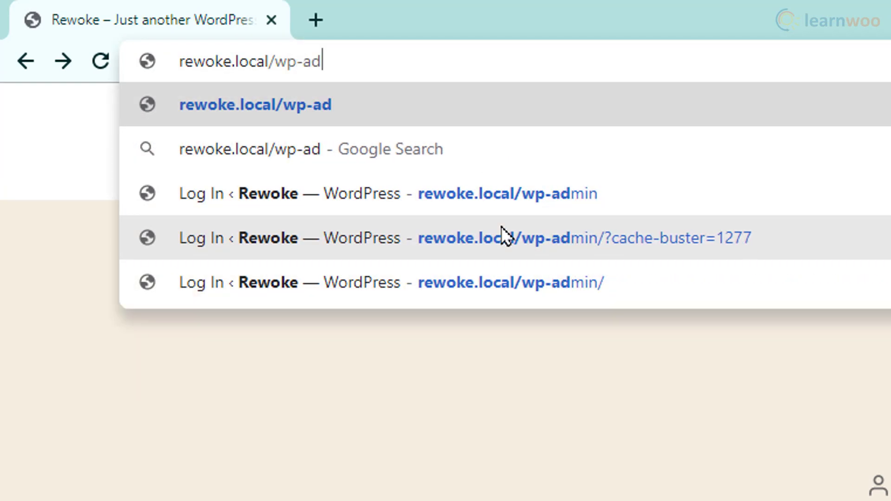
key(Return)
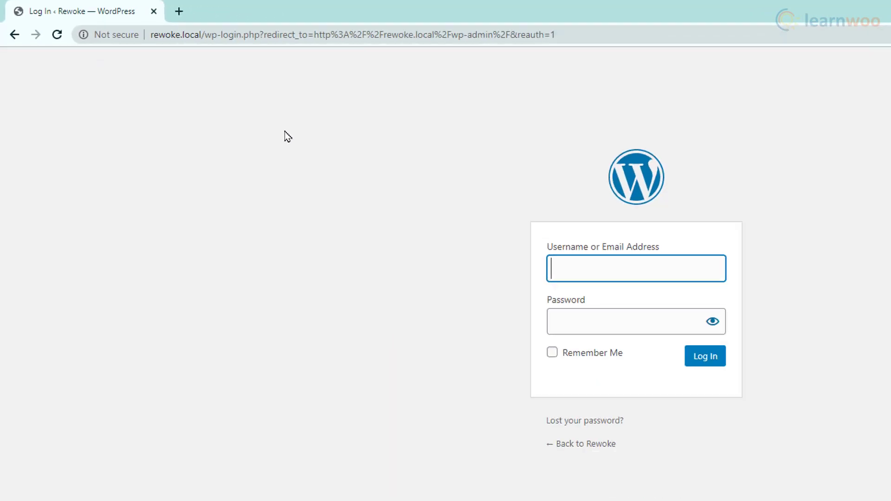
Log in with the administrator username and password.
click(617, 260)
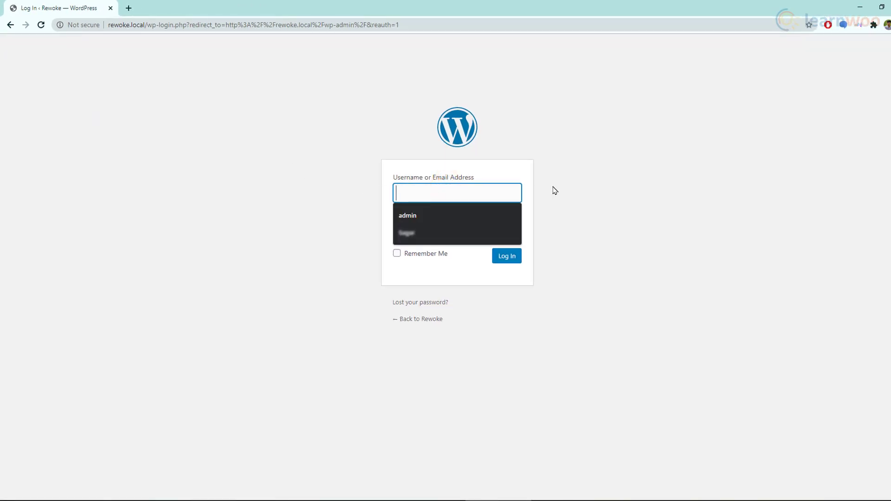
text(admin)
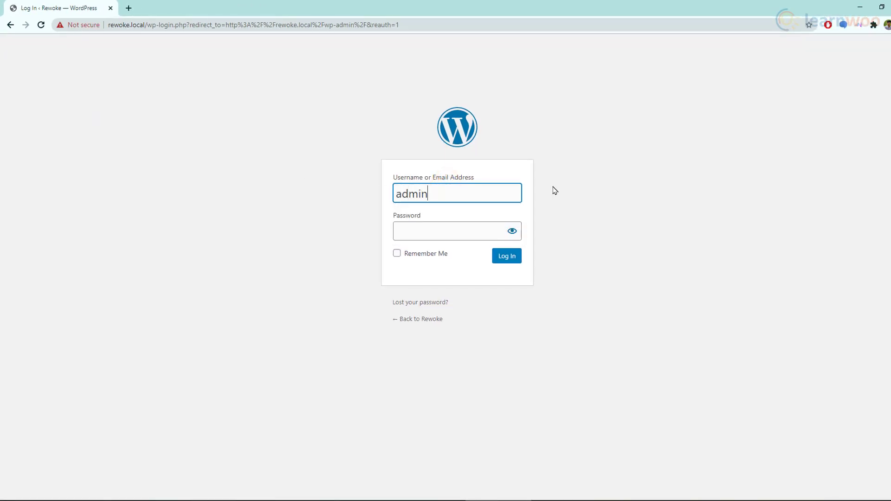
key(Tab)
text(admin)
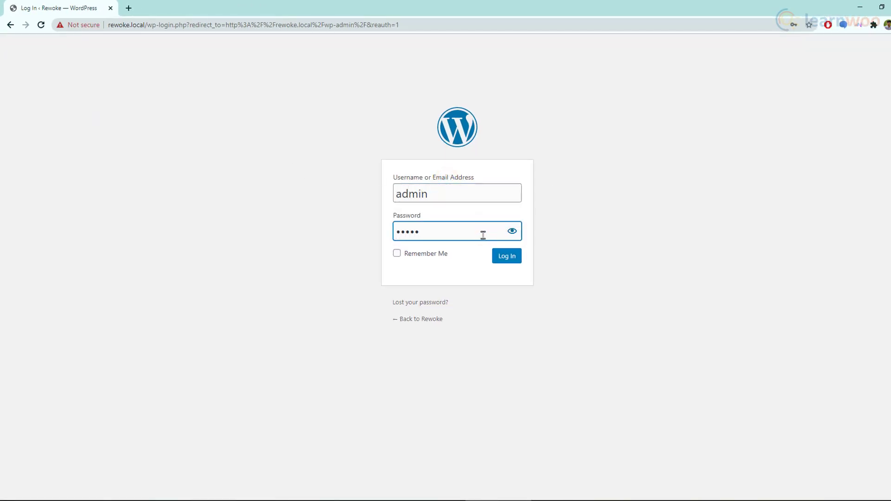
click(506, 258)
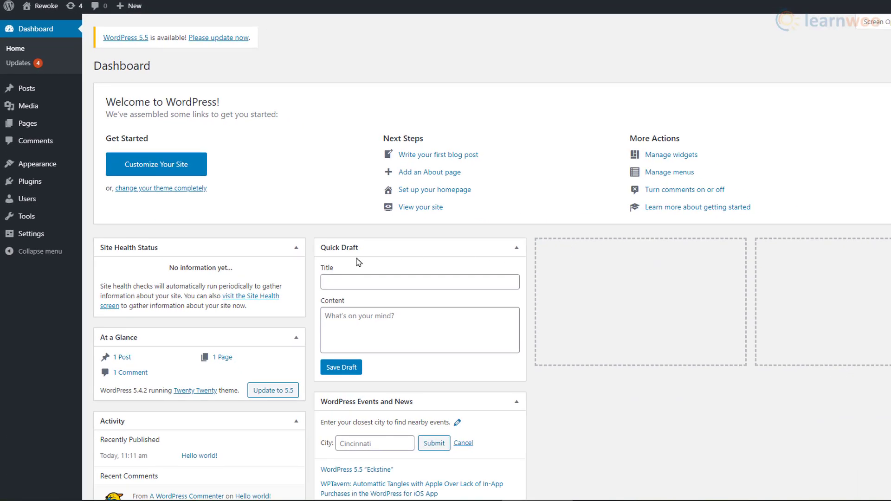
Search the plugin directory for 'really simple ssl', then install and activate it.
mouse_move(70, 186)
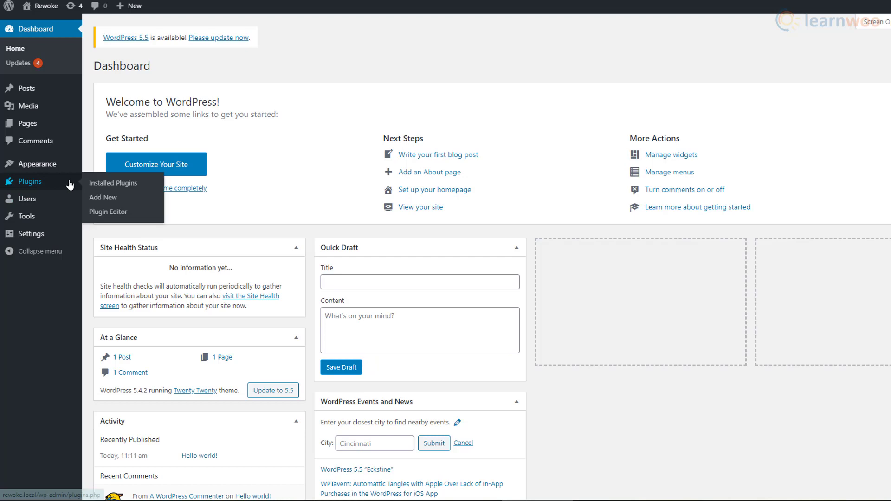
click(128, 198)
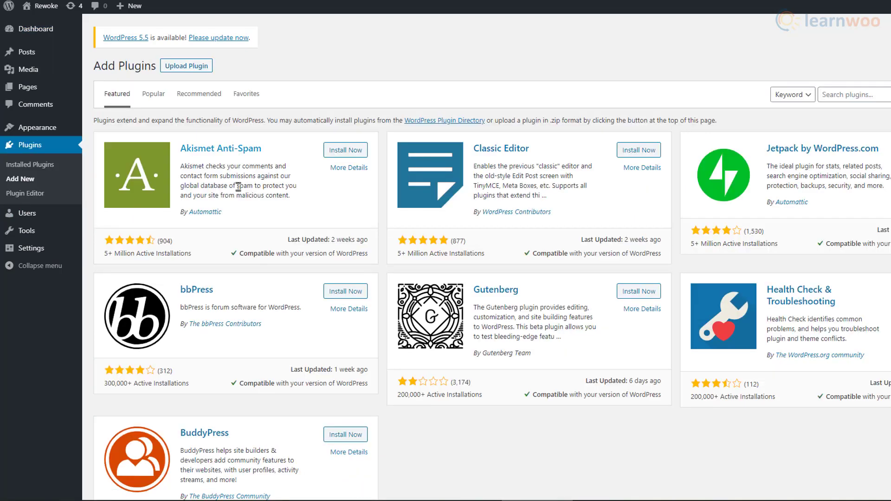
click(836, 95)
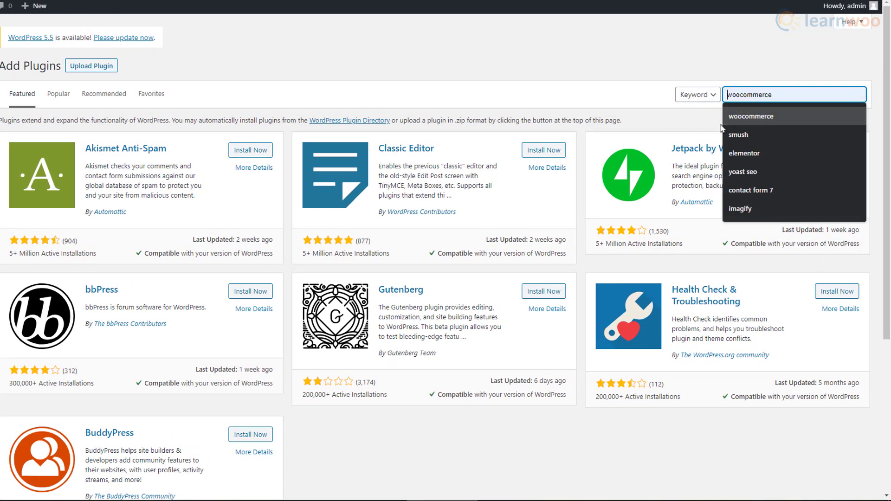
text(really simple ssl)
key(Return)
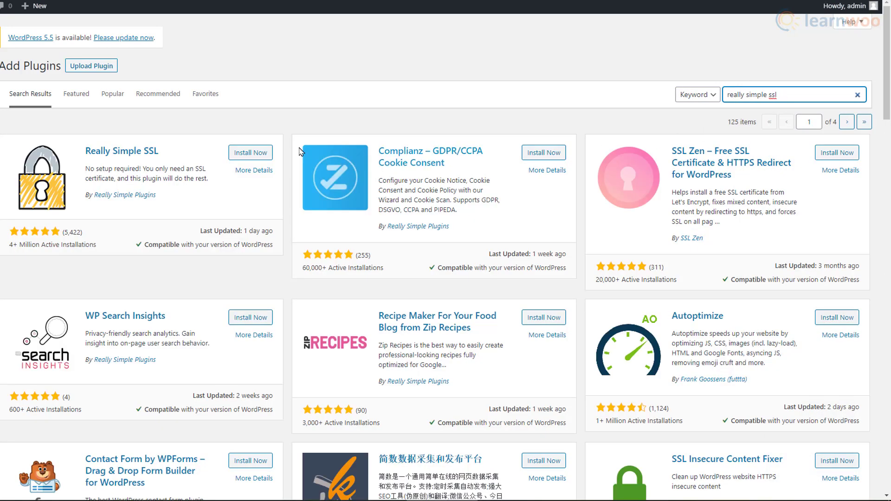
click(251, 154)
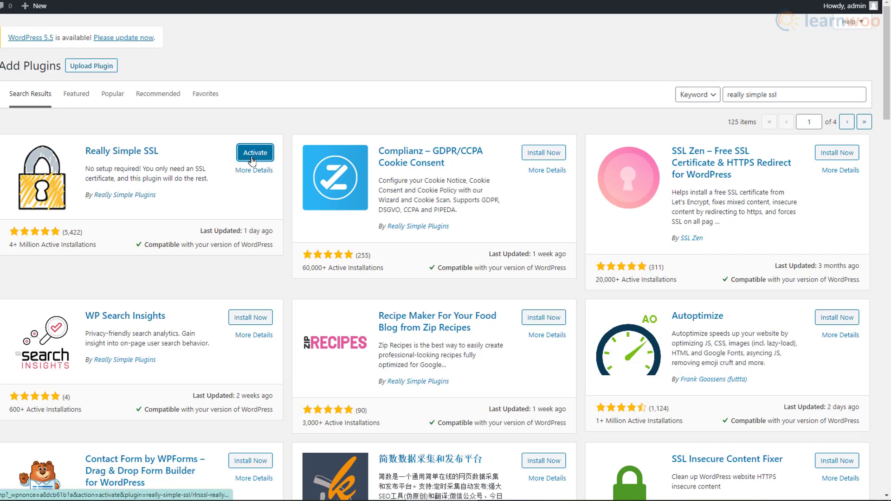
click(256, 158)
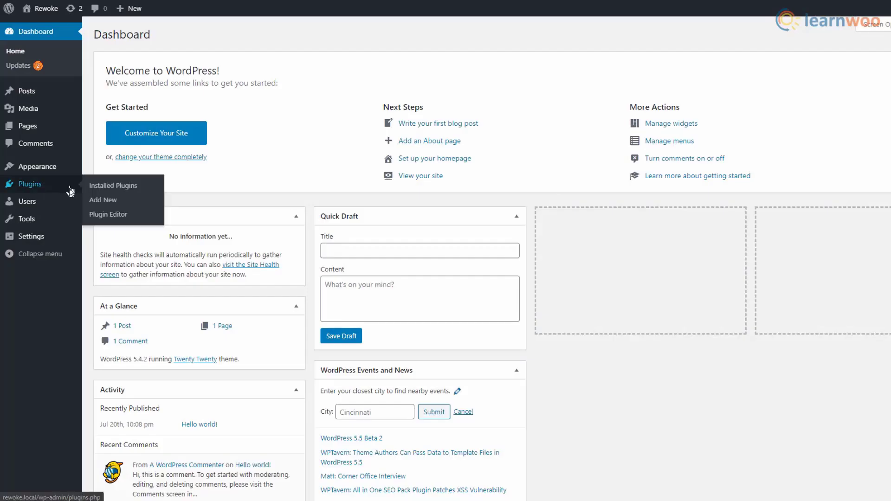
Search the plugin directory for 'WooCommerce', then install and activate it.
click(71, 189)
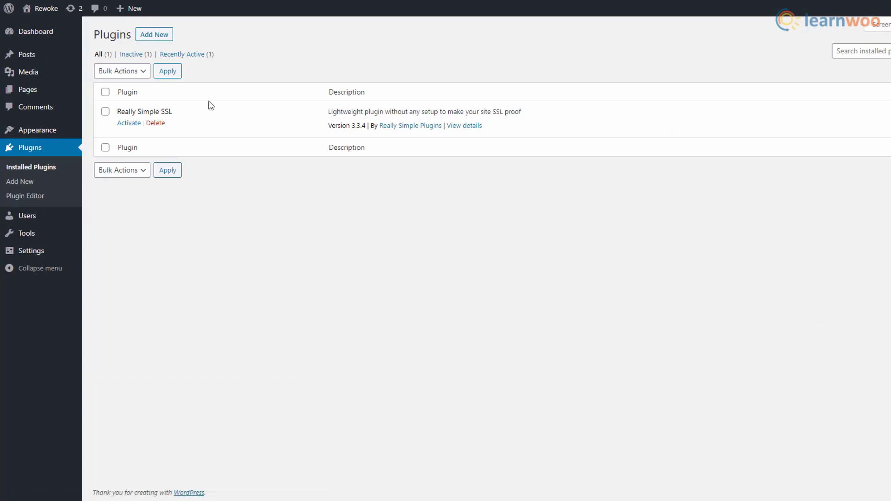
click(168, 40)
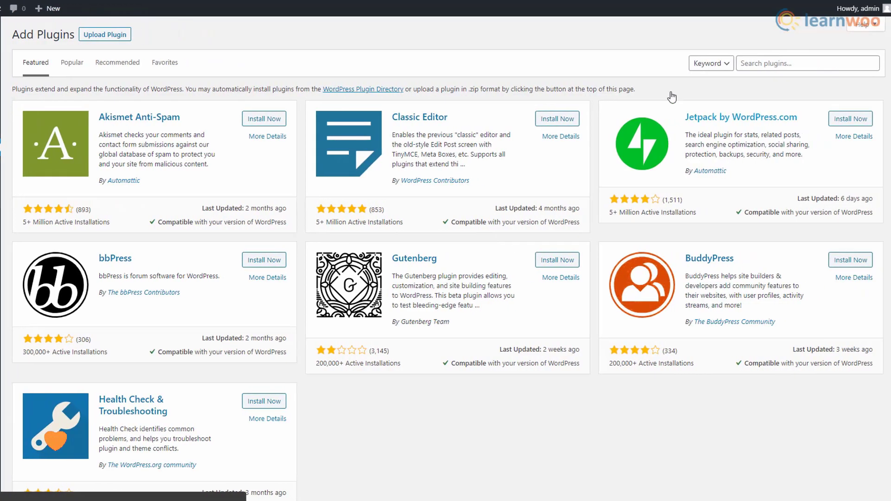
click(833, 65)
text(WooCommerce)
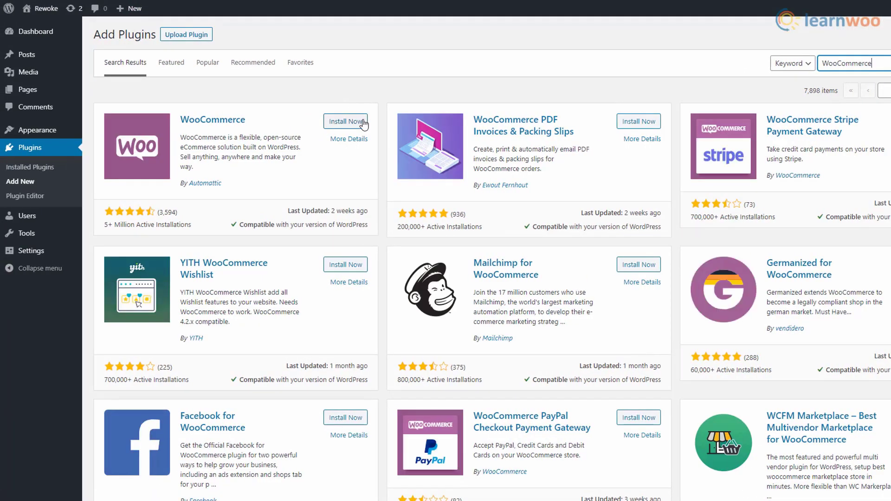
click(355, 122)
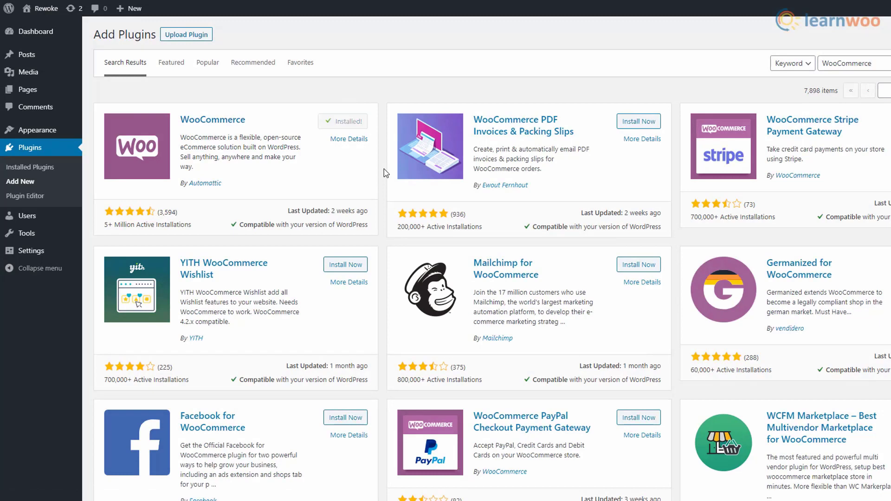
click(354, 121)
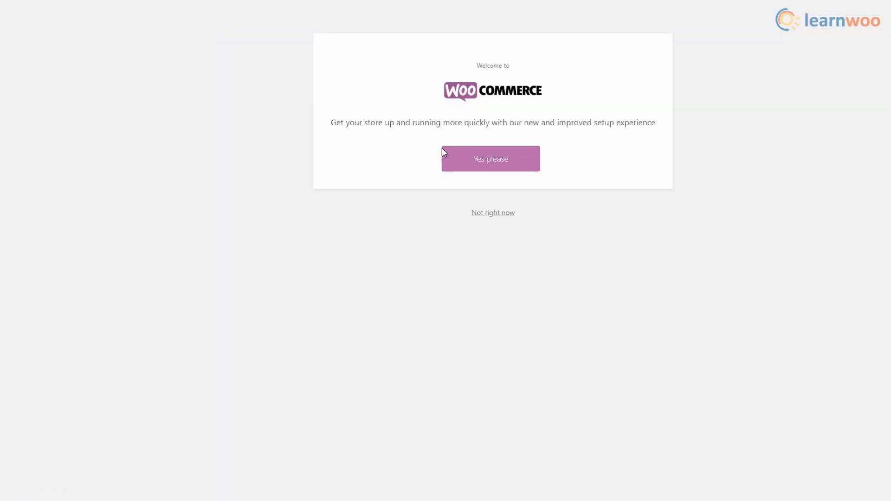
Accept guided setup and enter the store address in India: Bengaluru, post code 560090.
click(522, 169)
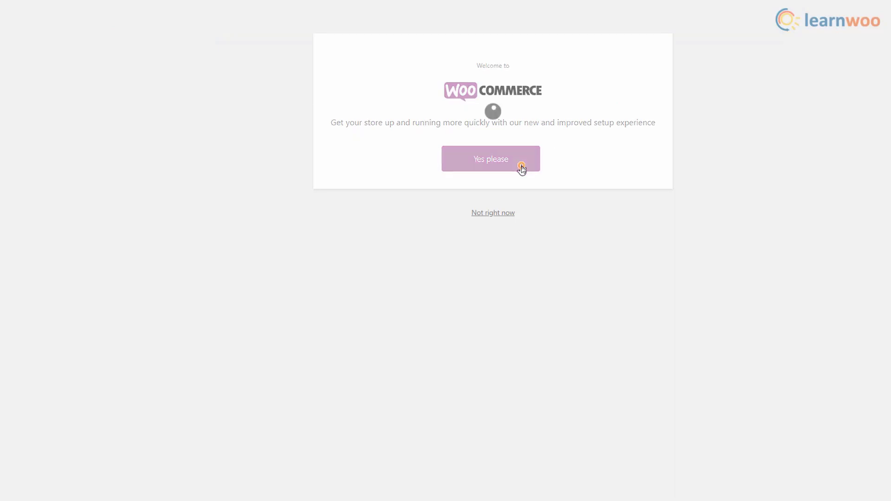
click(485, 124)
text(MG Road)
click(472, 193)
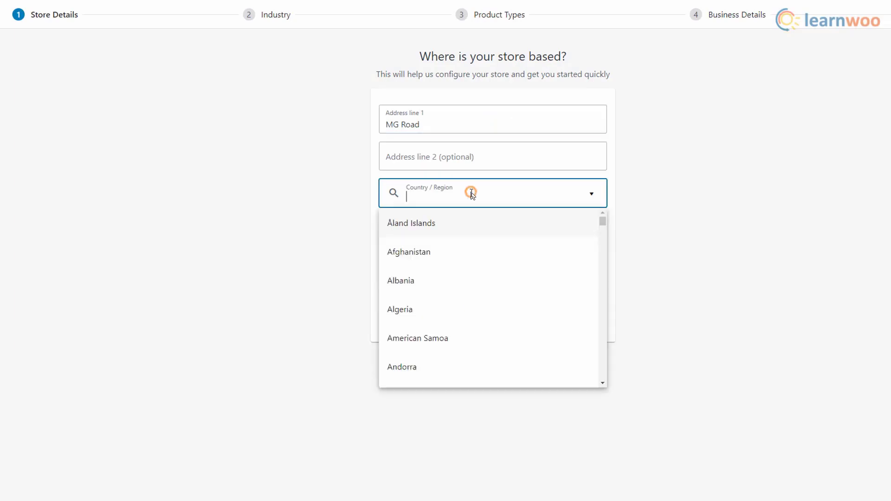
text(India)
scroll(478, 274, down, 15)
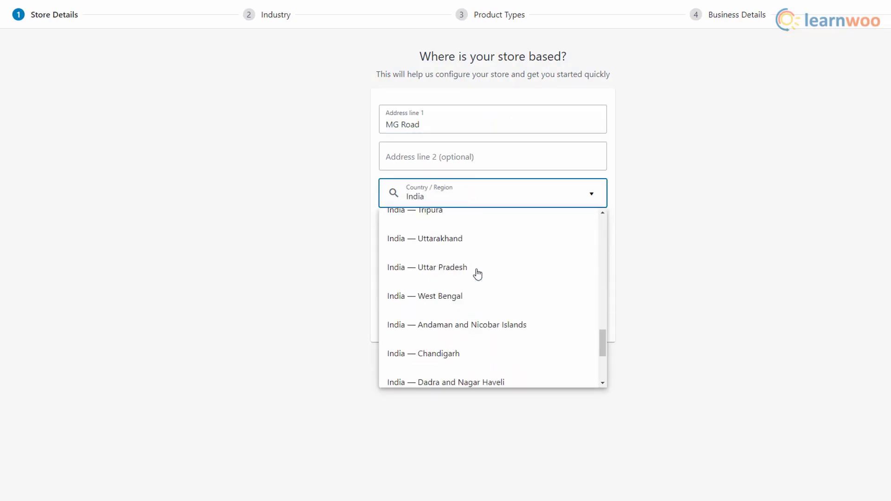
scroll(475, 292, up, 8)
scroll(473, 311, up, 10)
scroll(469, 312, down, 6)
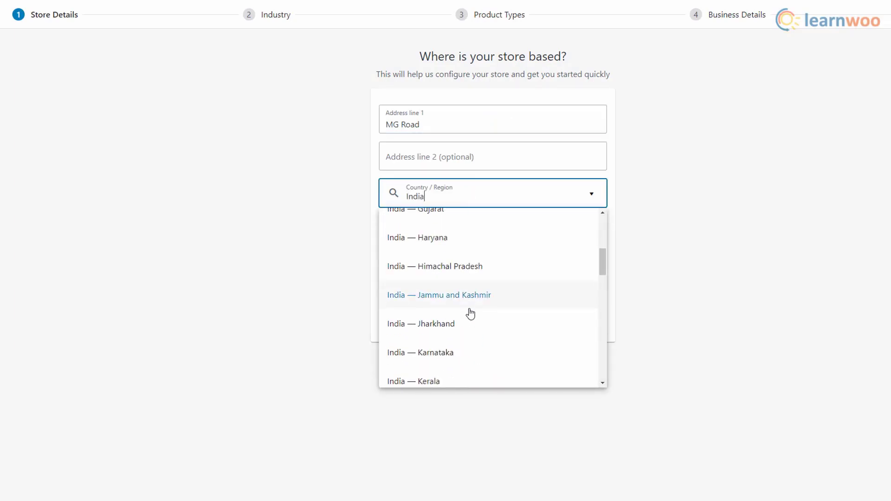
click(480, 281)
click(420, 231)
text(Bengaluru)
click(427, 264)
text(560090)
click(400, 330)
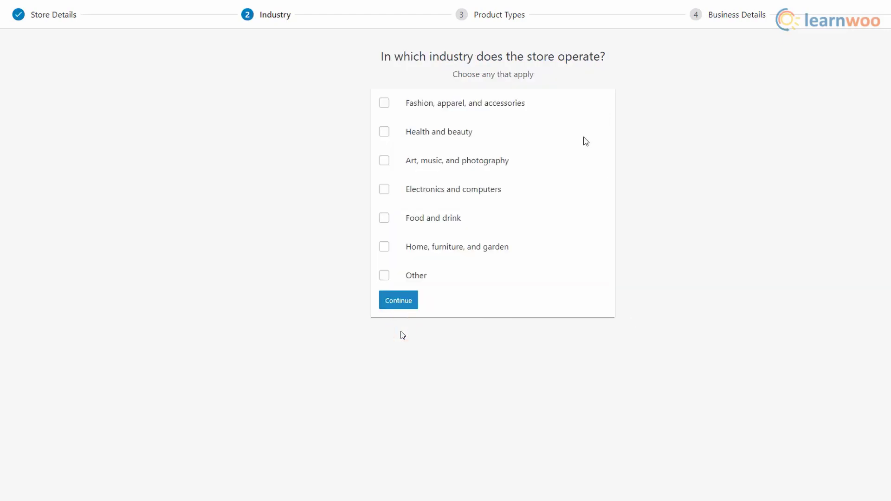
Choose the Fashion, apparel, and accessories industry and Physical products as the product type.
click(384, 103)
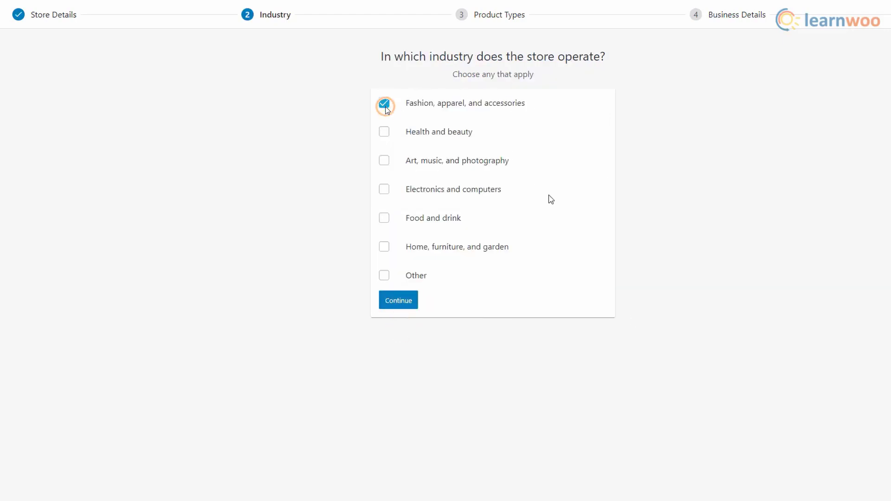
click(402, 302)
click(385, 108)
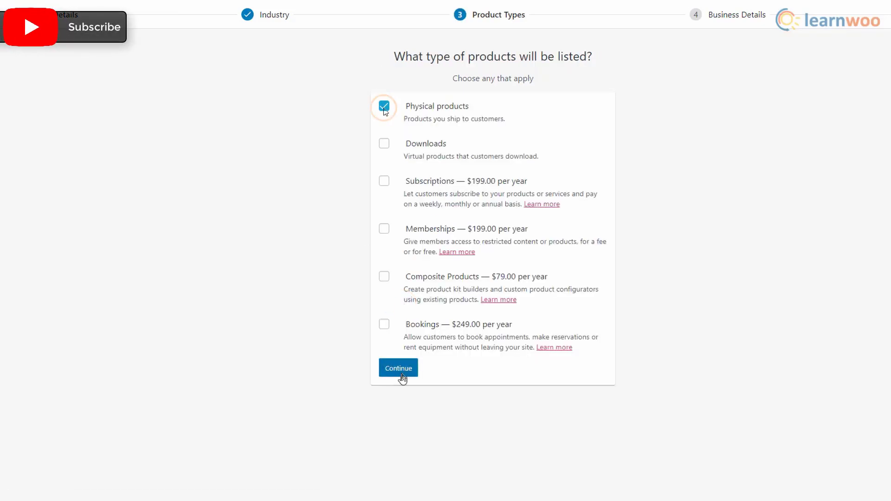
click(399, 371)
Set 11 - 100 planned products, not selling elsewhere, with Facebook, Mailchimp and Google Ads extensions off.
click(589, 137)
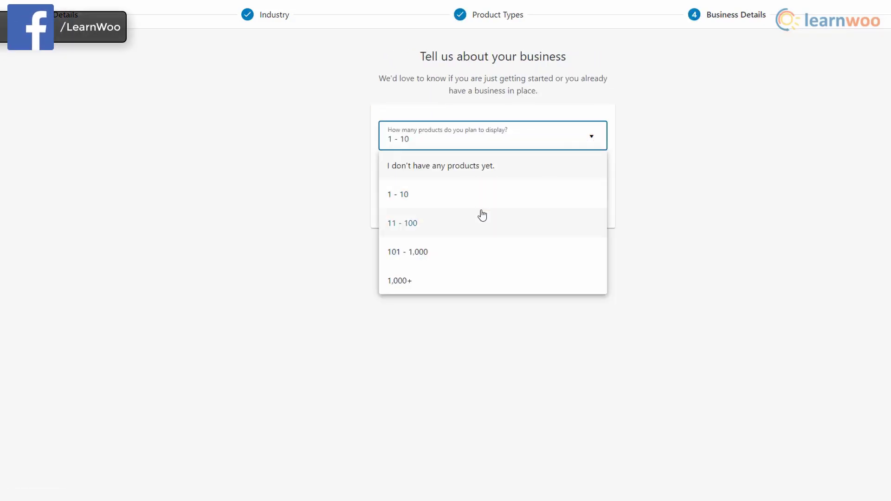
click(482, 223)
click(571, 178)
click(507, 205)
click(597, 218)
click(597, 276)
click(598, 344)
click(500, 410)
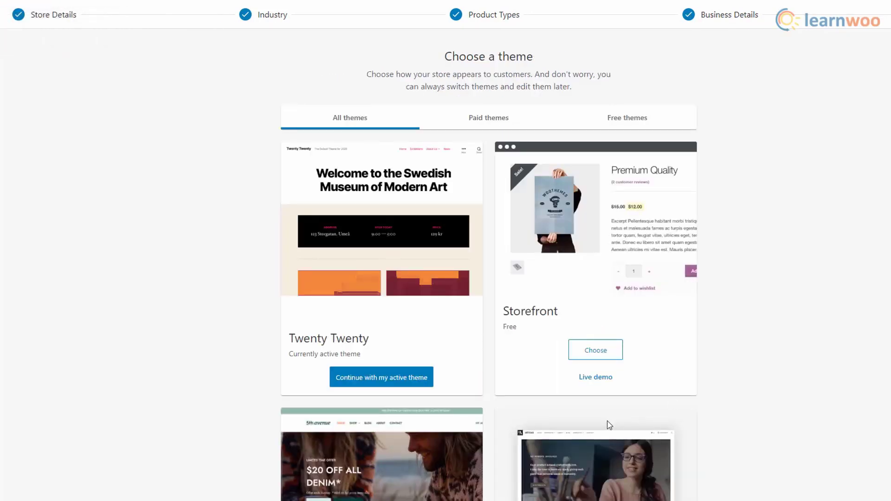
Keep the current Twenty Twenty theme to finish setup.
scroll(506, 404, down, 5)
scroll(506, 404, up, 5)
click(425, 383)
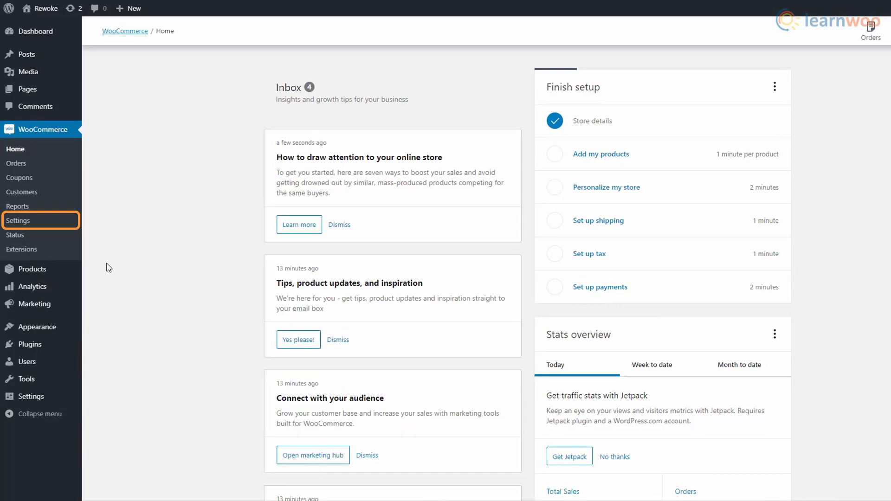
Restrict selling to specific countries, with India as the only one.
click(66, 226)
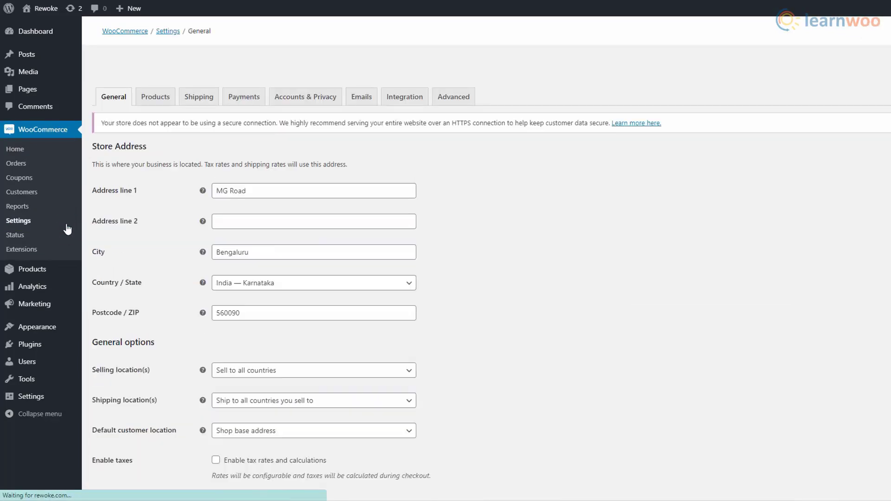
scroll(494, 272, down, 4)
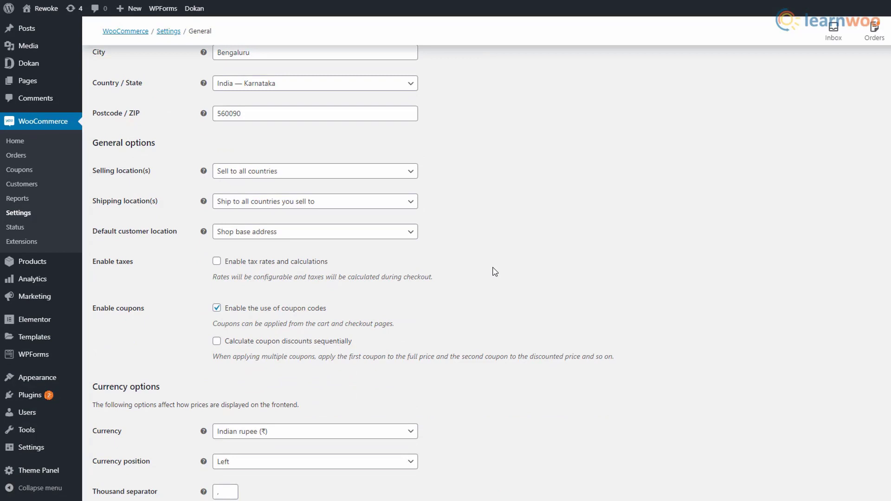
click(417, 179)
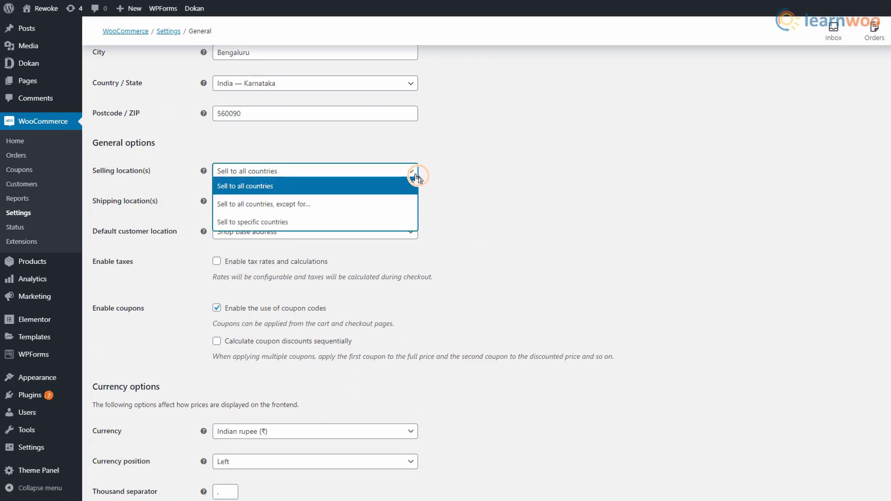
click(412, 174)
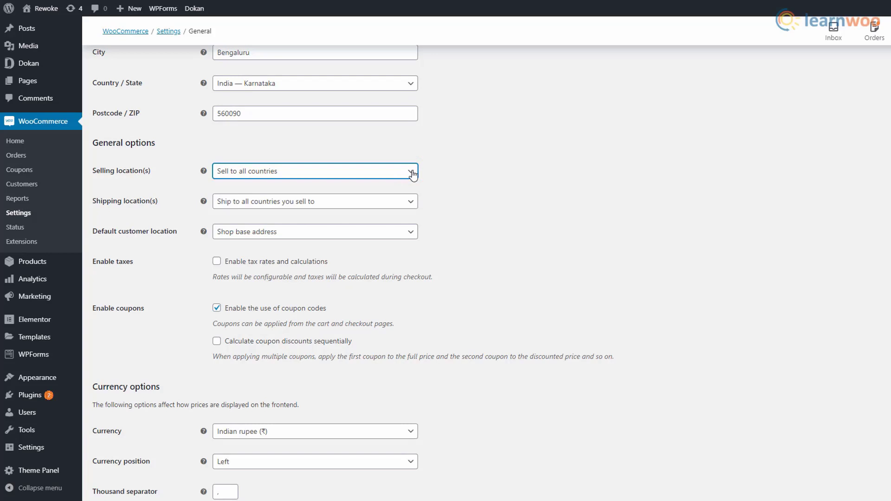
click(412, 174)
click(395, 219)
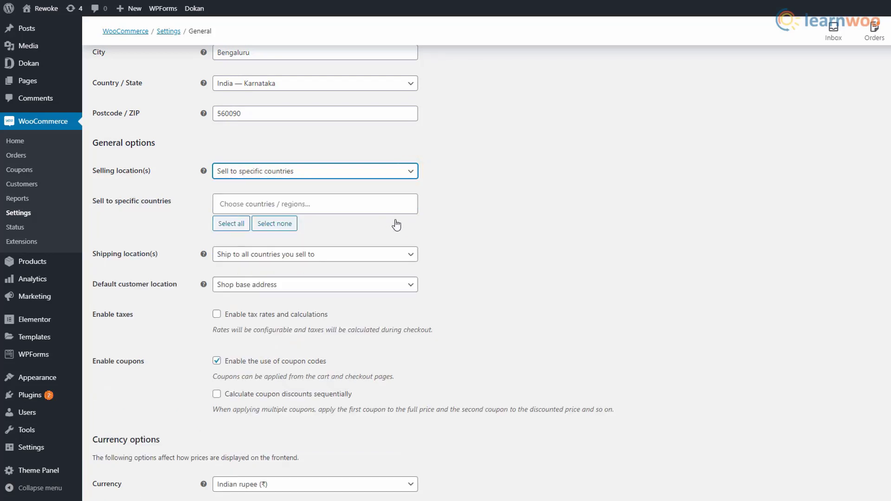
click(248, 202)
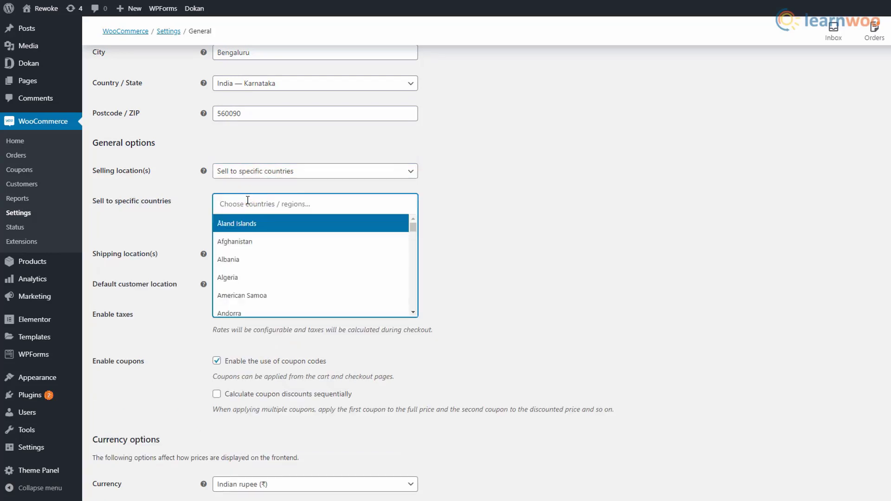
text(India)
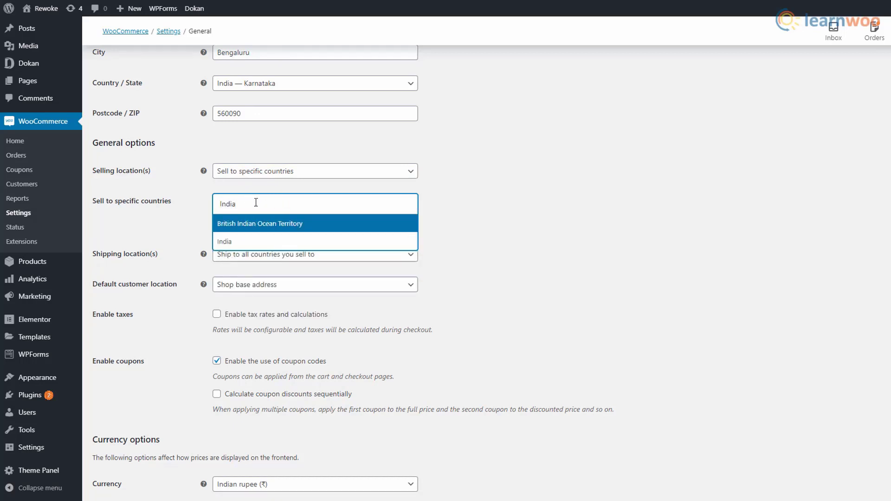
click(281, 241)
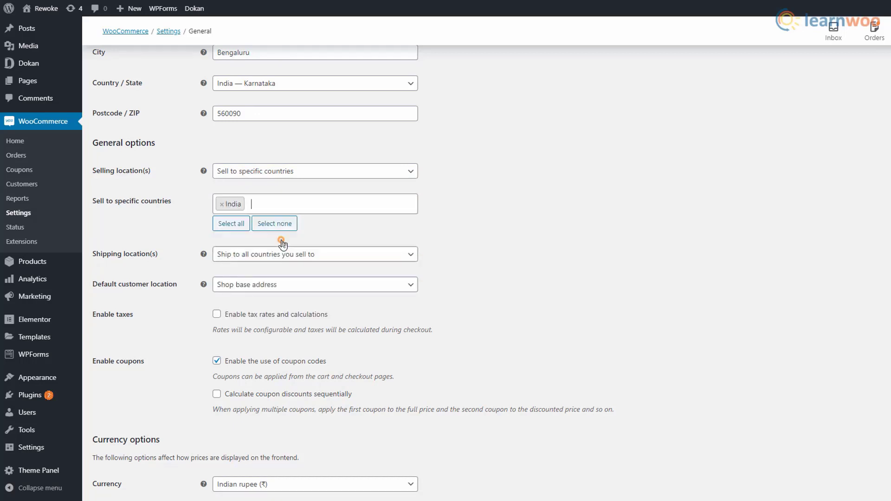
Ship only to specific countries, with India as the shipping country.
click(386, 258)
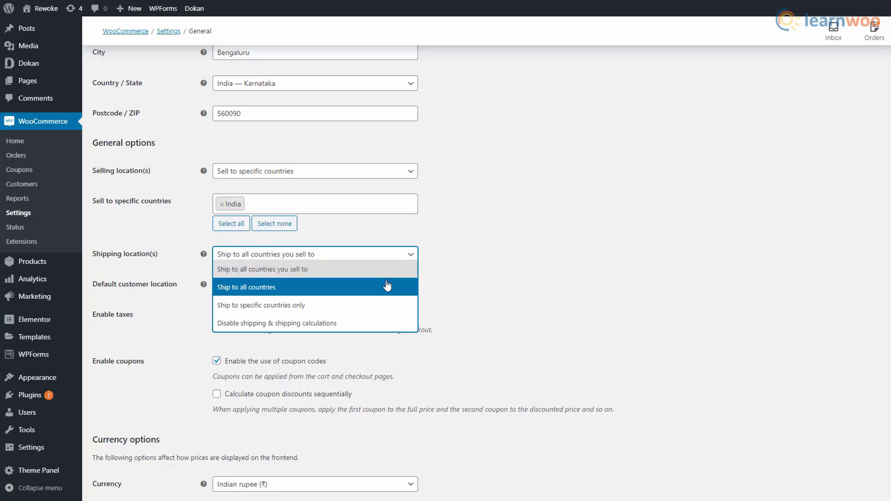
click(414, 307)
click(276, 289)
text(India)
click(277, 325)
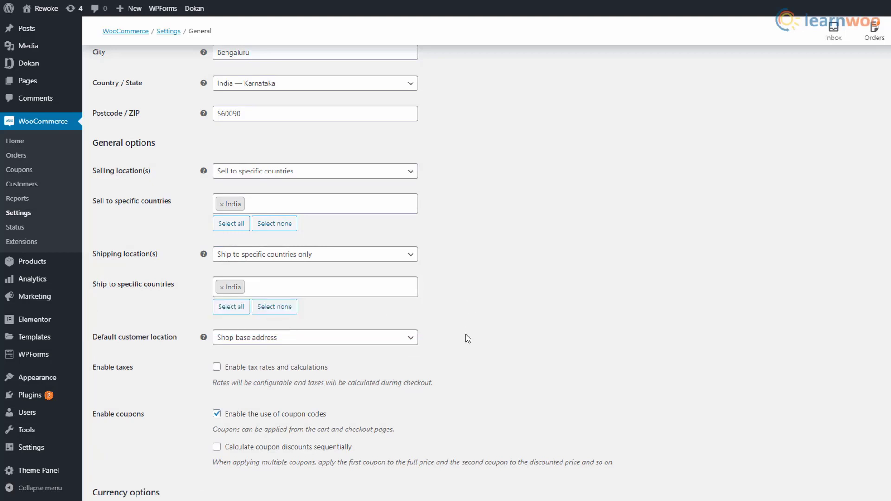
Set no default customer location, enable taxes, keep Indian rupee currency, and save.
scroll(464, 322, down, 2)
click(408, 263)
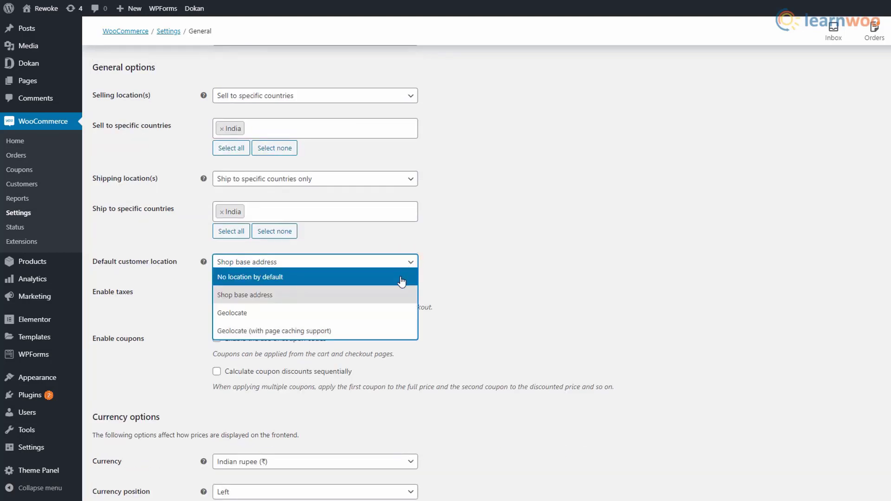
click(402, 279)
click(218, 295)
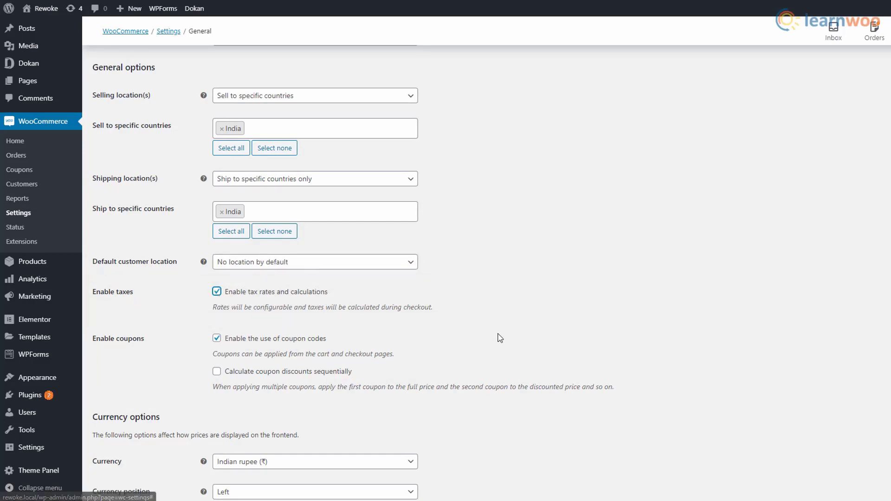
scroll(408, 292, down, 3)
click(408, 293)
click(392, 367)
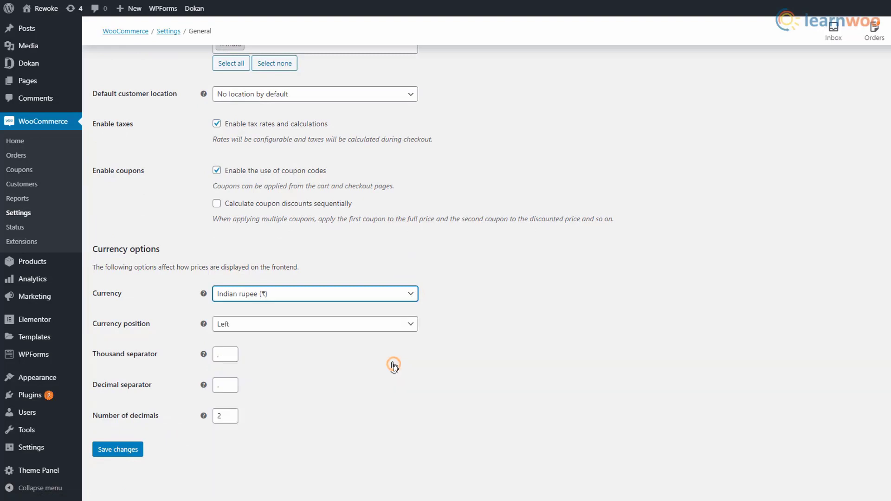
click(139, 449)
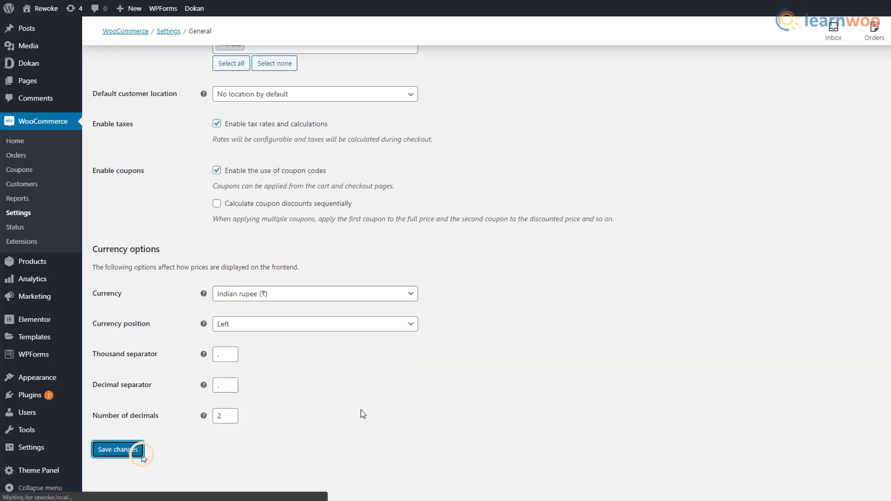
click(190, 80)
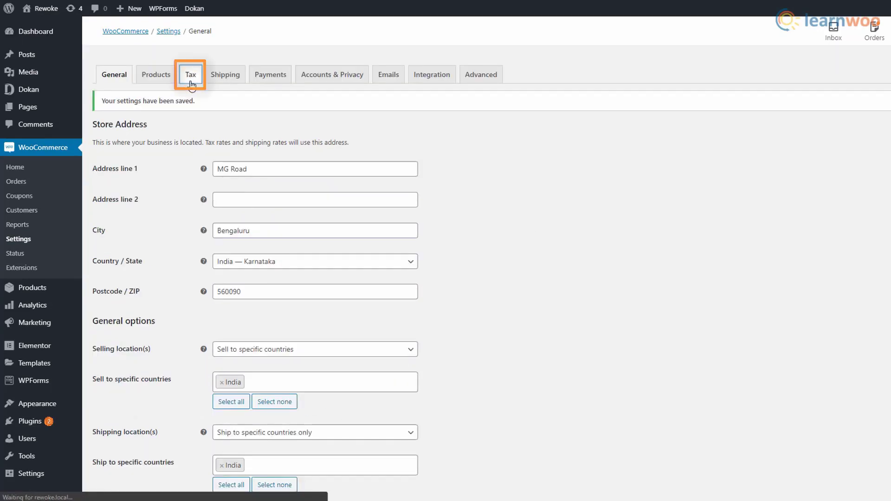
Enter prices inclusive of tax and replace the additional tax classes with CGST 14, IGST 12, SGST 18.
click(336, 143)
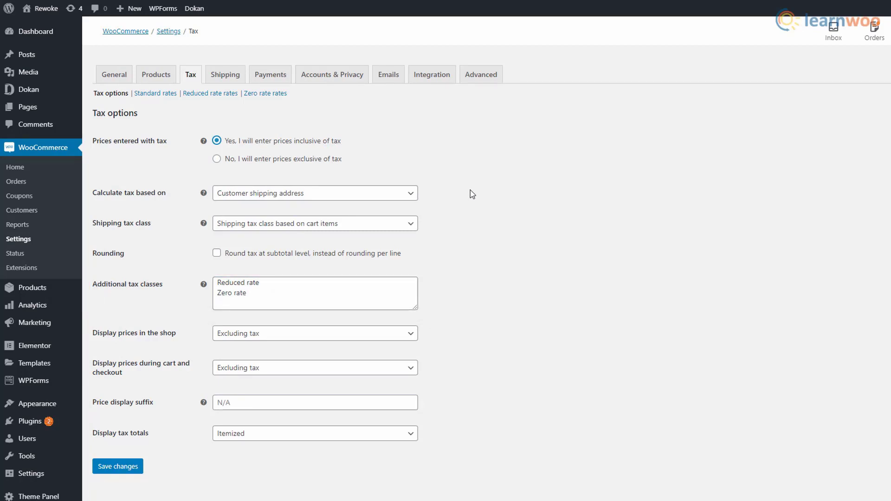
click(285, 295)
key(ctrl+a)
text(CGST 14)
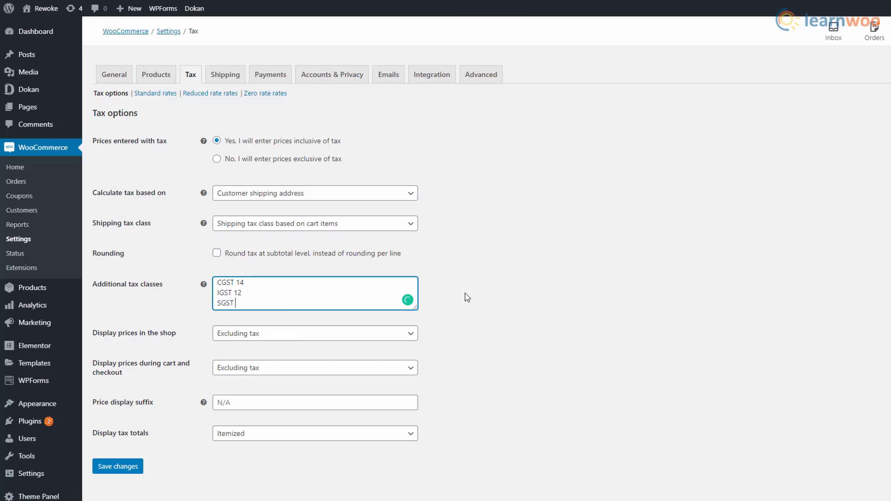
click(130, 468)
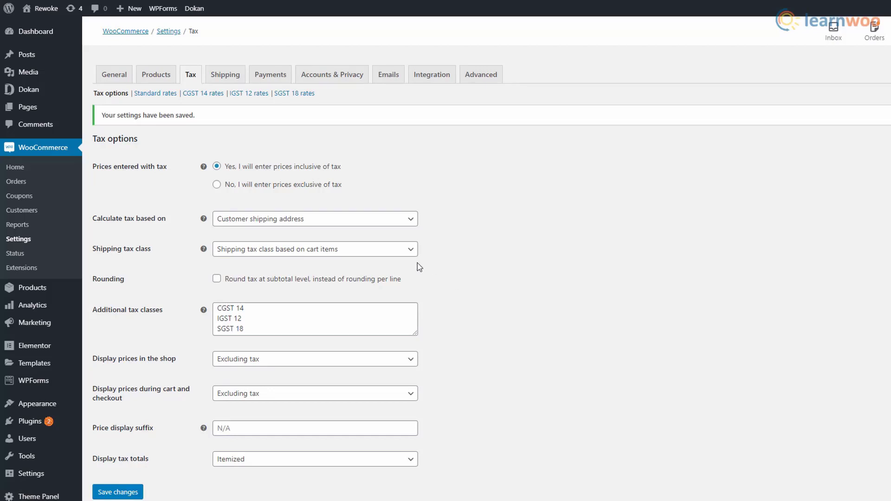
Add and save a CGST 14 rate row for country IN at 14%.
click(199, 94)
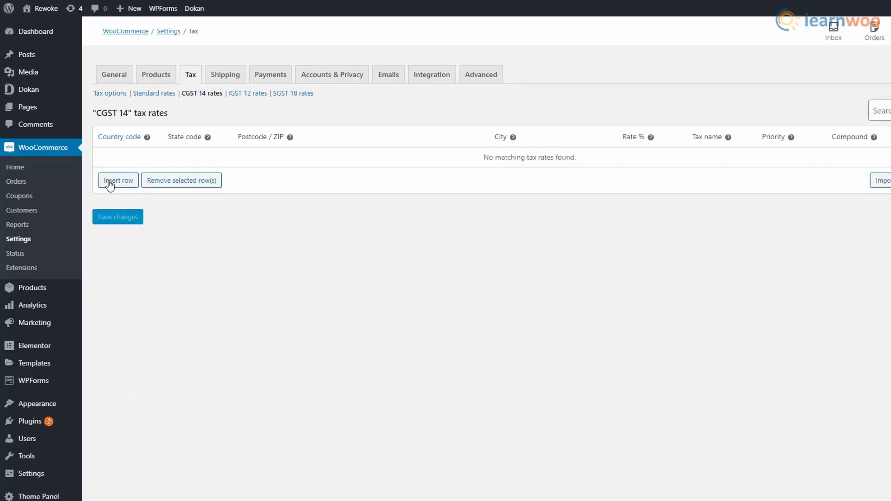
click(111, 186)
click(112, 165)
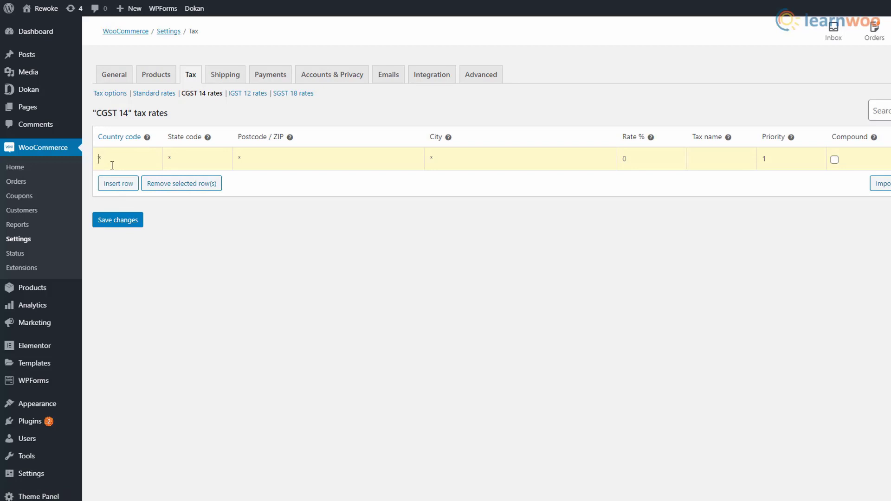
click(635, 161)
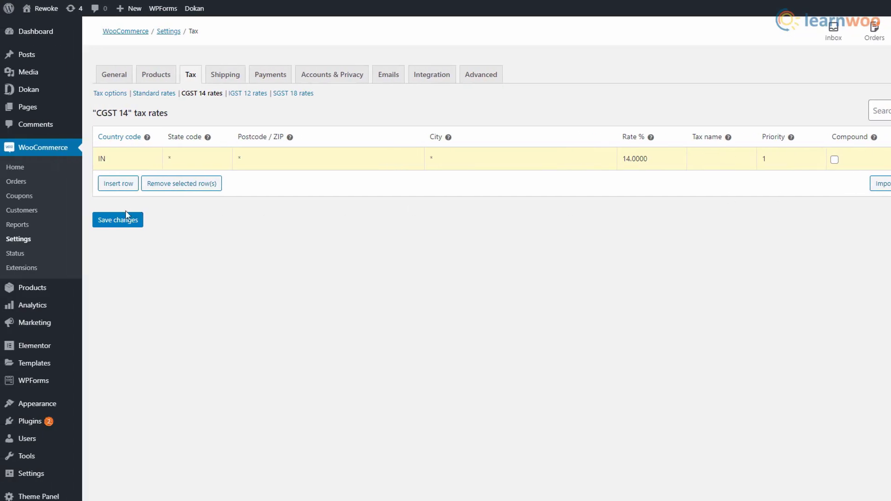
click(124, 214)
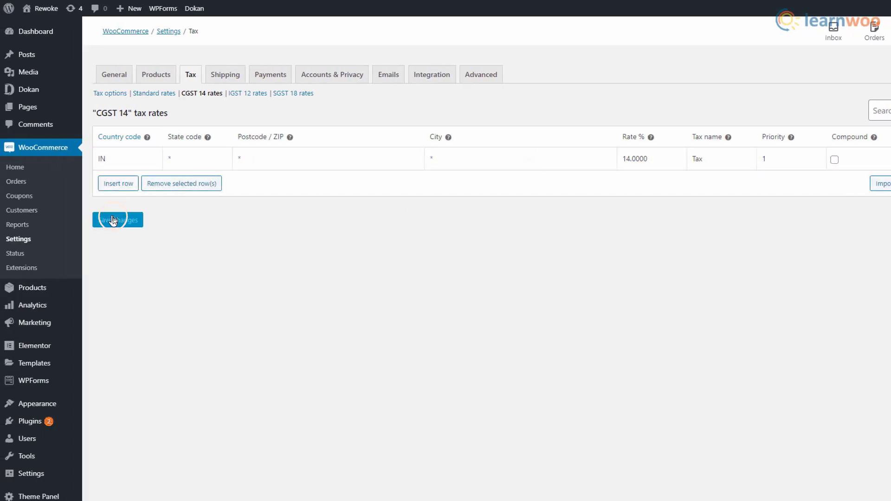
Add and save an IGST 12 rate row for country IN at 12%.
click(247, 94)
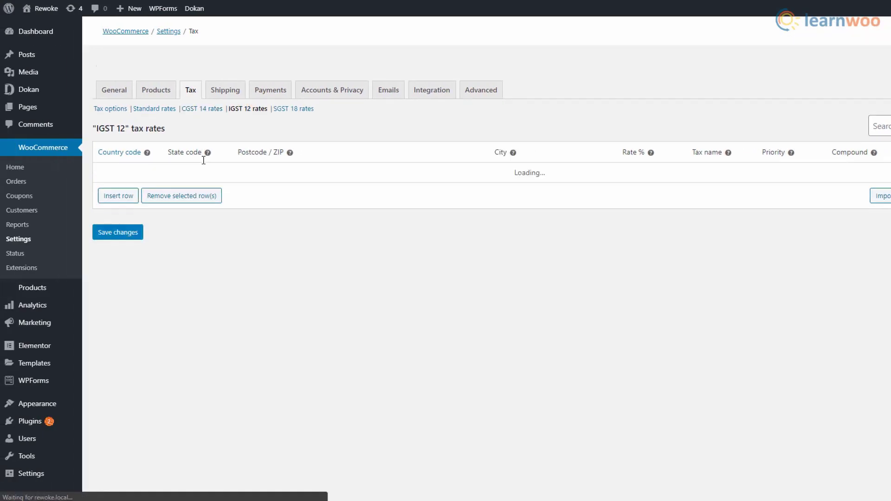
click(112, 185)
text(IN)
click(651, 157)
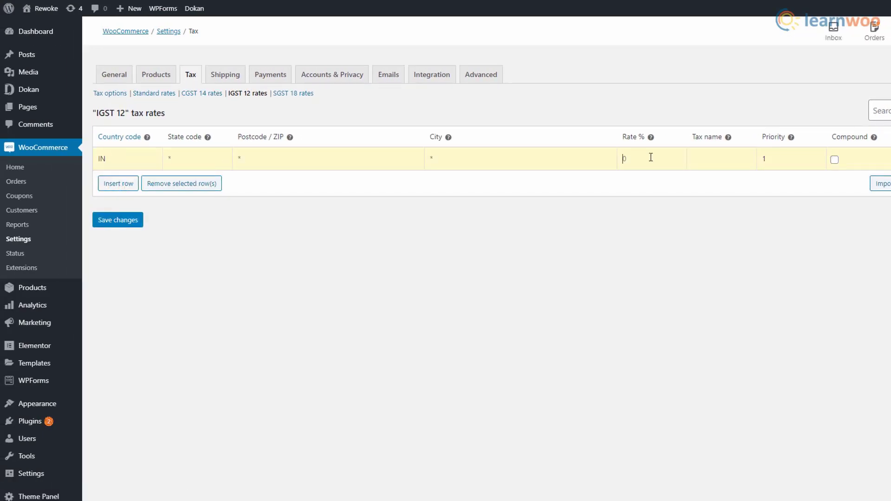
click(115, 219)
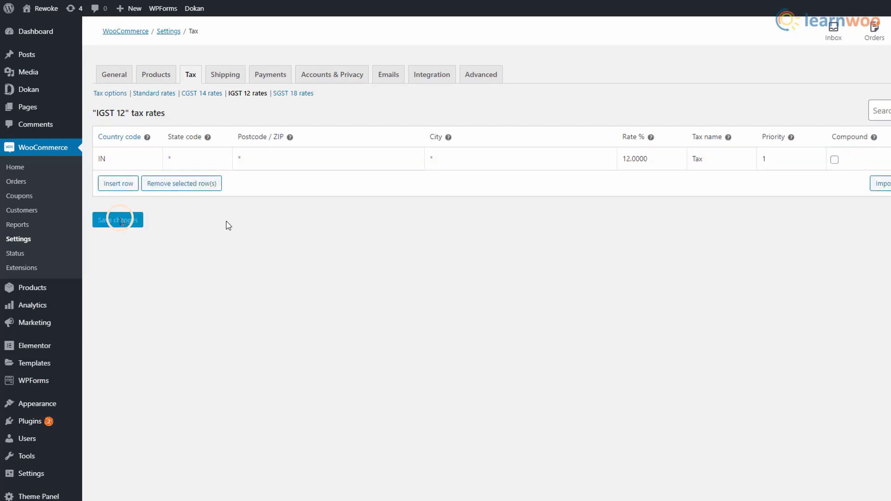
Add and save an SGST 18 rate row for country IN at 18%.
click(292, 94)
click(117, 183)
click(121, 159)
text(IN)
click(658, 158)
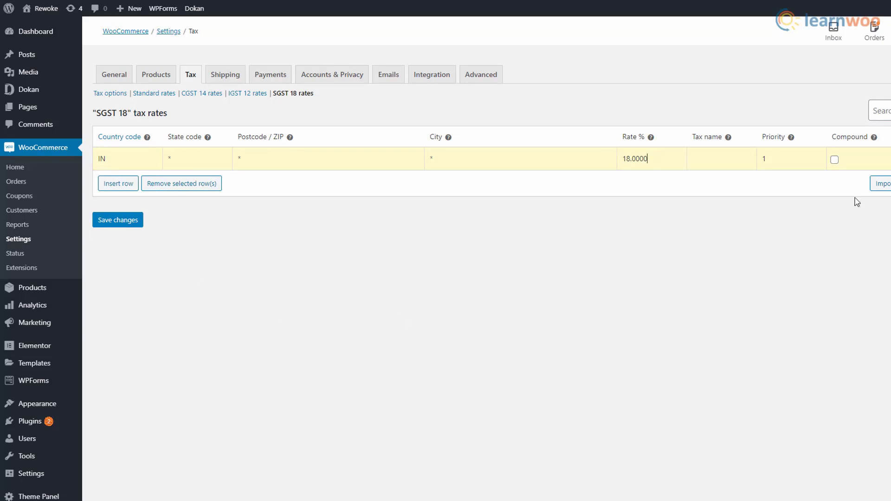
click(120, 222)
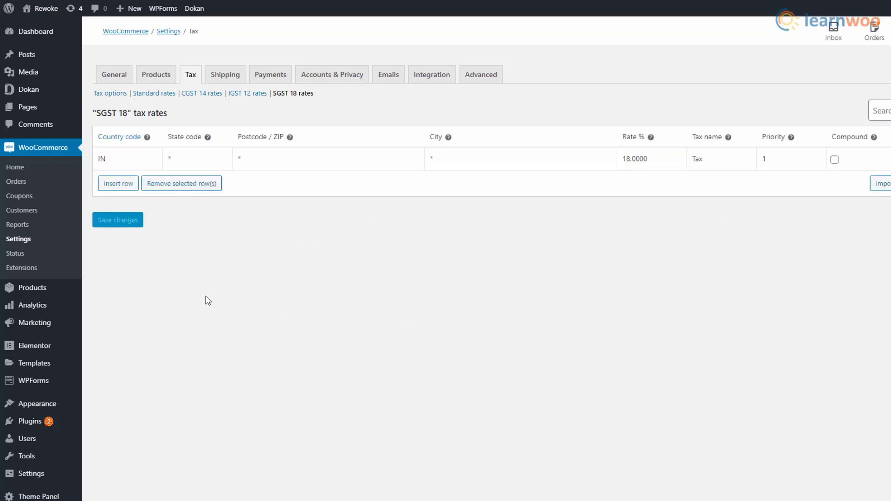
click(226, 75)
Create a new India shipping zone with India as its region.
click(212, 119)
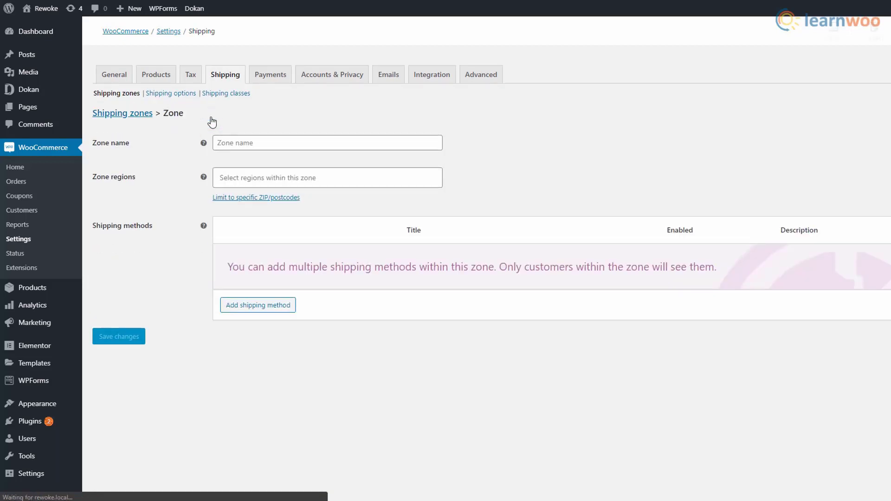
click(231, 141)
text(India)
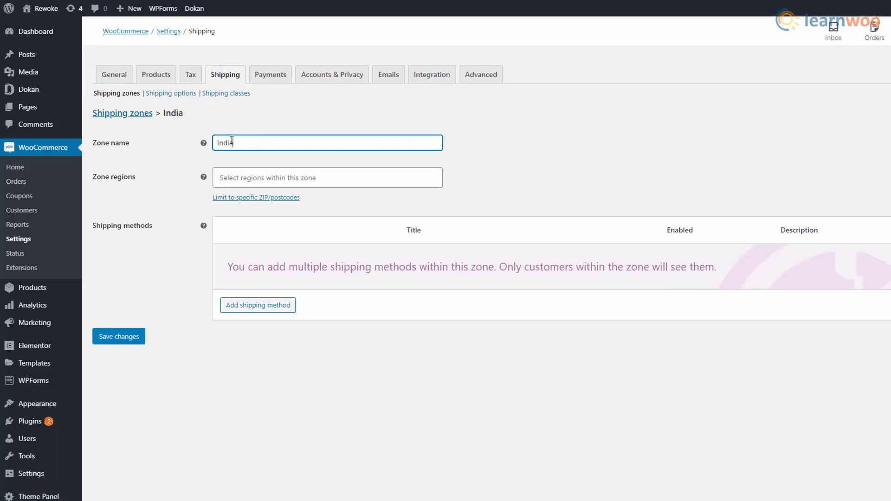
click(235, 178)
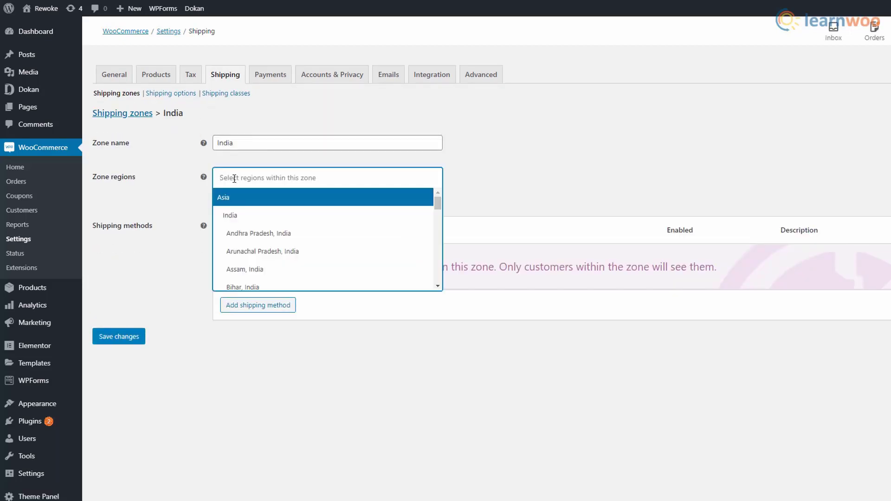
scroll(255, 287, down, 1)
scroll(255, 287, down, 3)
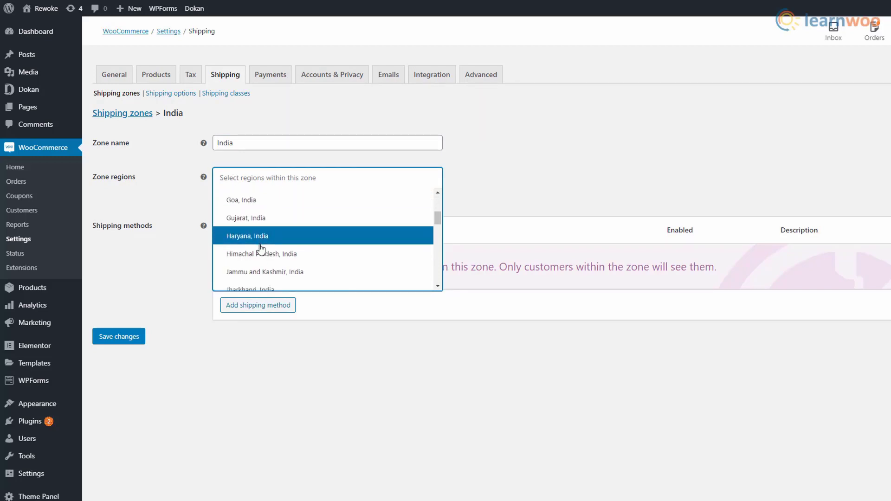
scroll(261, 268, down, 2)
scroll(260, 265, up, 2)
scroll(261, 265, up, 6)
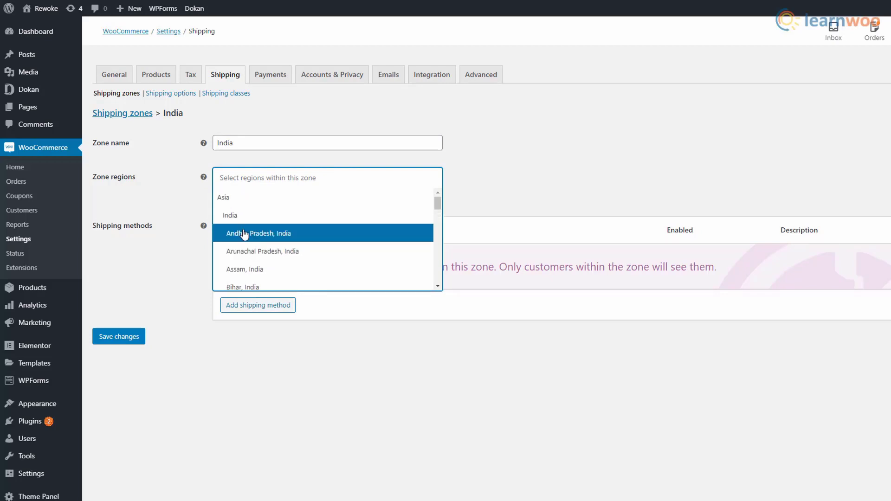
click(257, 216)
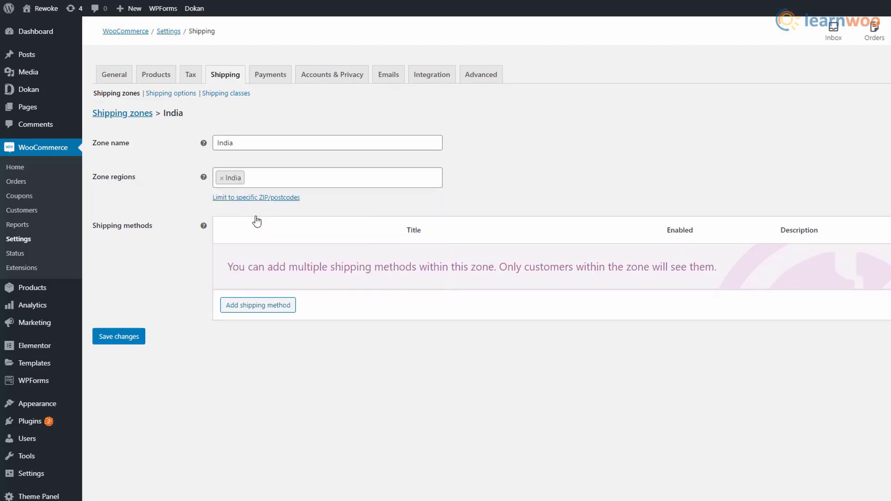
Add a Flat rate shipping method to the India zone.
click(245, 309)
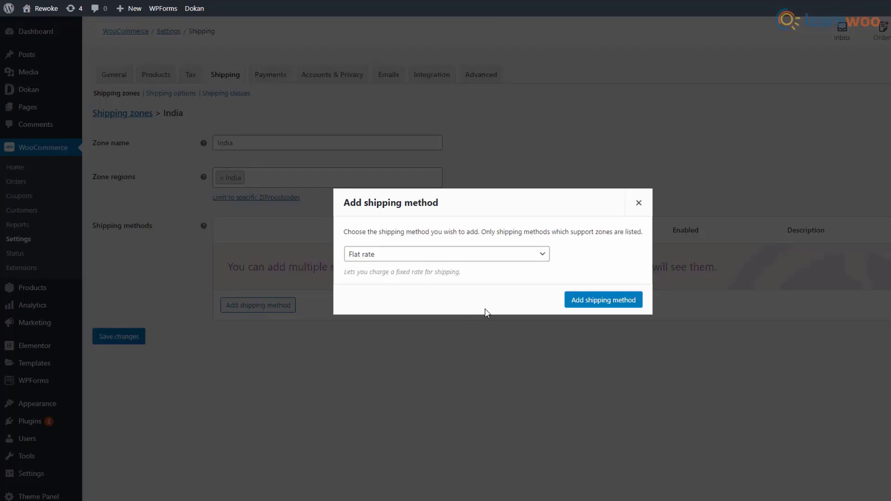
click(536, 256)
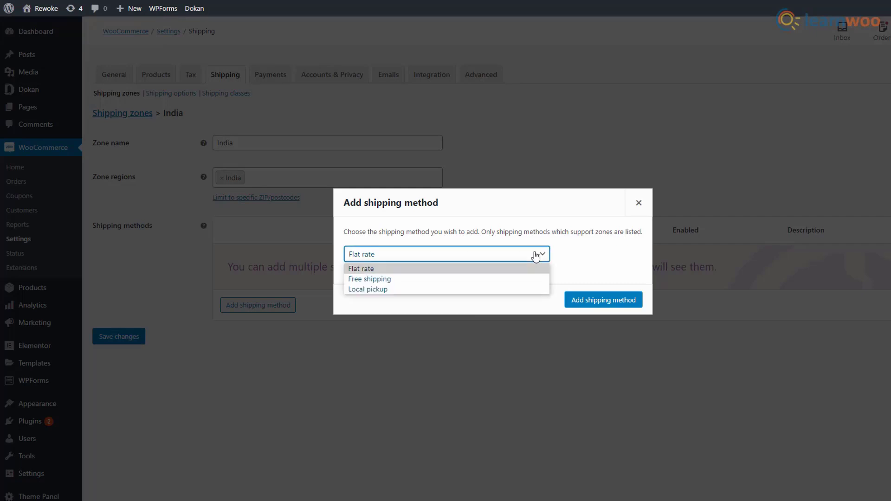
click(508, 270)
click(586, 300)
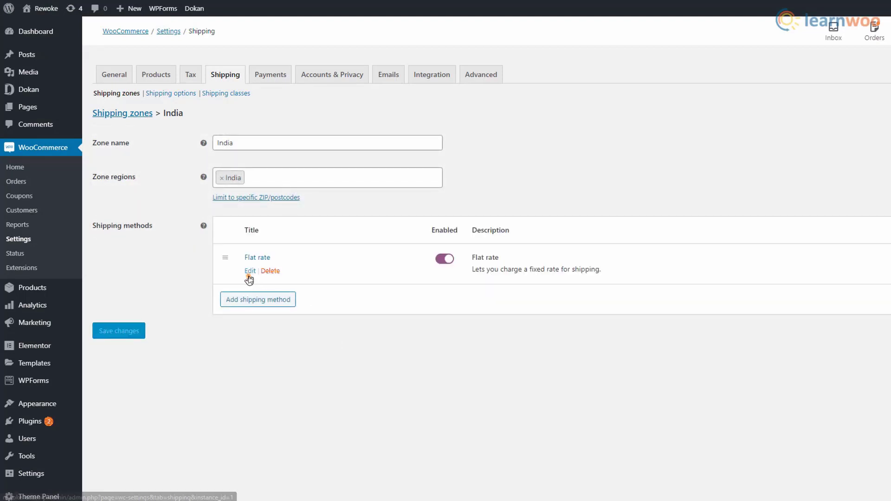
Set the Flat rate cost to 5 * [qty] and save it.
click(250, 272)
click(424, 281)
key(BackSpace)
text(5)
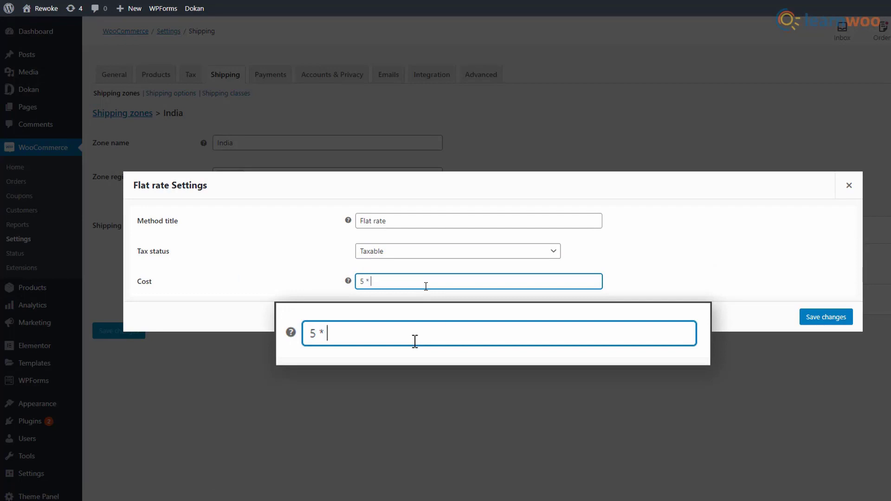
text( * [qty)
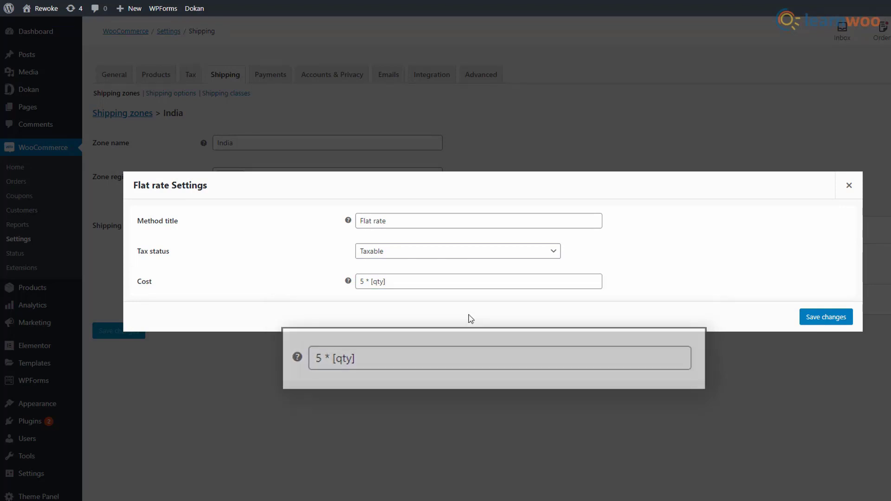
click(832, 316)
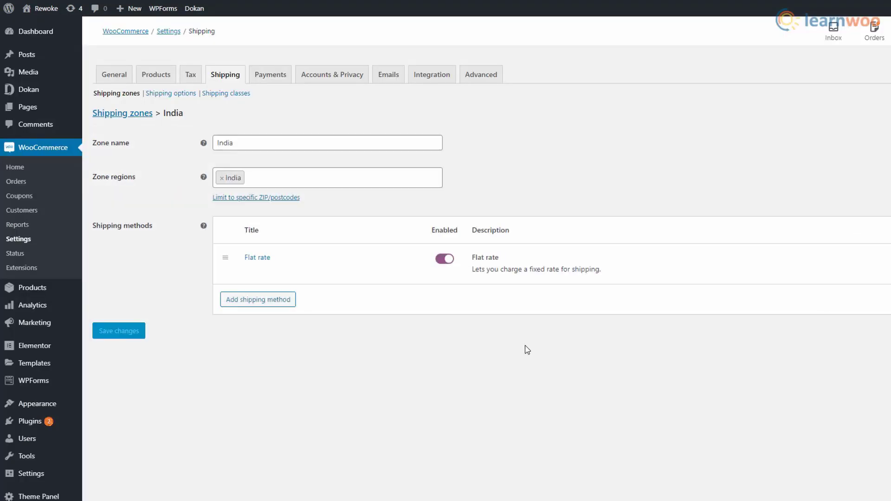
click(275, 79)
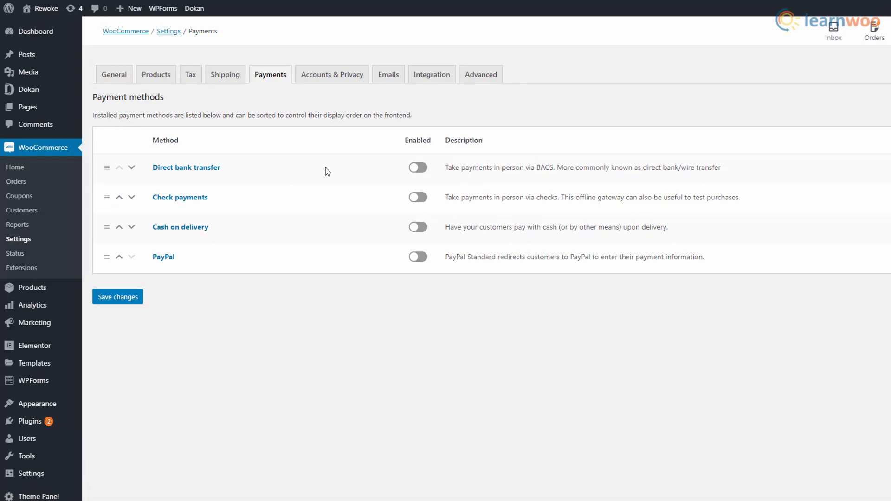
Enable Direct bank transfer, Check payments, Cash on delivery and PayPal, then save.
click(415, 170)
click(418, 198)
click(421, 231)
click(417, 257)
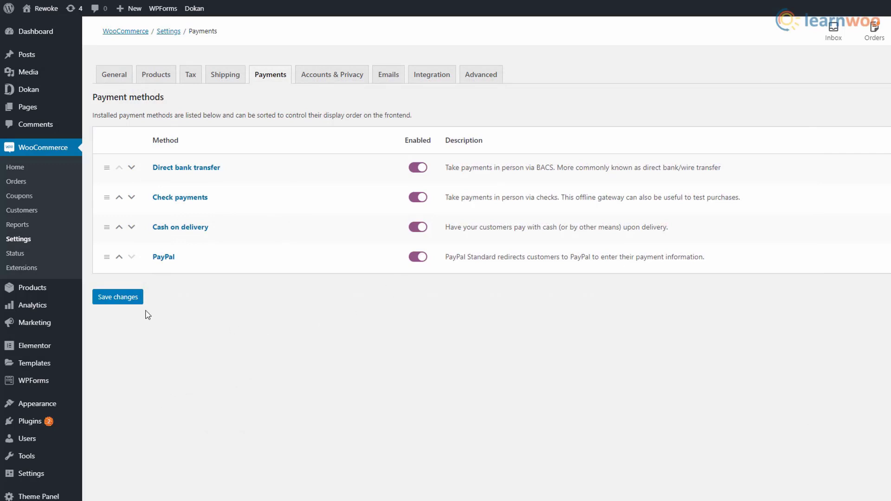
click(120, 298)
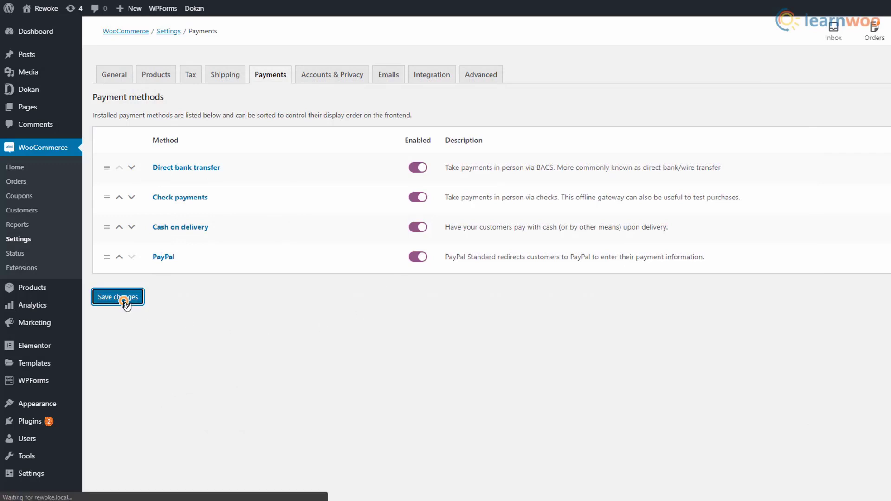
click(352, 82)
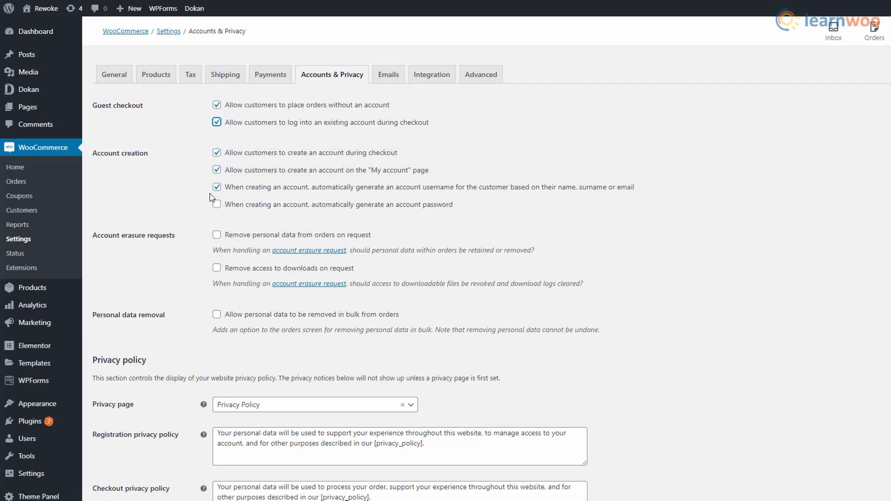
Enable removing personal data from orders on request and in bulk.
click(220, 239)
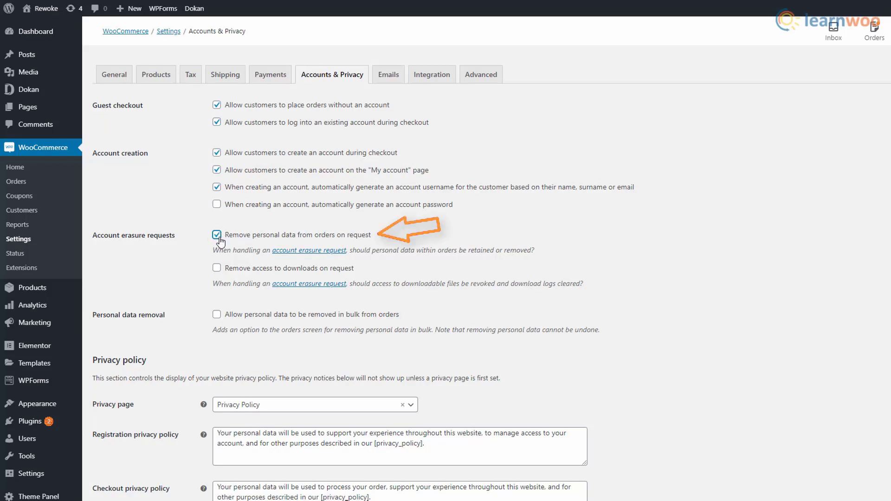
click(217, 315)
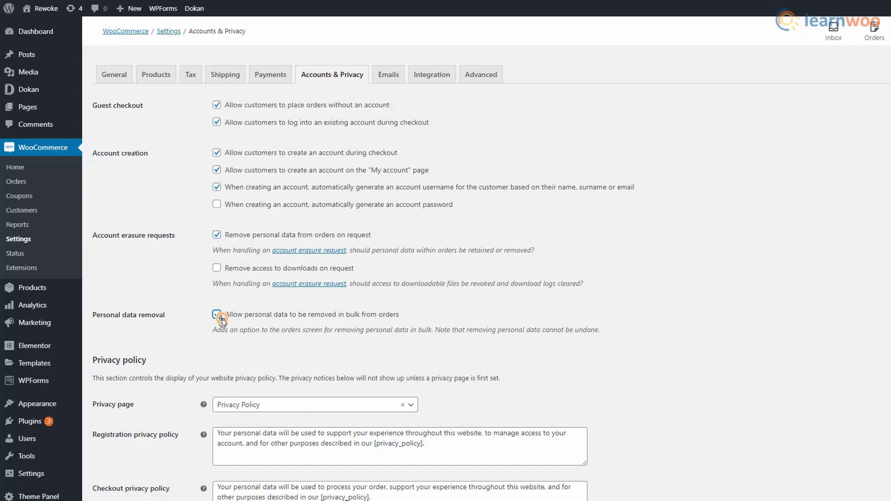
scroll(538, 346, down, 3)
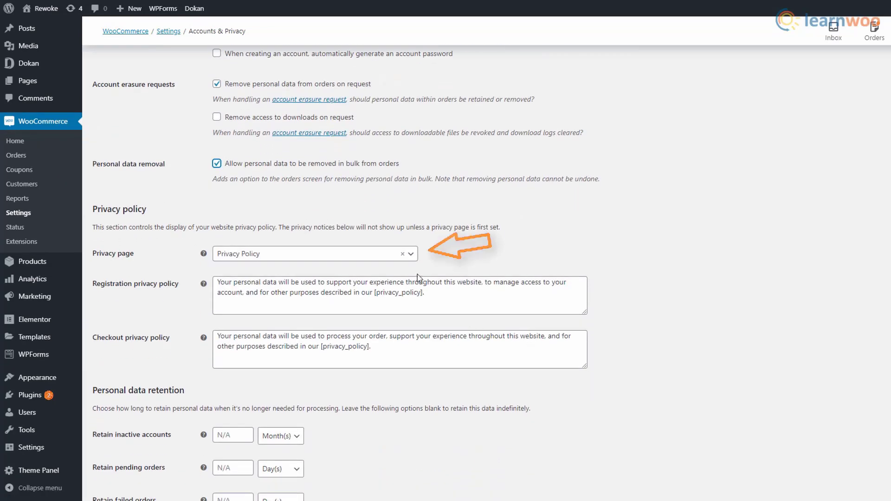
Keep Privacy Policy as the privacy page and Month(s) as the inactive-account retention unit.
click(410, 256)
click(397, 295)
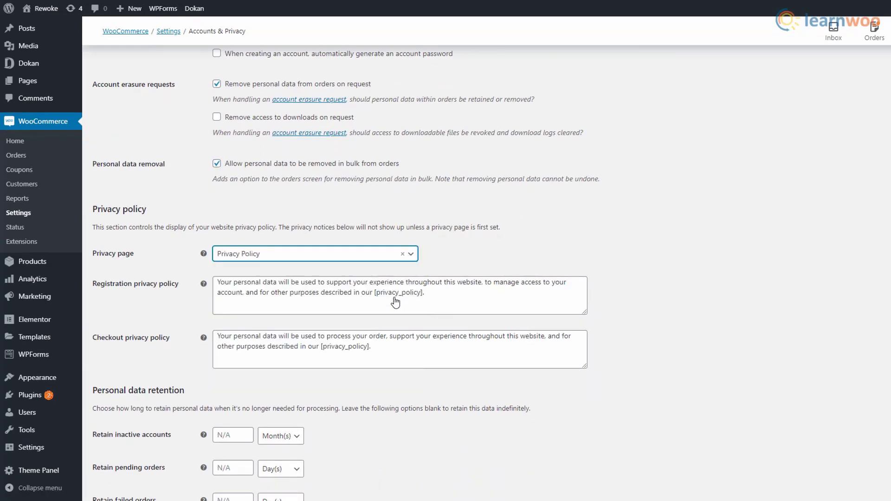
scroll(536, 297, down, 3)
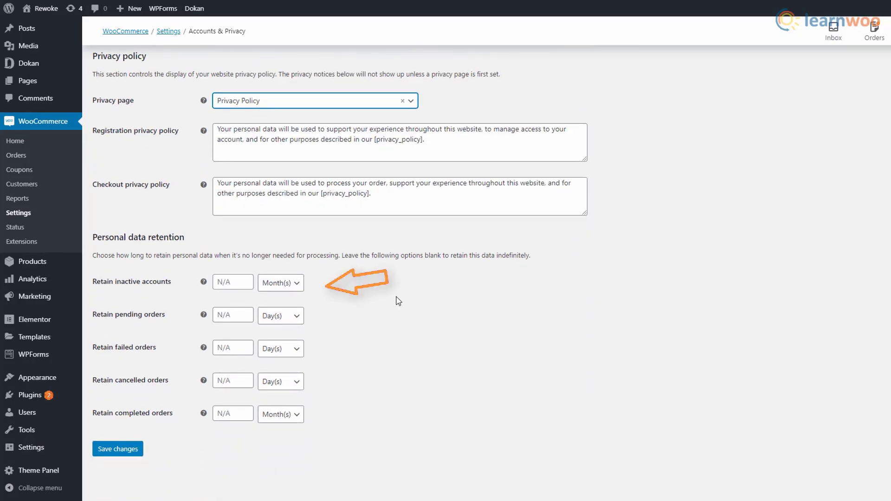
click(303, 286)
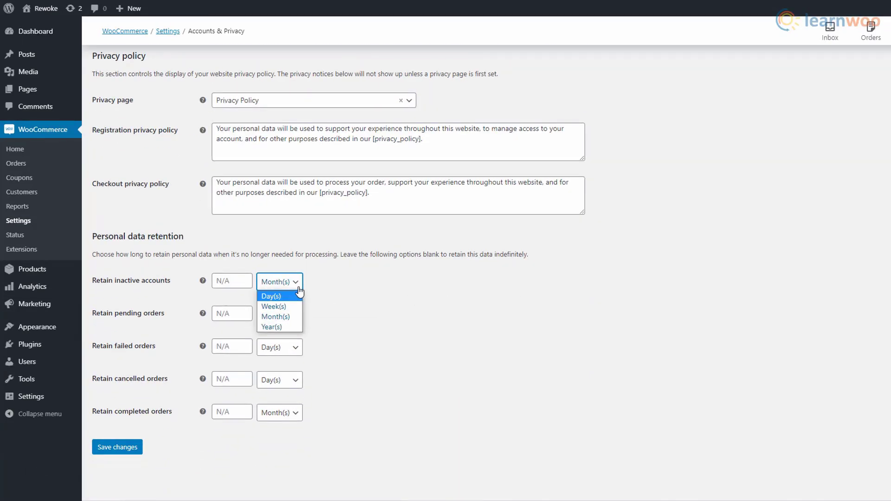
click(301, 289)
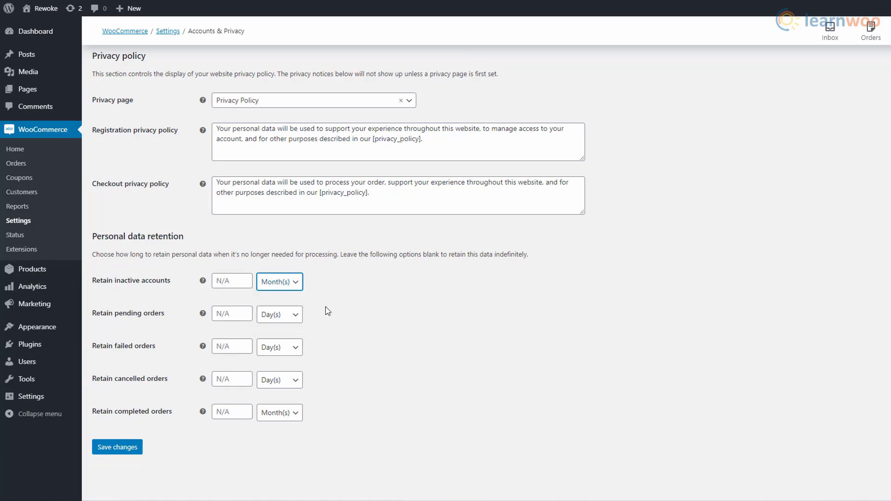
scroll(335, 315, up, 6)
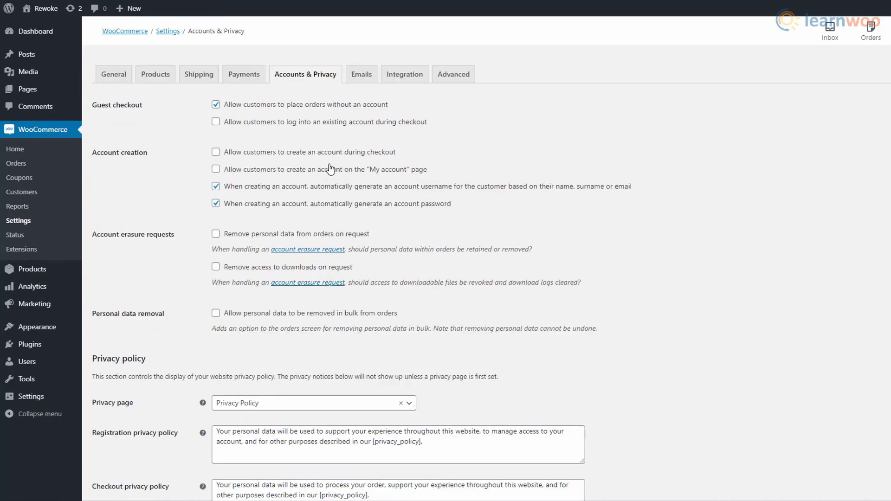
click(364, 80)
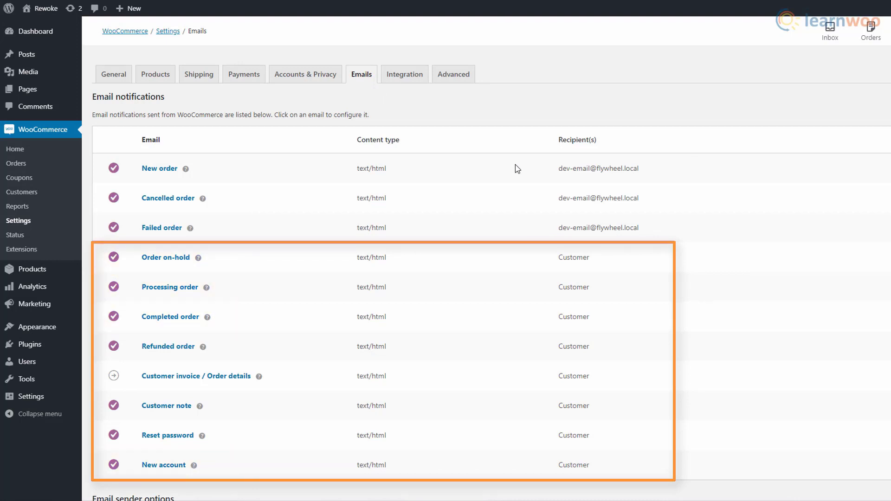
Save the Processing order email with subject 'Your order has been received!', heading 'Thanks for placing your order.' and note 'Your product is being processed.'.
click(830, 292)
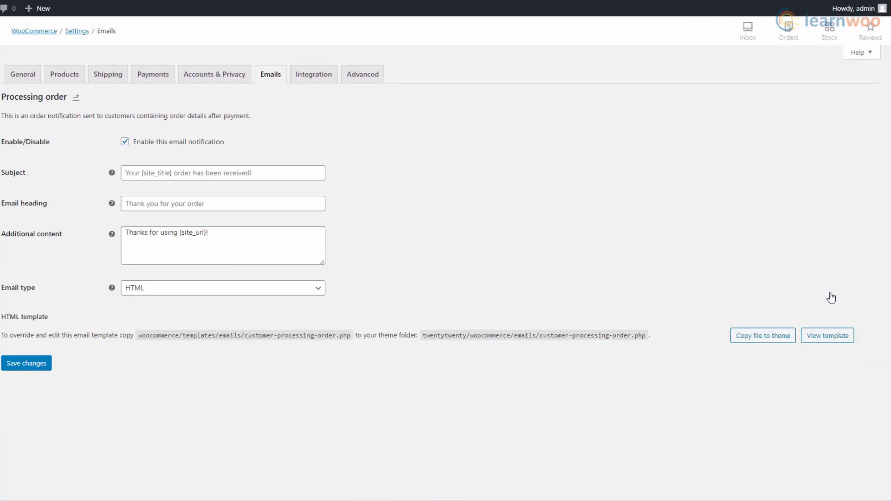
click(271, 173)
text(Your order has been receiv)
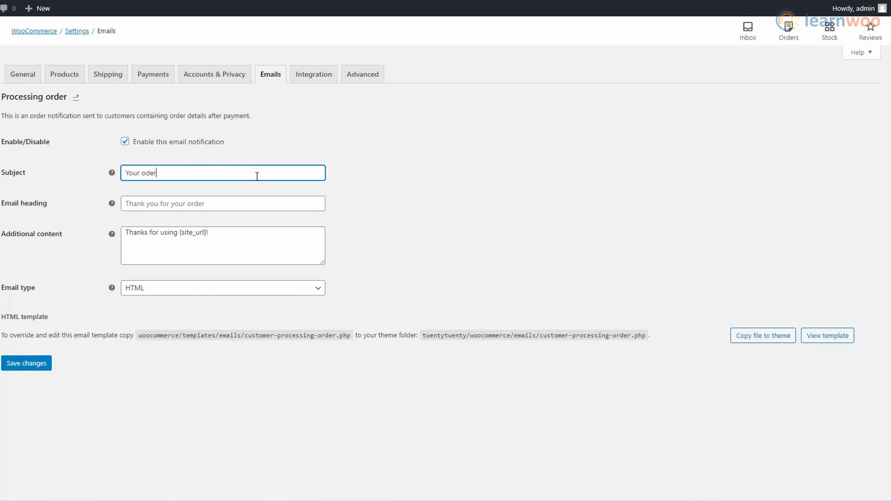
text(ed!)
click(233, 206)
text(Thanks for placing your order.)
click(222, 229)
text(Your produ)
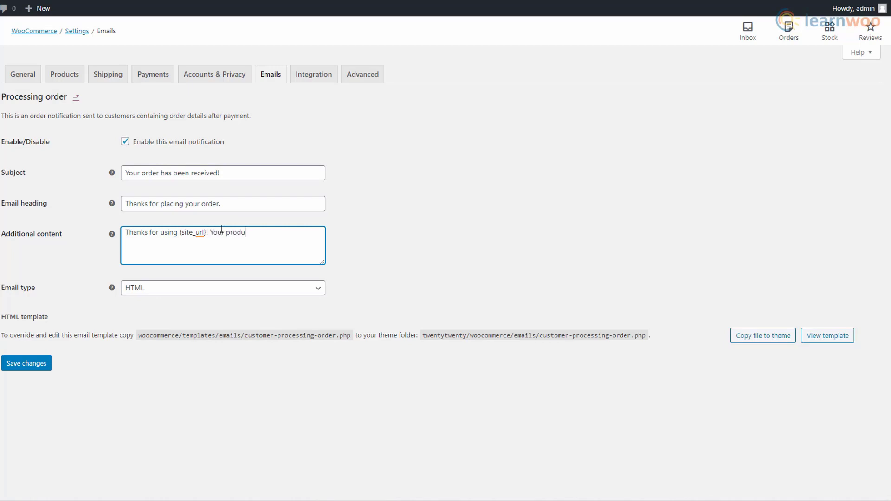
text(ct is being processed.)
click(125, 142)
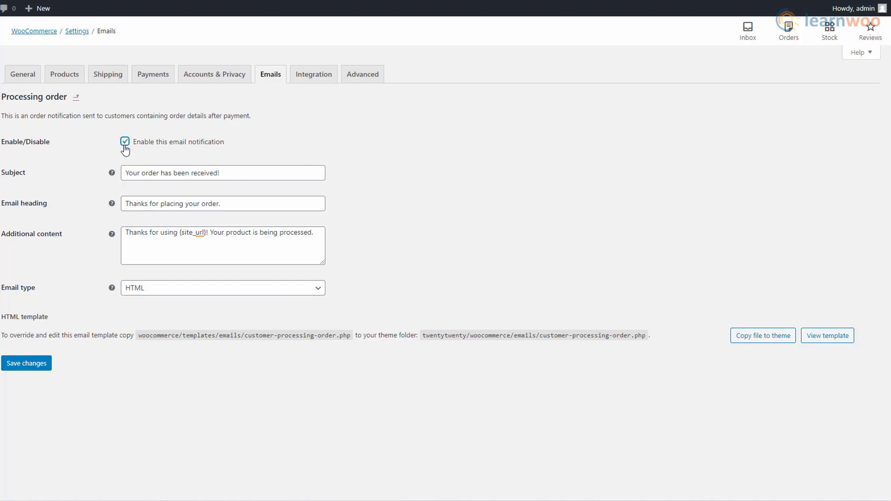
click(46, 364)
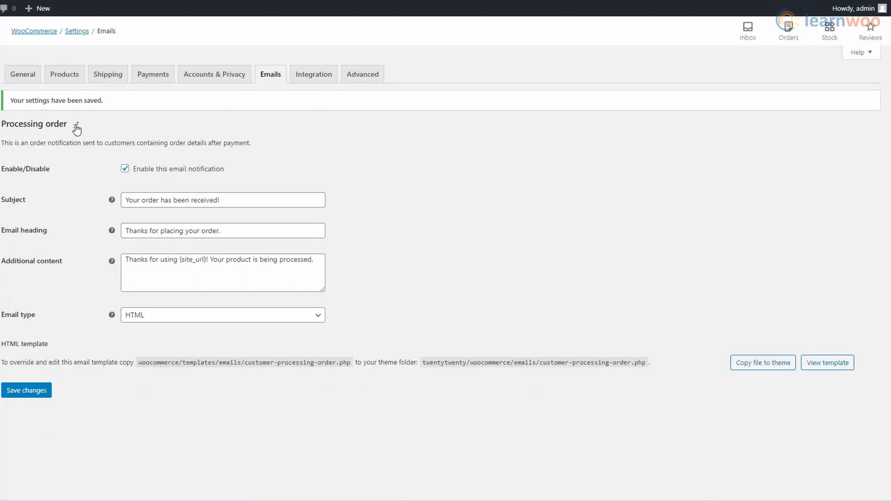
In Products settings keep Shop page and kg weight, switch dimensions to m, and save.
click(70, 84)
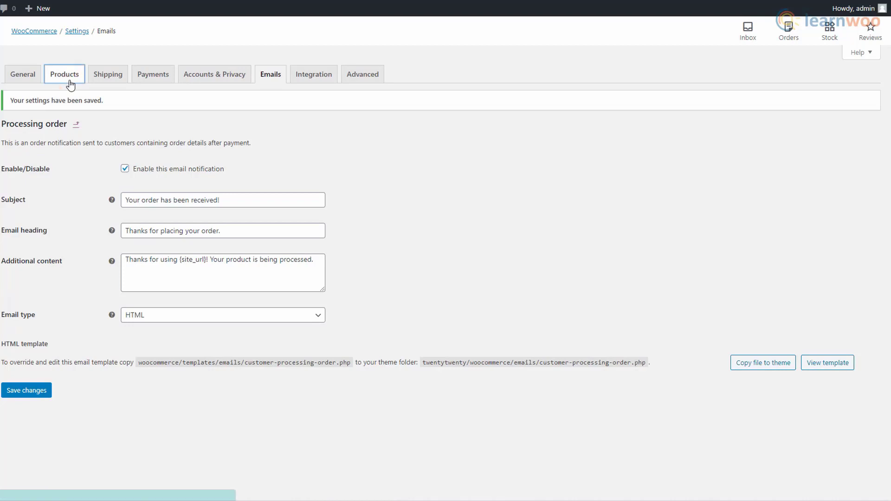
click(320, 144)
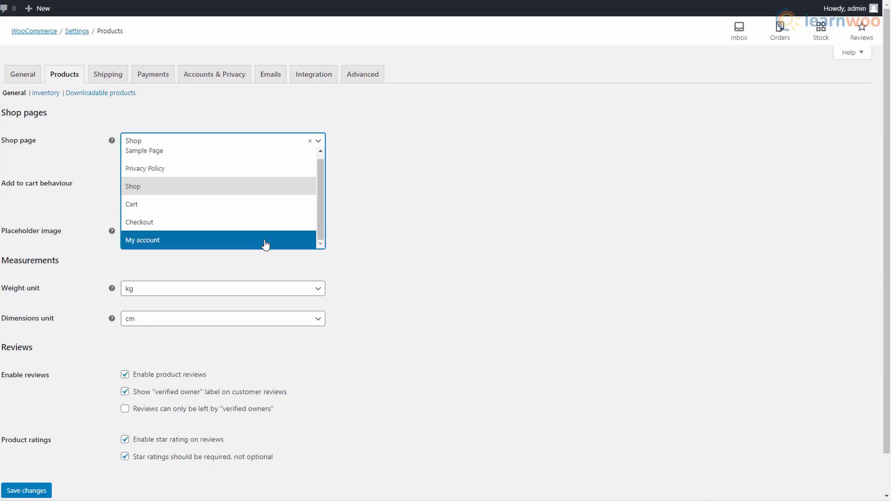
click(230, 190)
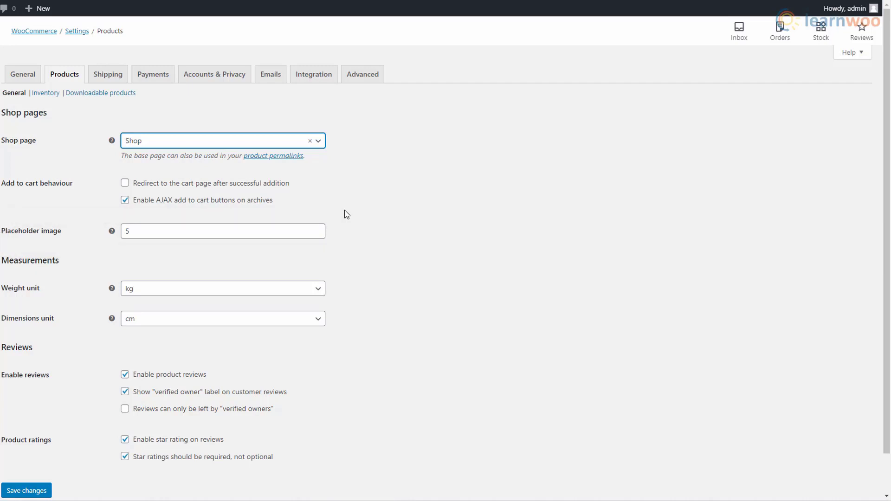
click(320, 289)
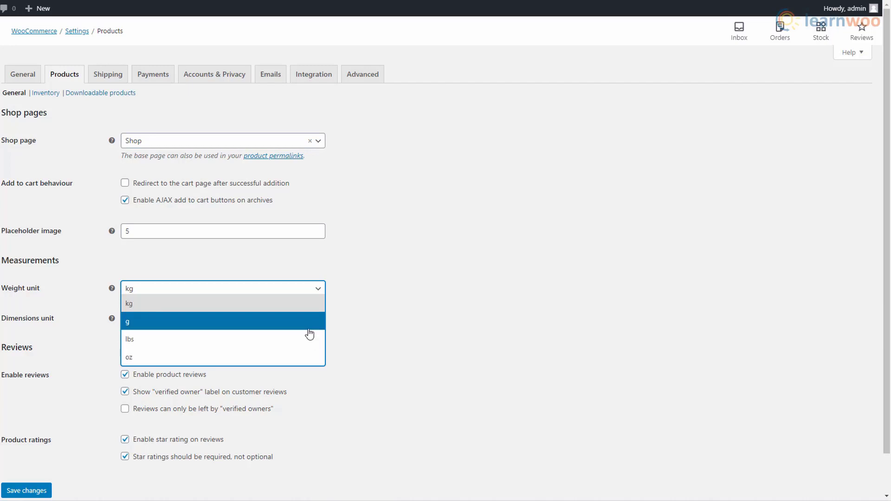
click(313, 307)
click(312, 319)
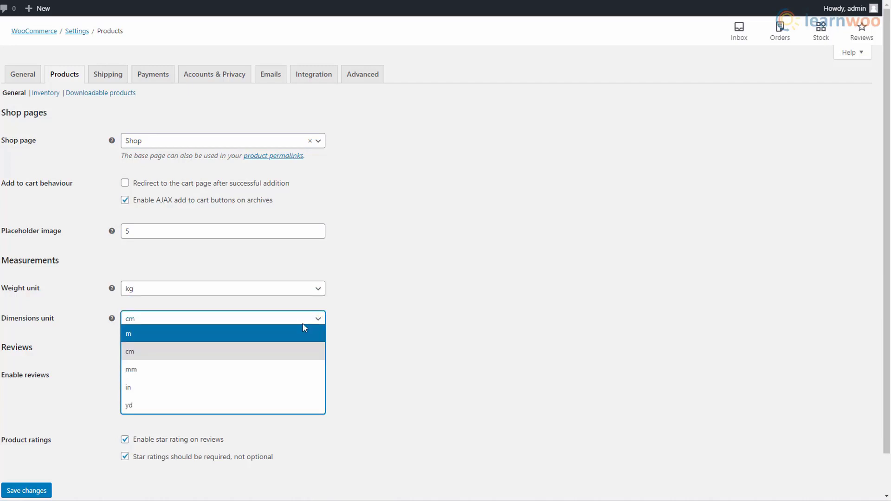
click(304, 336)
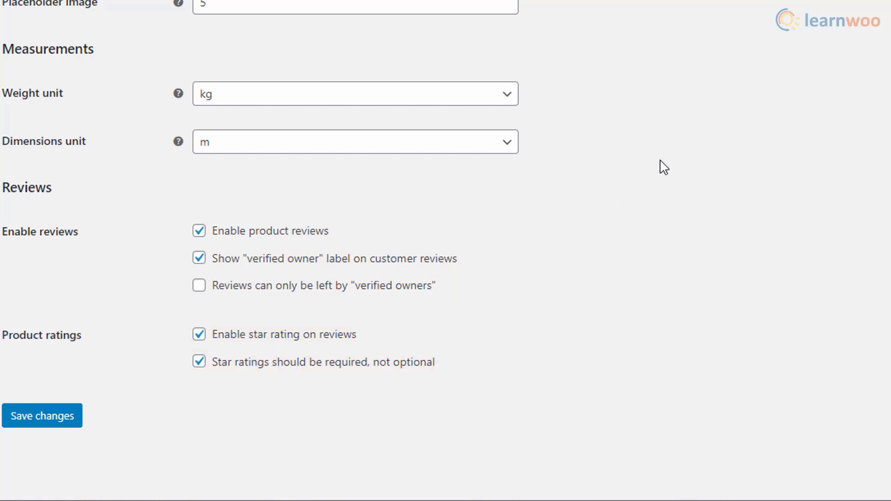
click(48, 423)
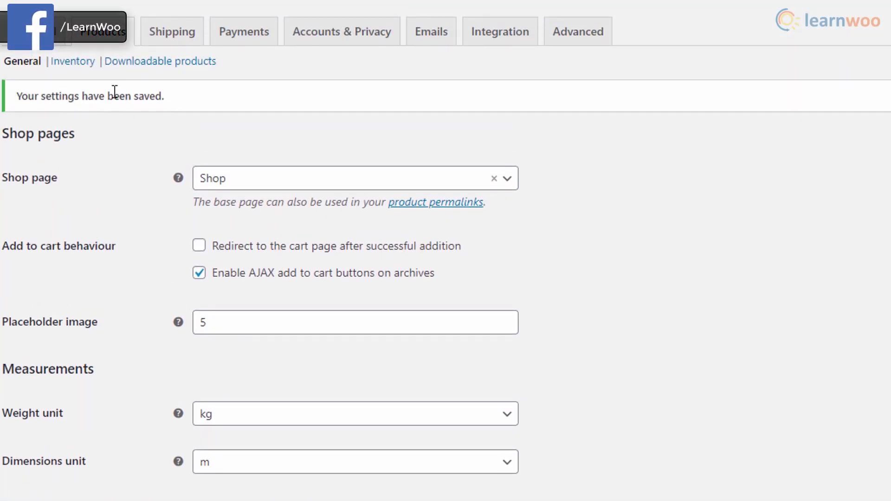
In Inventory settings, clear the Hold stock (minutes) value so it is left blank.
click(81, 69)
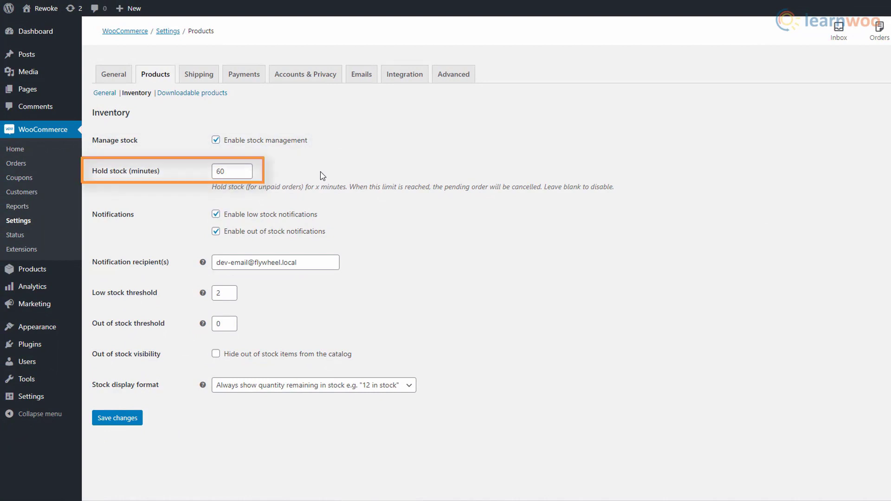
click(243, 172)
double_click(220, 172)
text(120)
click(424, 173)
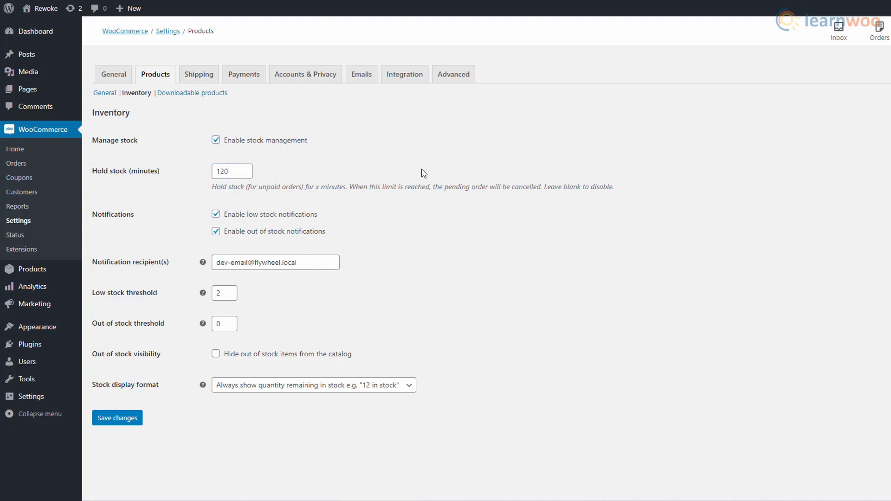
double_click(227, 172)
key(BackSpace)
click(363, 189)
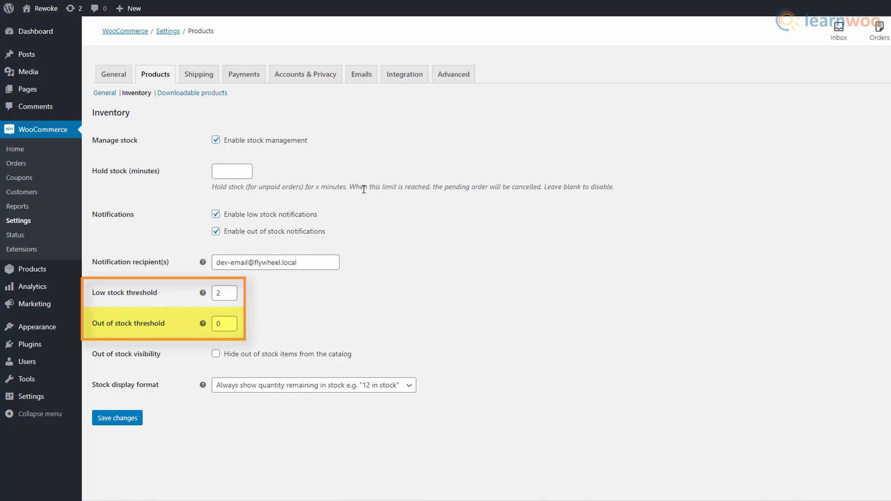
Hide out-of-stock items, set stock display format to Never show, and save.
click(249, 359)
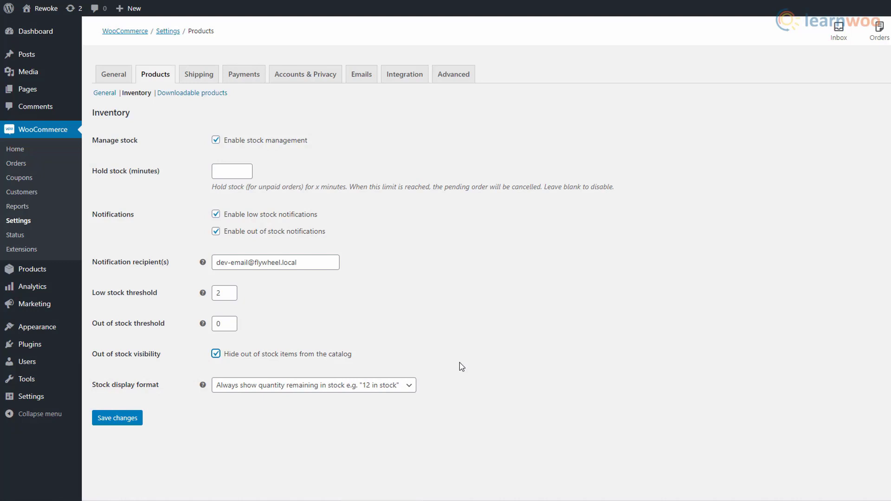
click(410, 387)
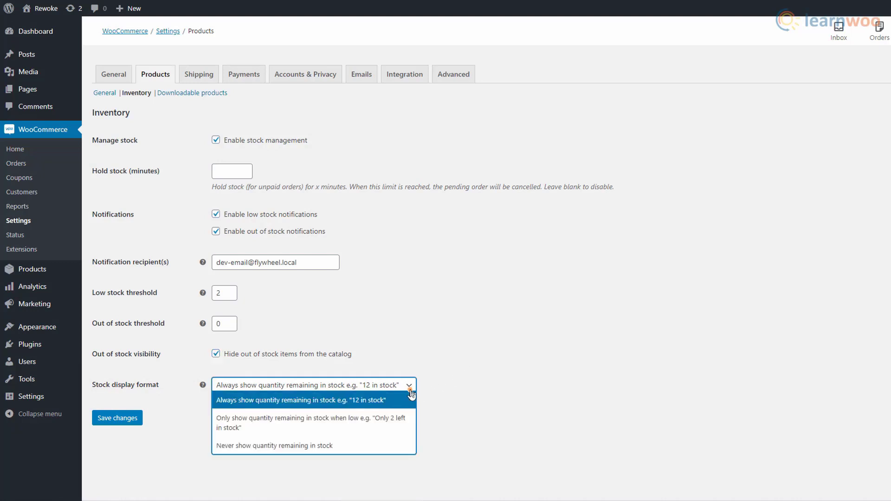
click(404, 406)
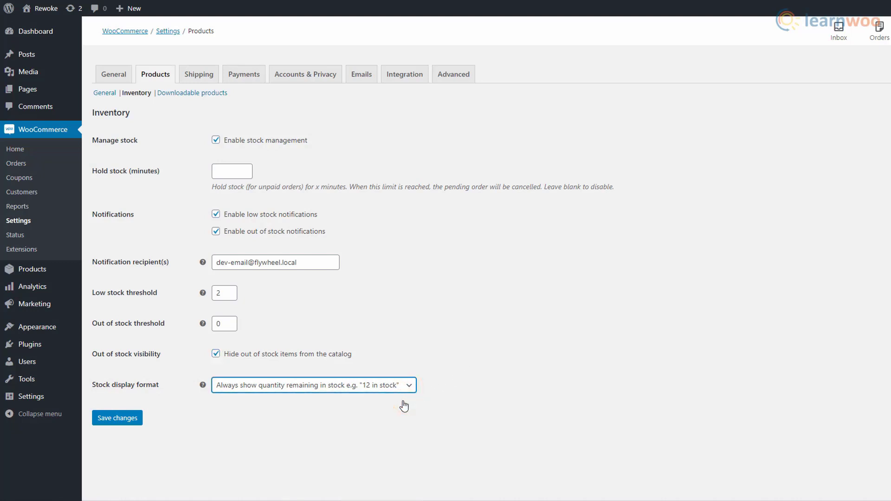
click(411, 390)
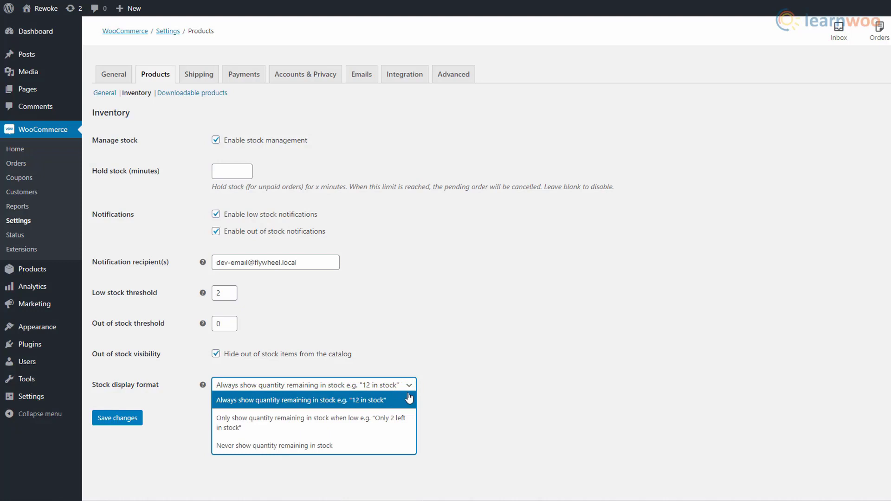
click(400, 433)
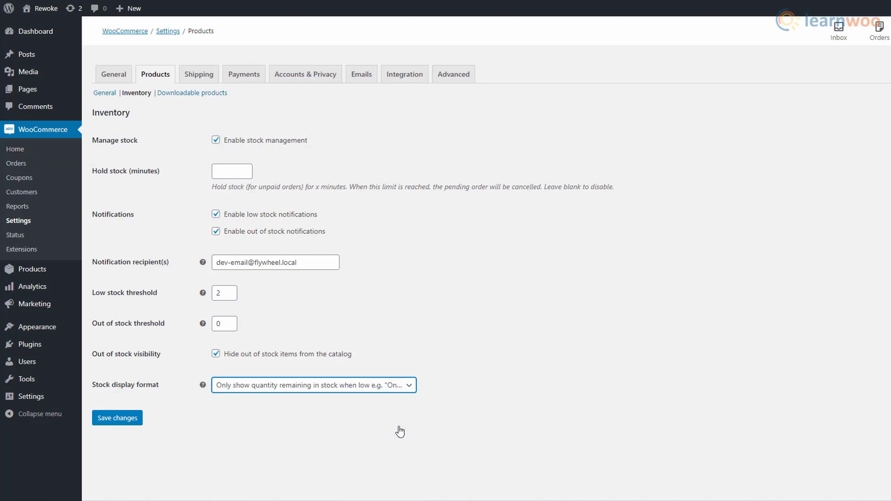
click(400, 386)
click(402, 449)
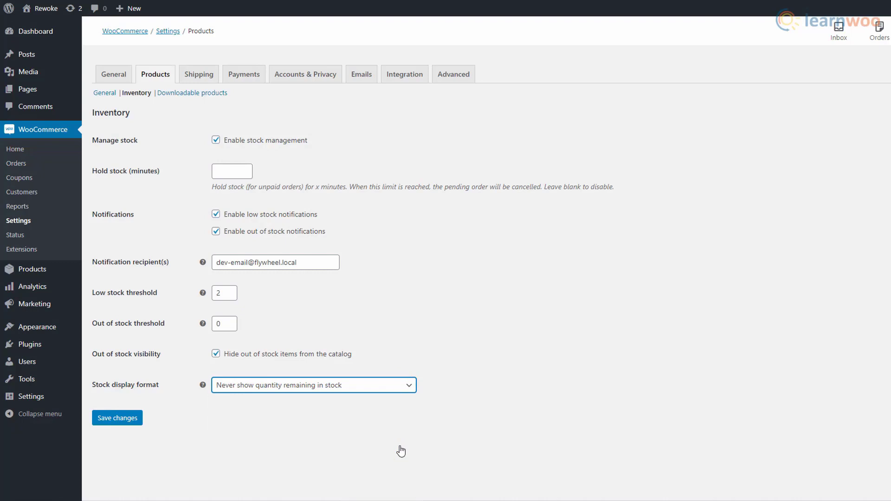
click(125, 420)
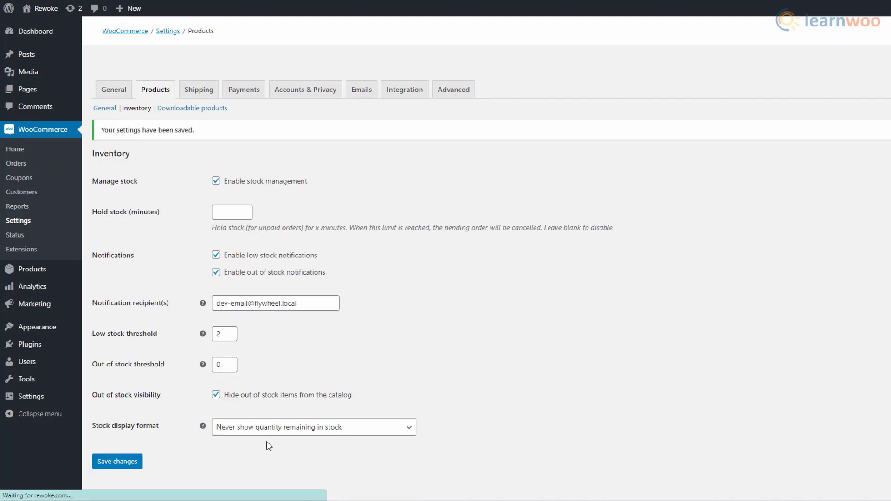
click(192, 94)
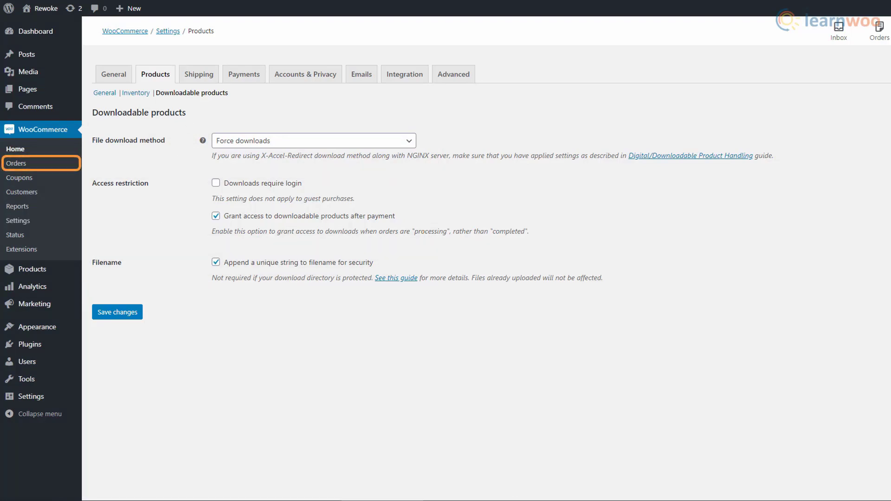
Look over the empty Orders list, then start a new coupon from Coupons.
click(60, 166)
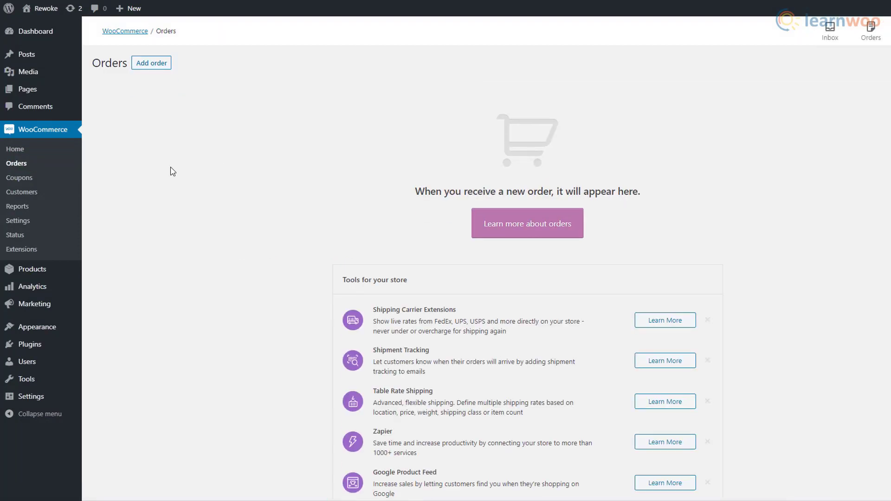
click(76, 184)
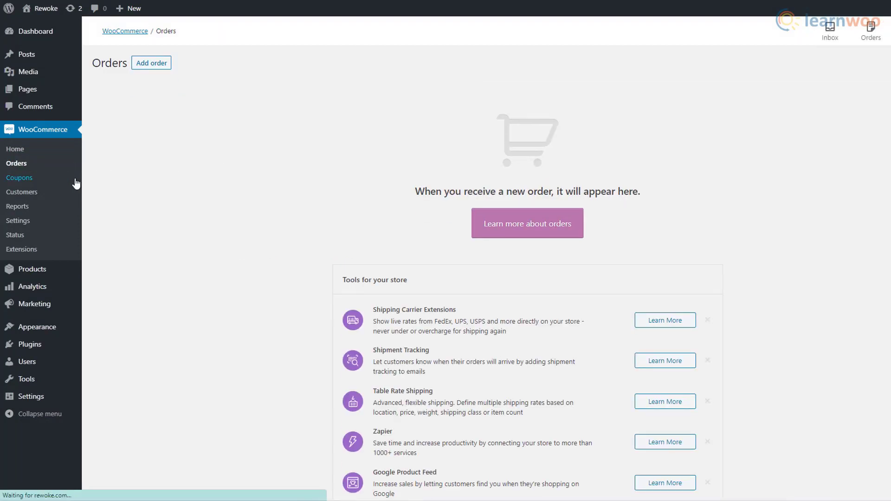
click(167, 65)
Generate a coupon code, describe it '20% off!', and give a 250 fixed cart discount.
click(144, 106)
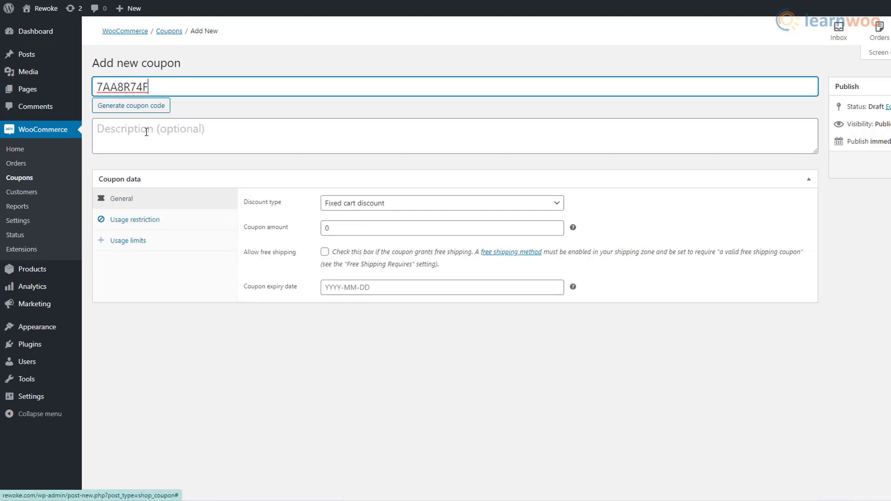
click(146, 135)
text(20% off!)
click(508, 210)
click(507, 210)
double_click(503, 228)
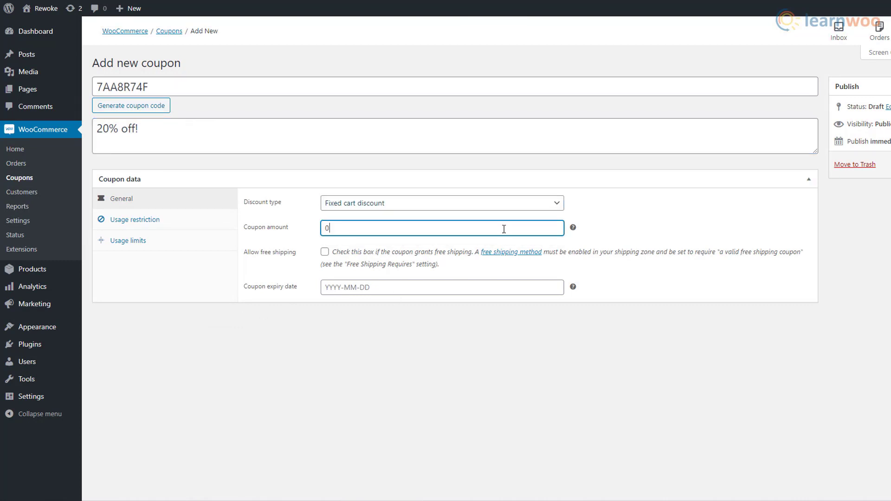
text(250)
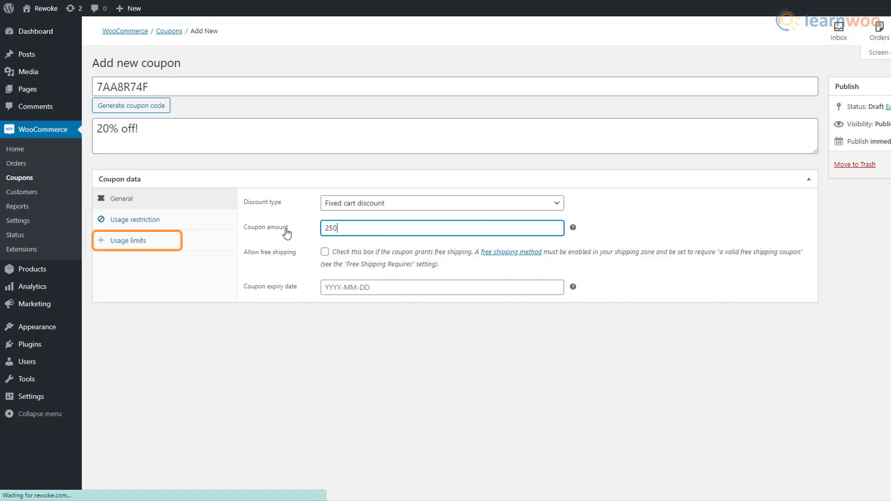
Browse the Customers list, the Customers report, and the Analytics overview.
click(54, 194)
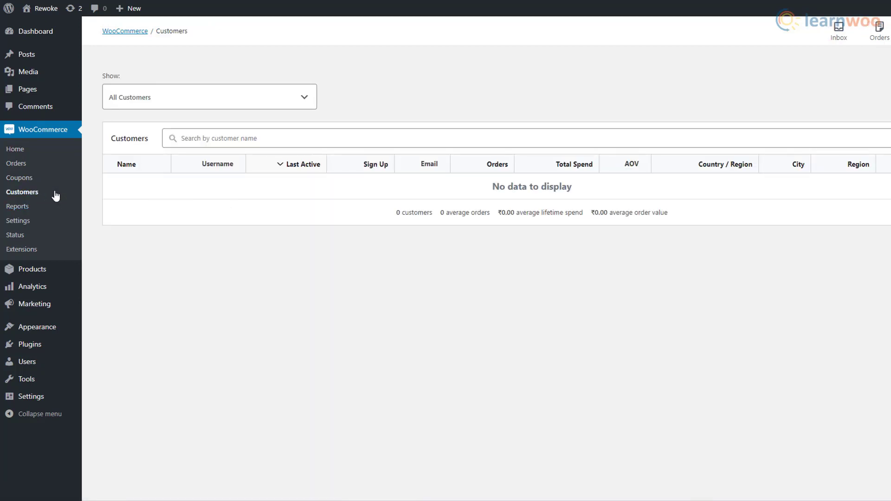
click(51, 211)
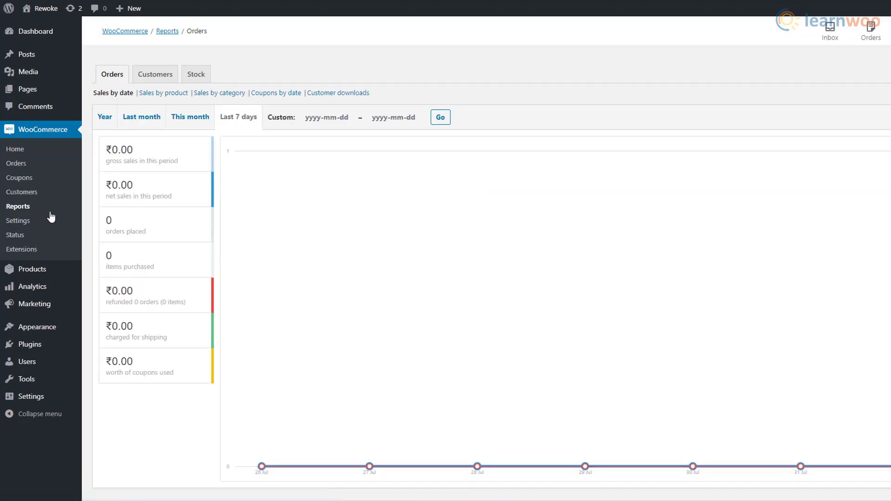
scroll(286, 367, down, 1)
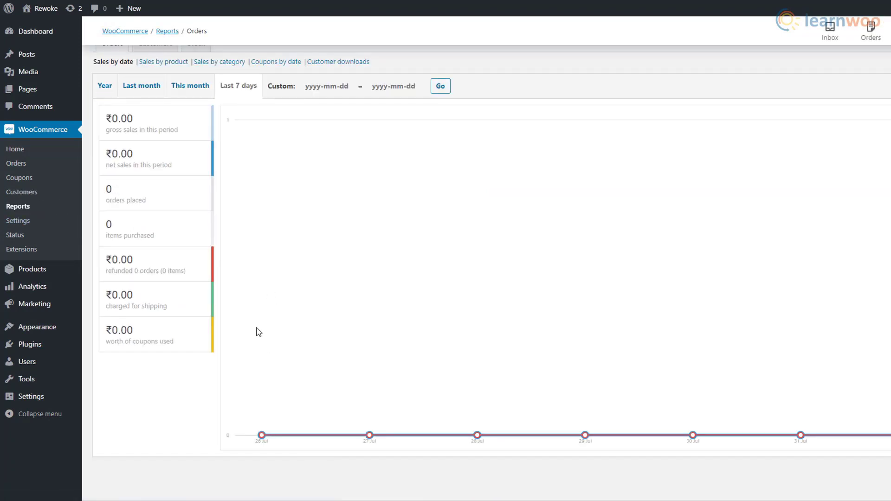
scroll(171, 159, up, 1)
click(149, 76)
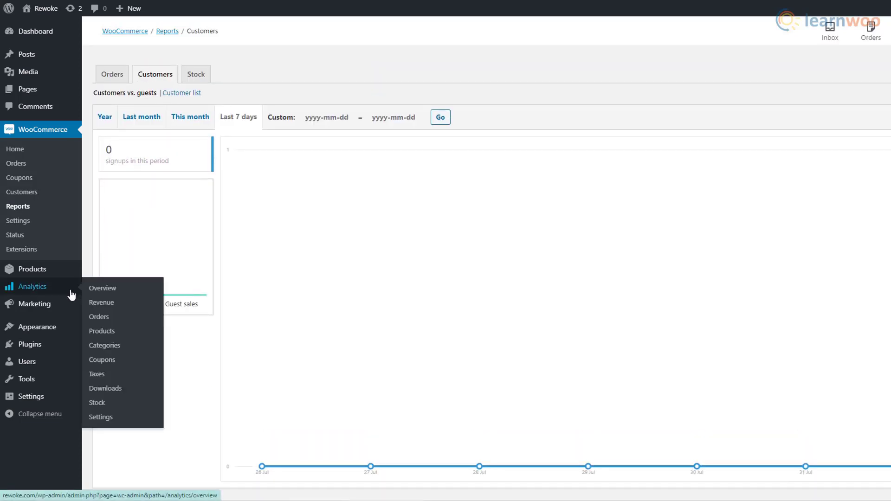
click(71, 294)
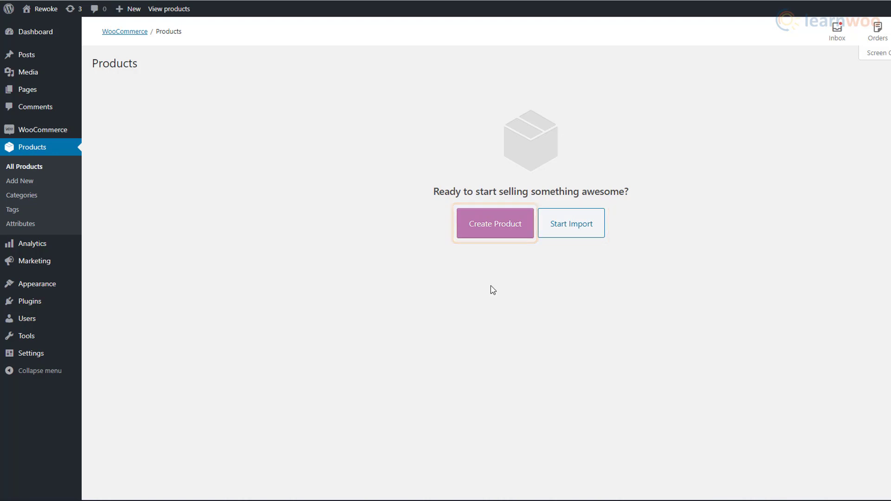
Create a new product named 'Red Shoes' with description 'The best red'.
click(500, 240)
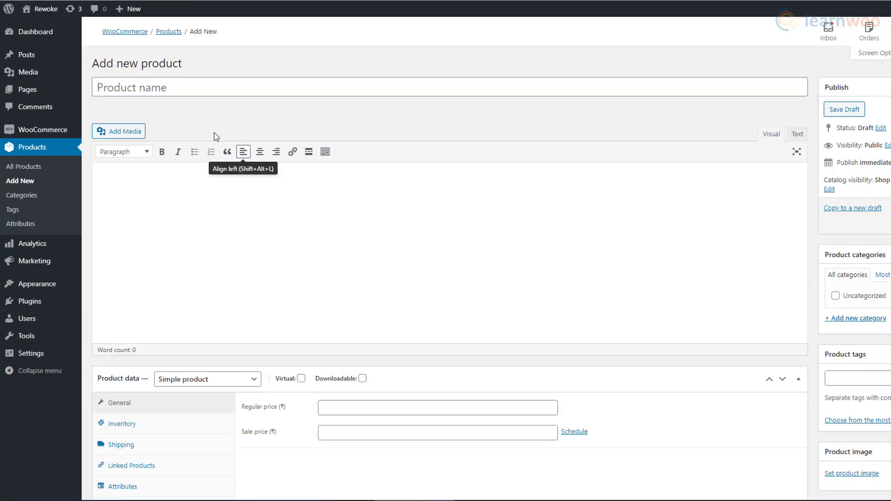
text(Red Shoes)
click(250, 181)
text(The best red)
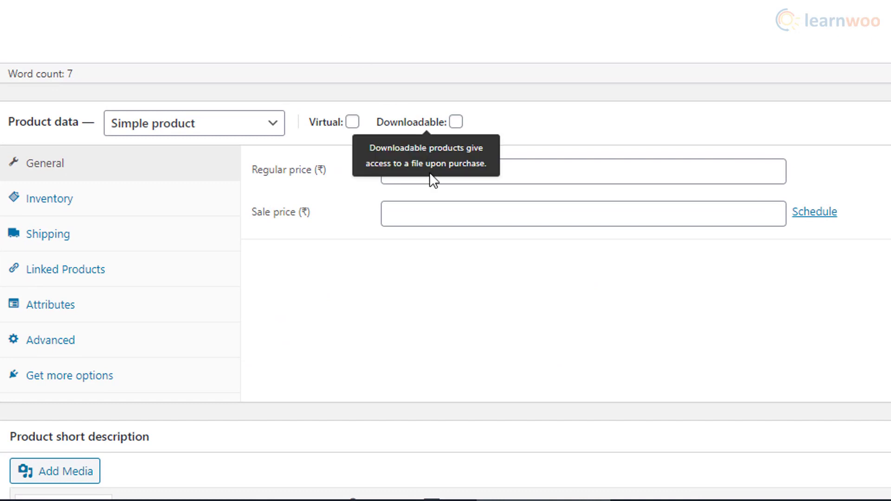
Set regular price 50 and sale price 39, scheduled from 2020-08-12 to 2020-08-23.
click(430, 179)
text(50)
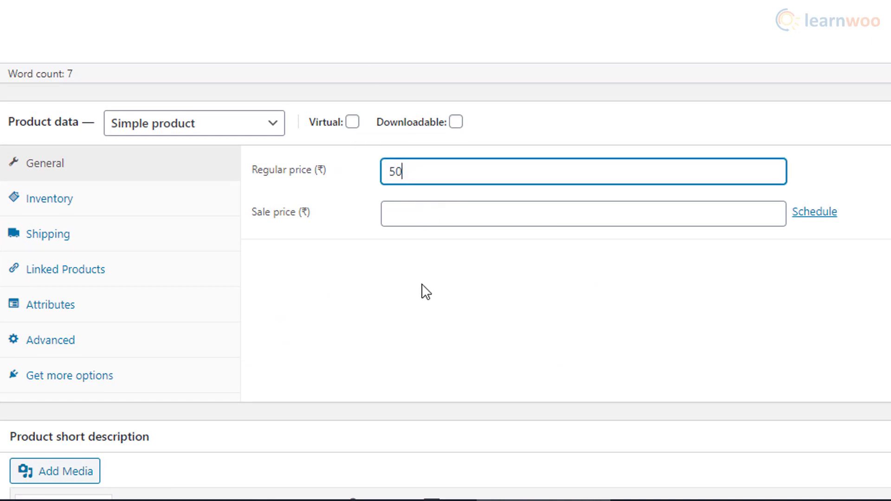
click(433, 218)
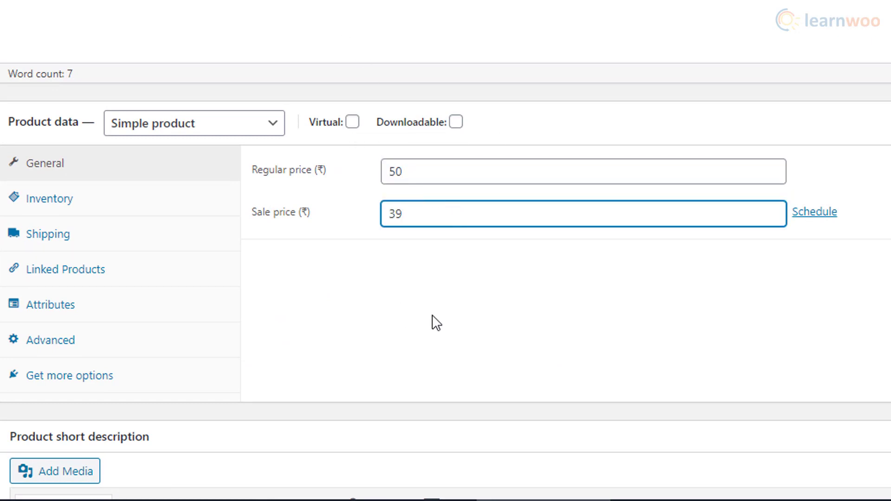
text(39)
click(814, 211)
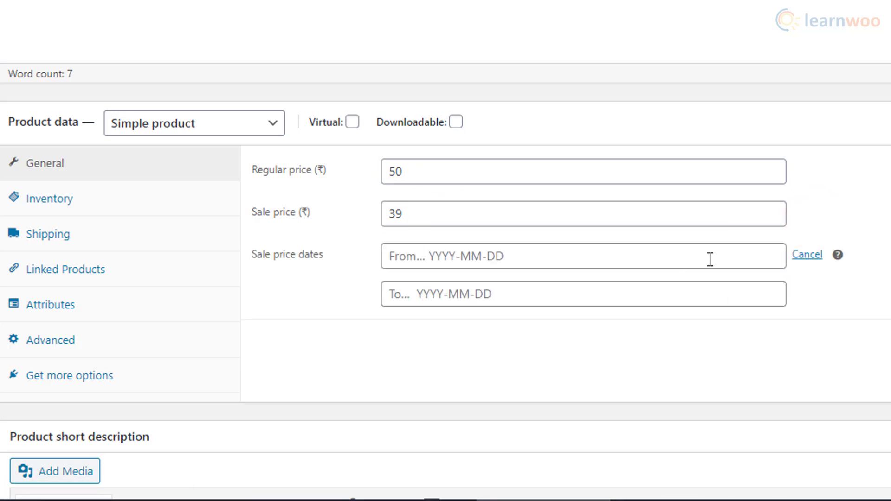
click(600, 260)
click(460, 121)
click(467, 299)
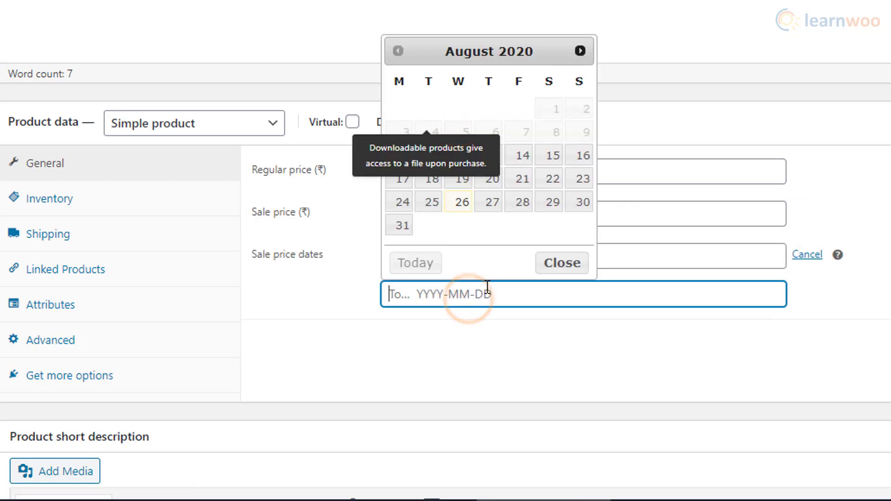
click(581, 182)
click(553, 347)
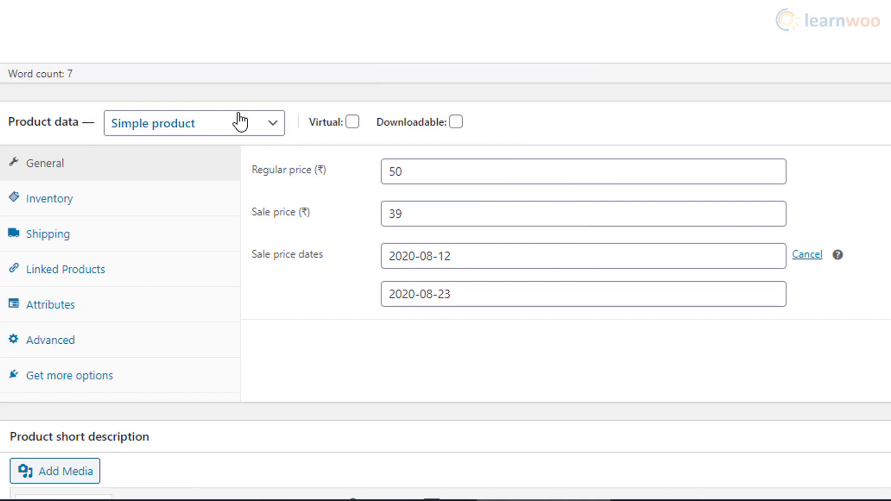
Keep the product type as Simple product and show its Inventory settings.
click(283, 135)
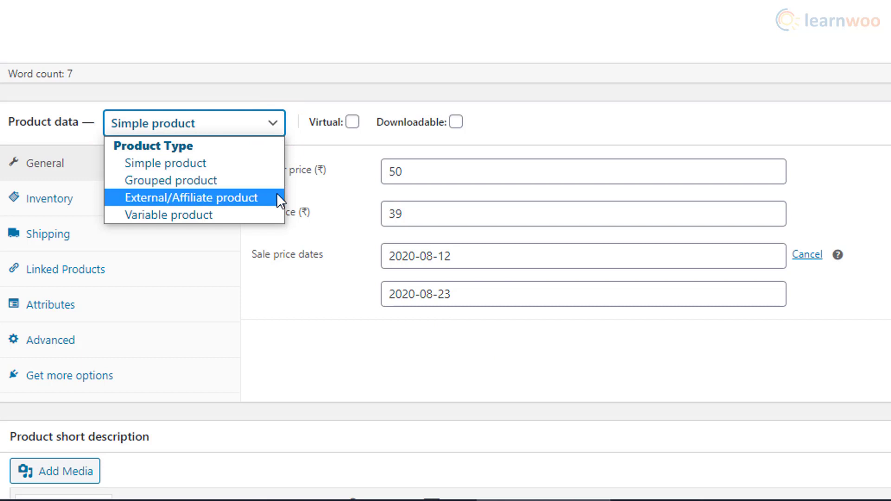
click(269, 164)
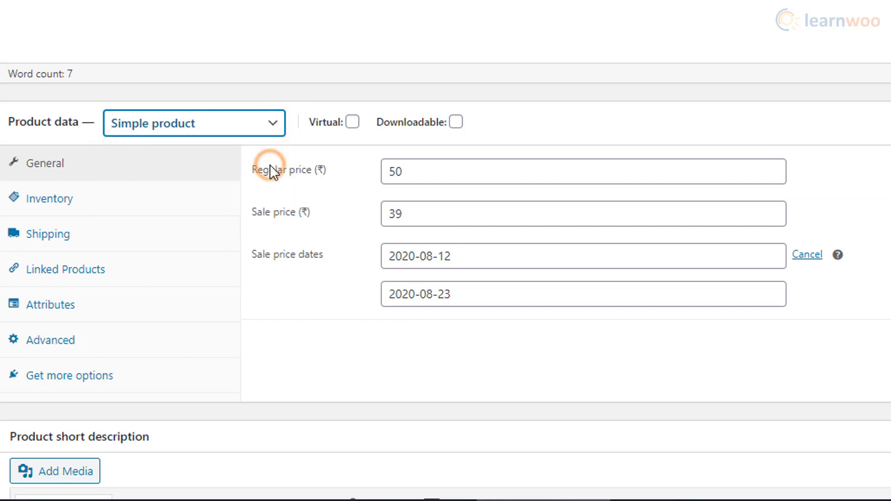
click(186, 211)
Give the product SKU 569865689 and managed stock quantity of 25.
click(417, 171)
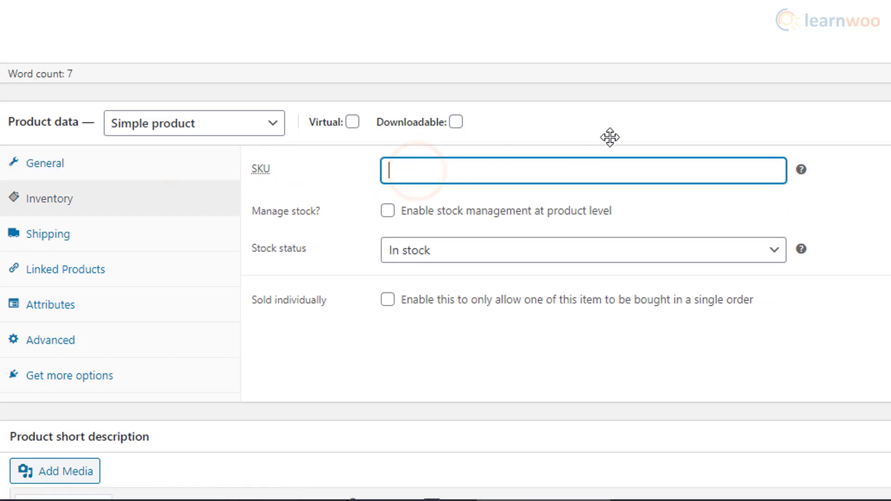
text(569865689)
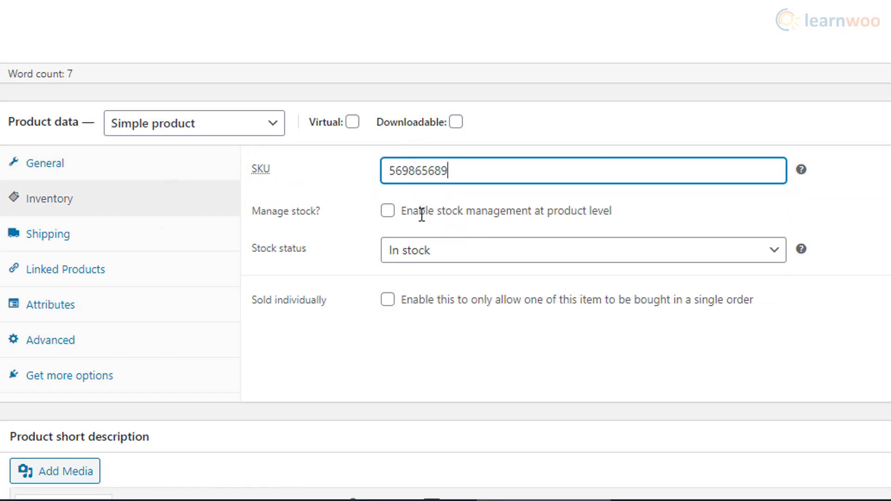
click(390, 213)
double_click(391, 249)
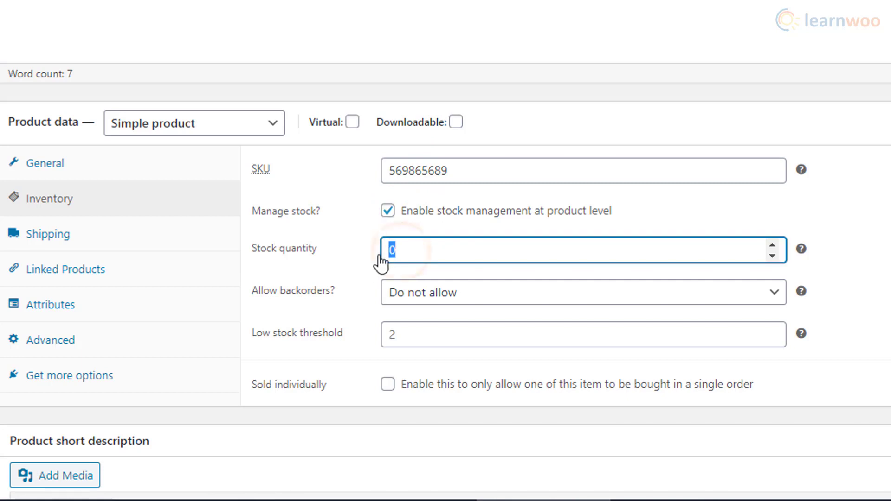
click(373, 264)
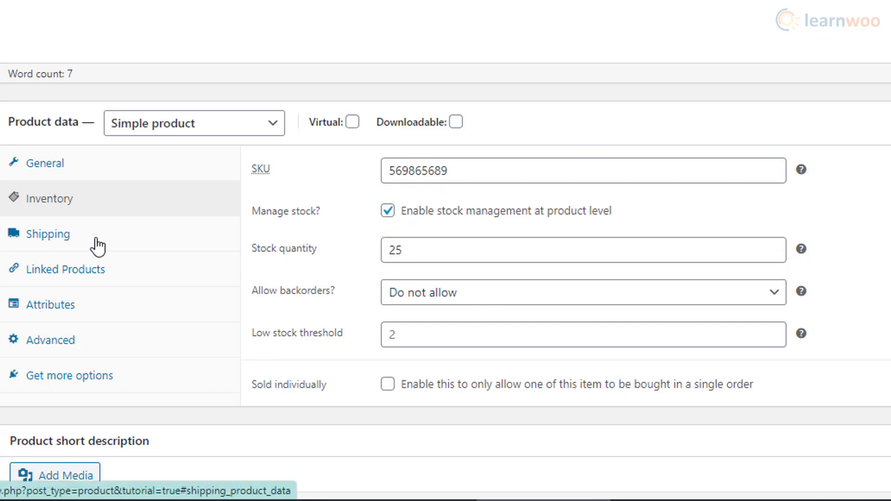
Set shipping dimensions to 10 x 10 x 1 with no shipping class.
click(145, 239)
click(407, 179)
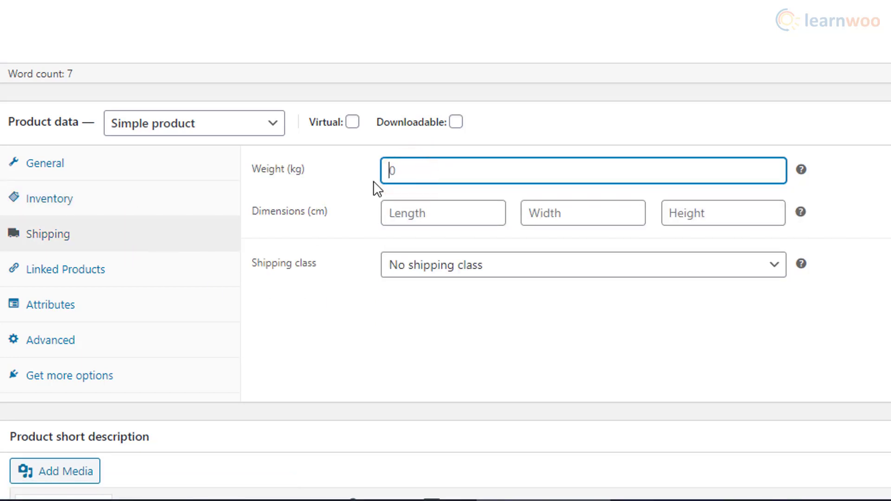
click(408, 219)
text(10)
click(550, 213)
text(10)
click(710, 202)
text(12)
click(700, 271)
click(700, 271)
Check the Linked Products, Attributes and Advanced tabs, then add short description 'High-quality red shoes.'.
click(153, 268)
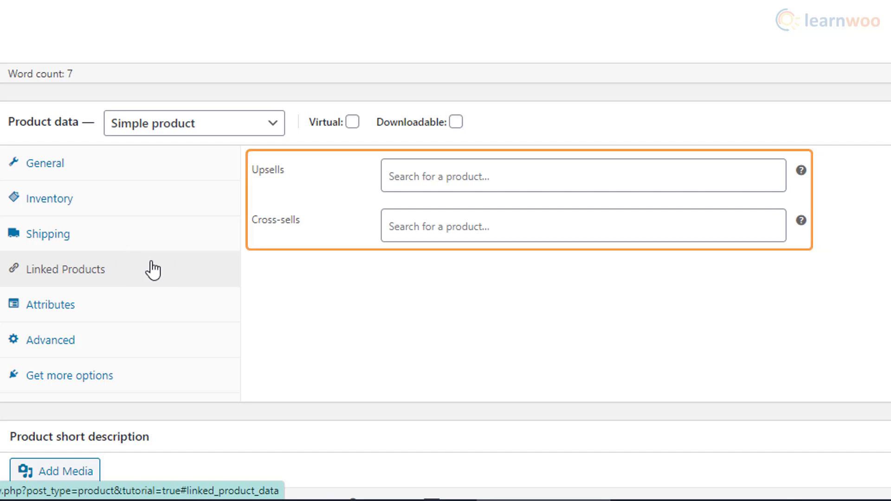
click(171, 311)
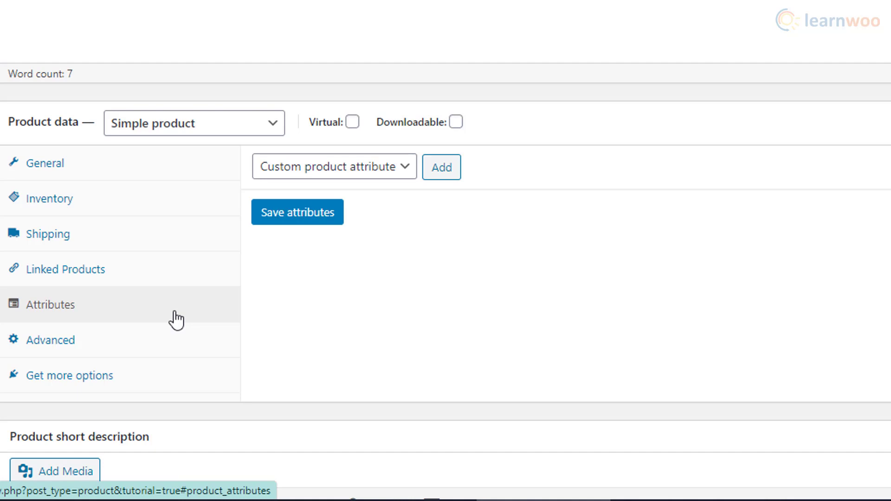
click(166, 345)
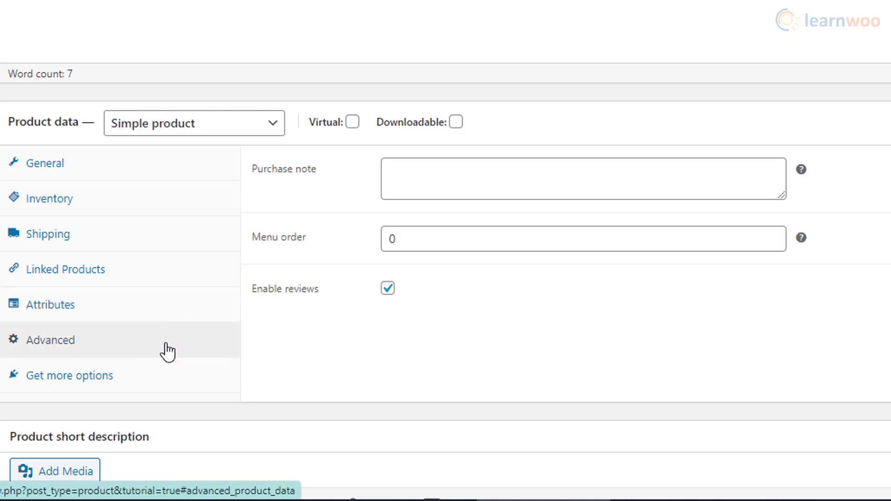
scroll(167, 352, down, 6)
click(135, 289)
text(High-quality red shoes.)
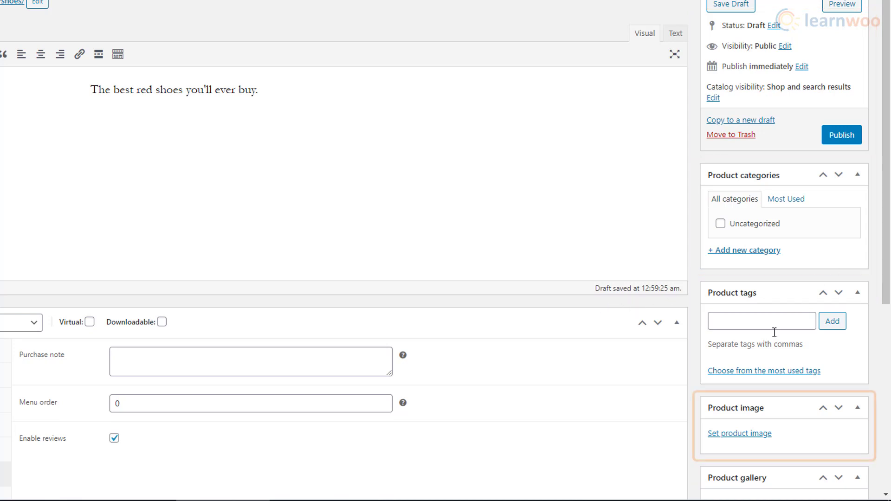
Upload the red hightop sneakers photo and set it as the product image.
click(758, 433)
click(313, 185)
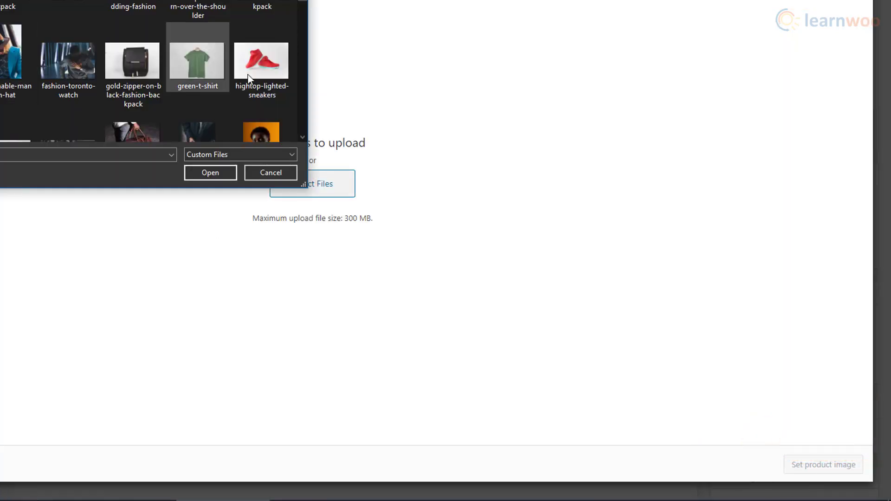
click(262, 63)
click(232, 171)
click(823, 464)
Publish the Red Shoes product.
scroll(778, 218, up, 1)
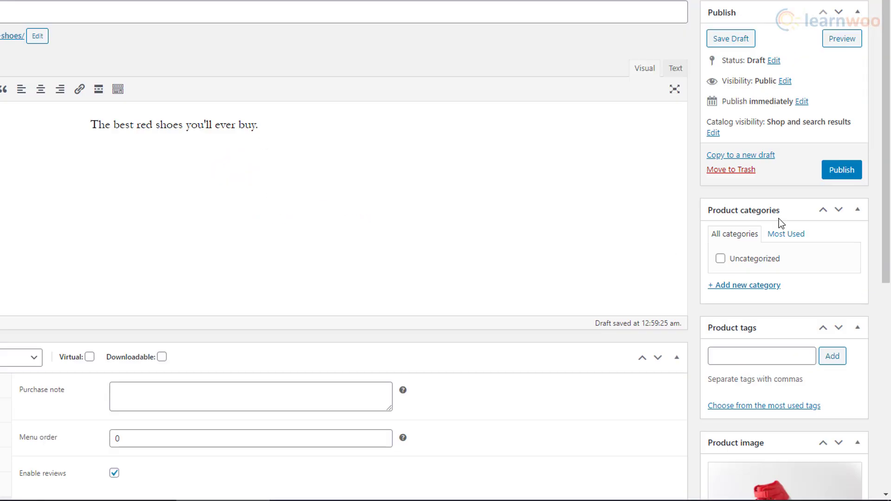
click(844, 179)
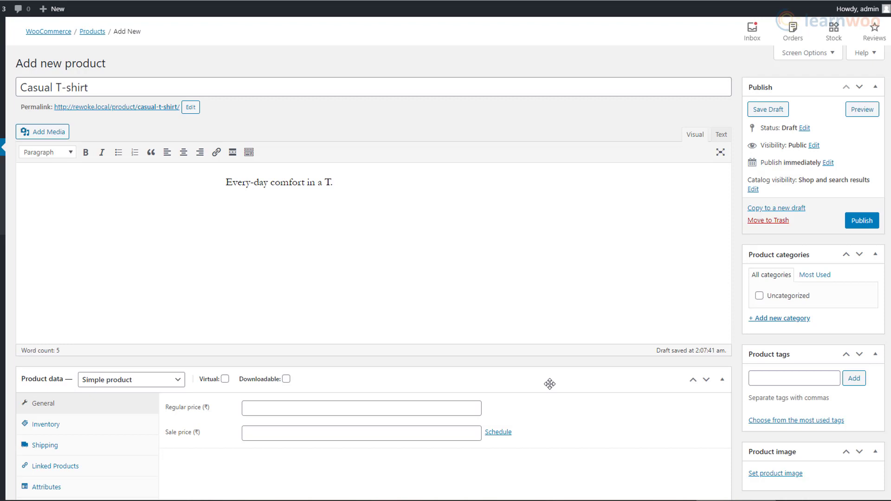
scroll(550, 382, down, 2)
Make the new product variable and add a Size attribute (Medium, Large) used for variations.
scroll(550, 384, down, 1)
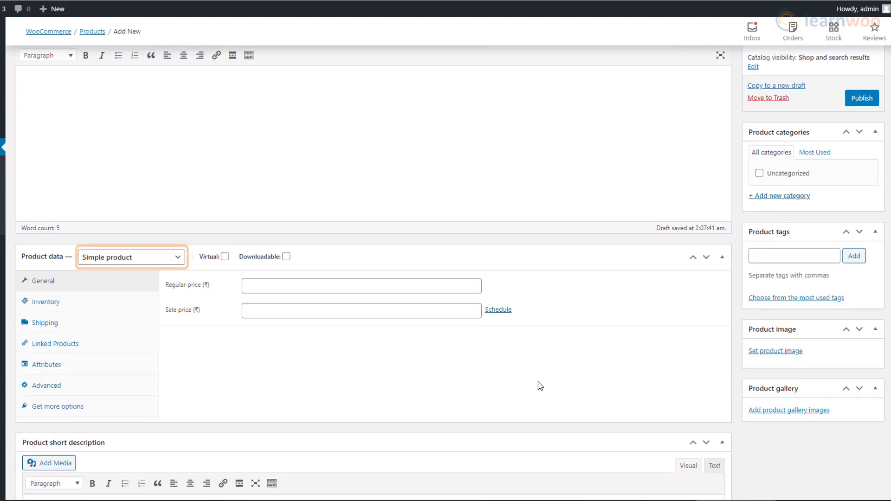
click(179, 260)
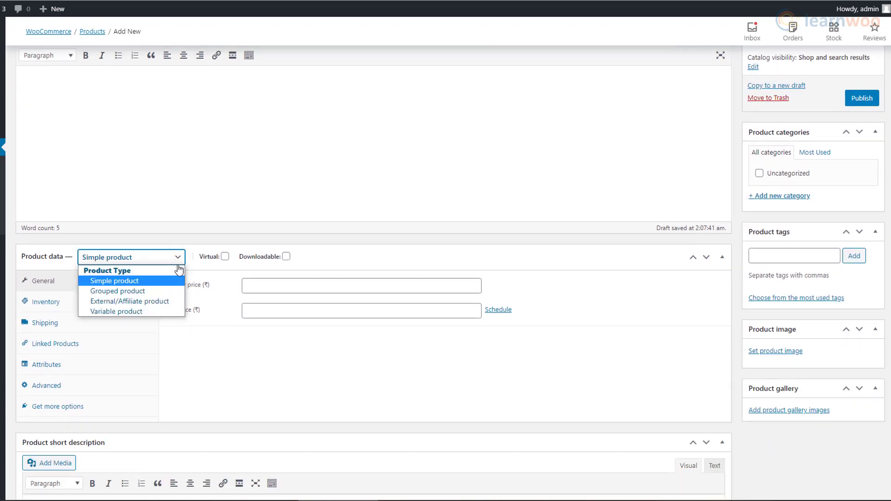
click(168, 313)
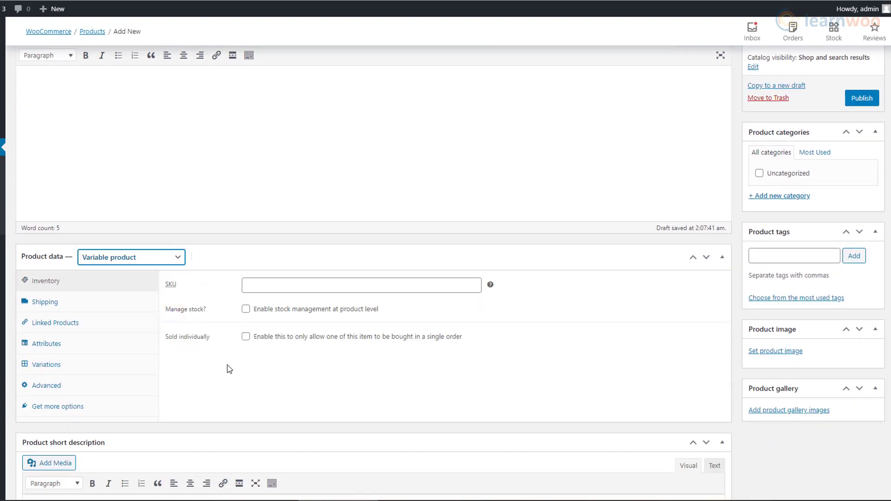
click(119, 343)
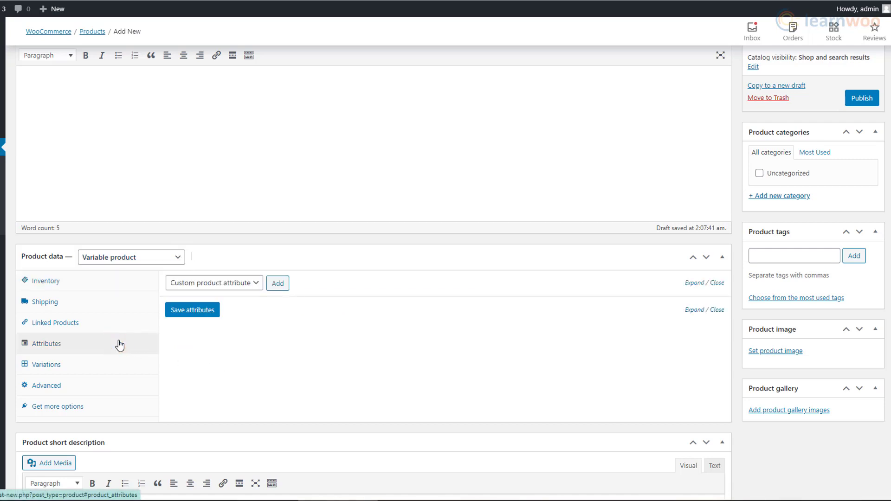
click(278, 284)
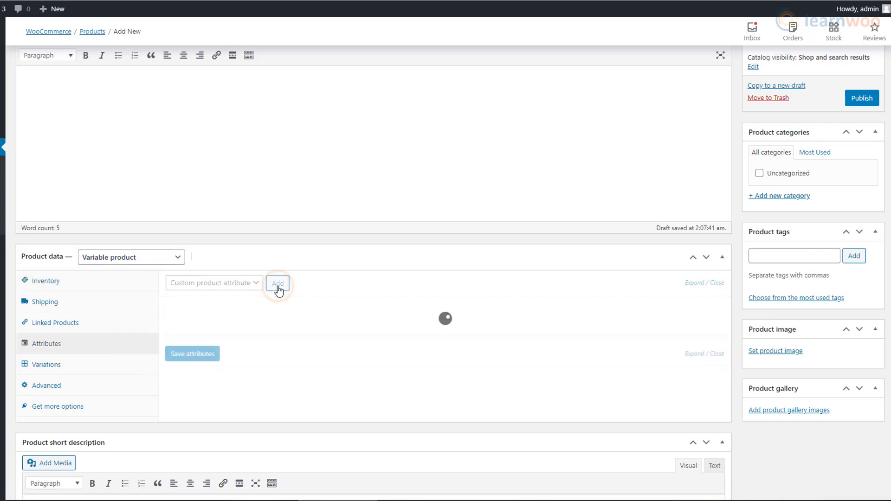
scroll(282, 304, down, 2)
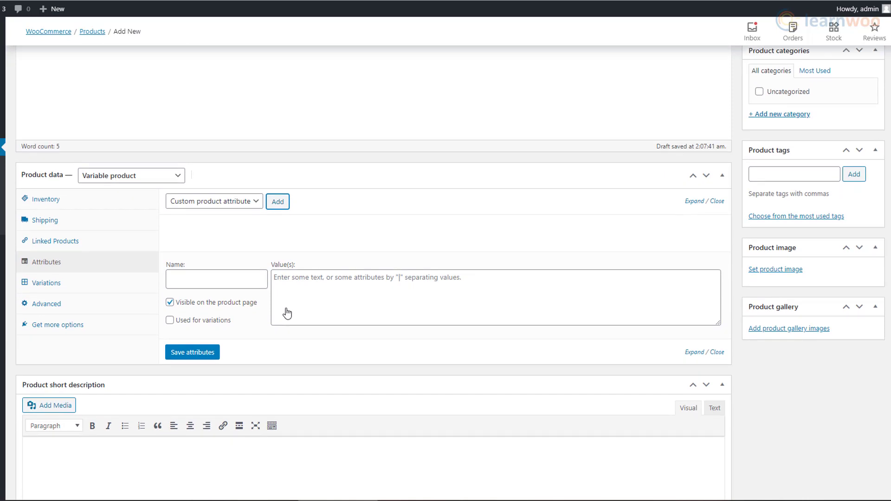
click(216, 284)
click(278, 284)
text(Medium|Large)
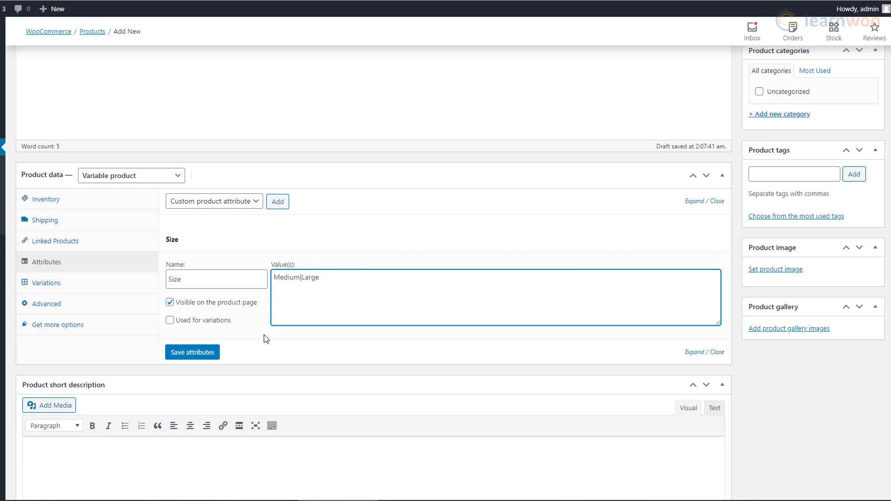
click(194, 323)
click(206, 353)
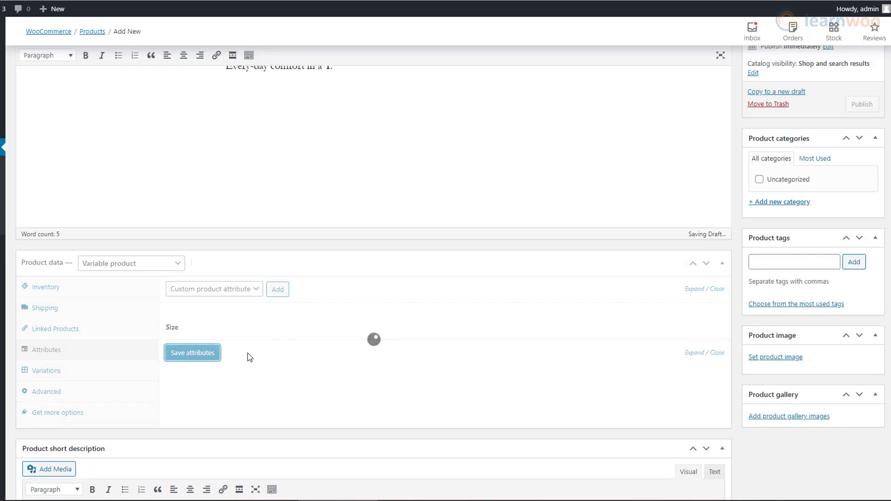
Add a Colour attribute with values Red|Blue used for variations, and save attributes.
click(278, 290)
scroll(278, 298, down, 3)
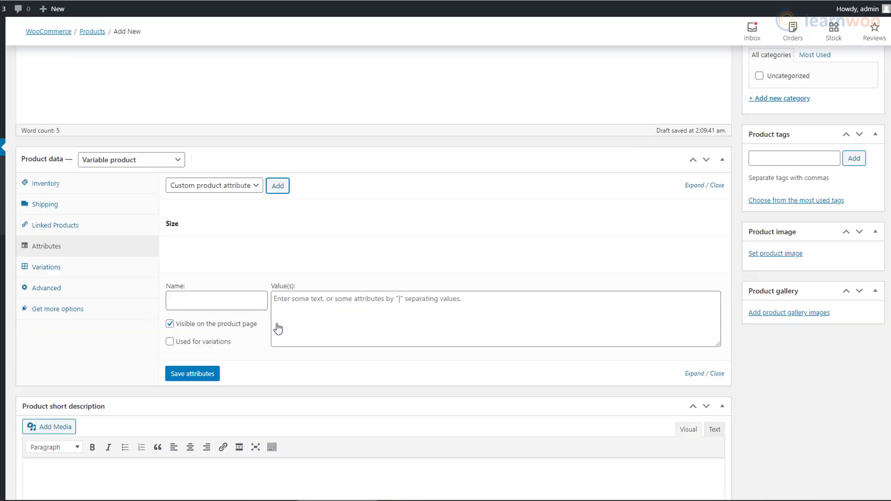
click(175, 281)
text(Colour)
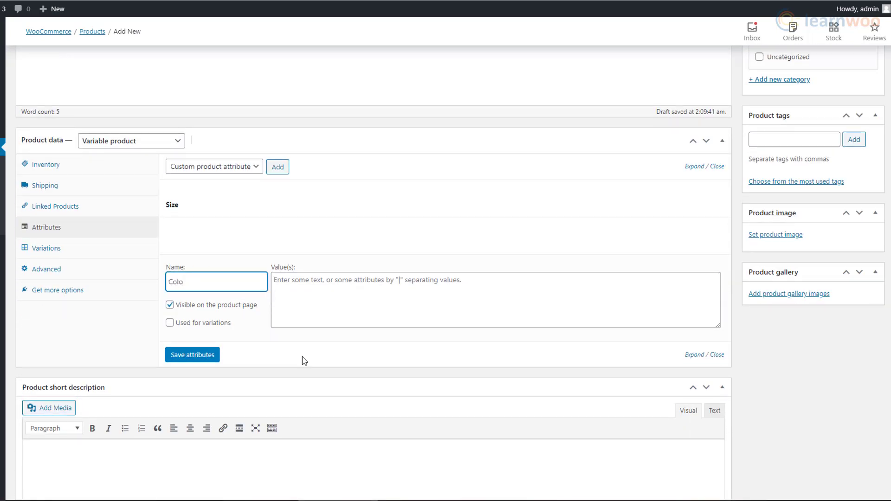
click(304, 301)
text(Red|Blu)
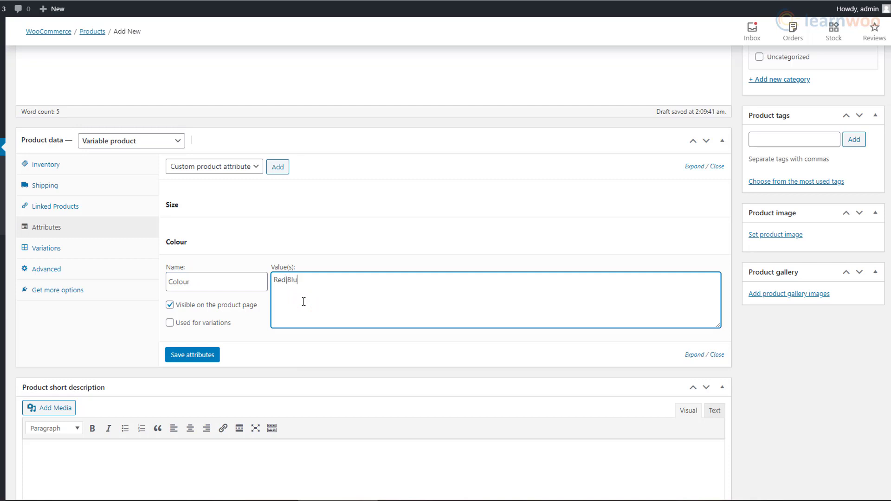
text(e)
click(194, 324)
click(192, 355)
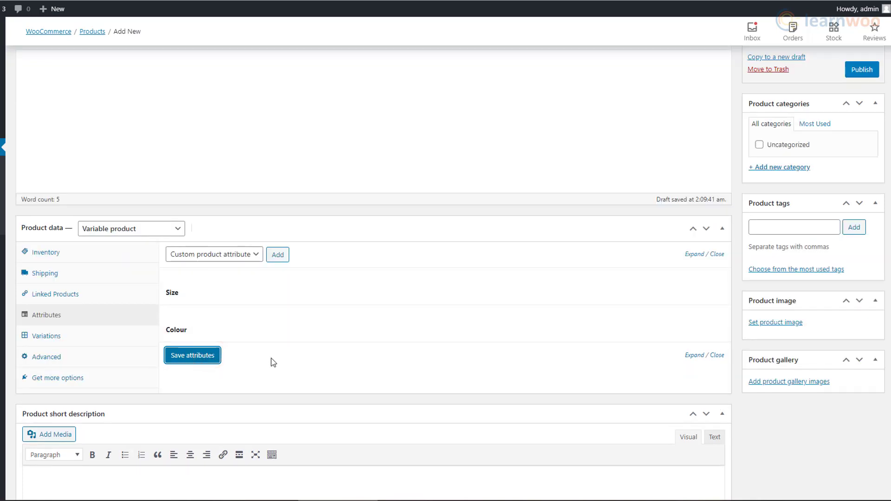
click(96, 338)
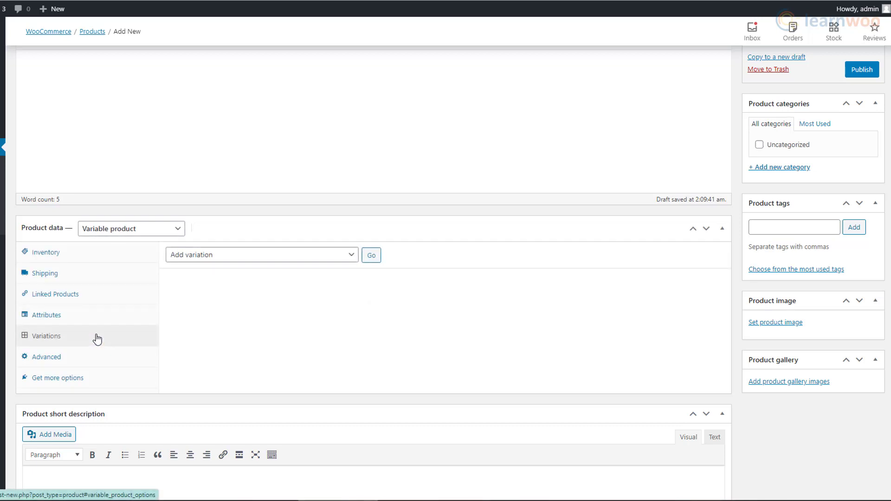
Generate variations from all Size and Colour attributes.
click(298, 255)
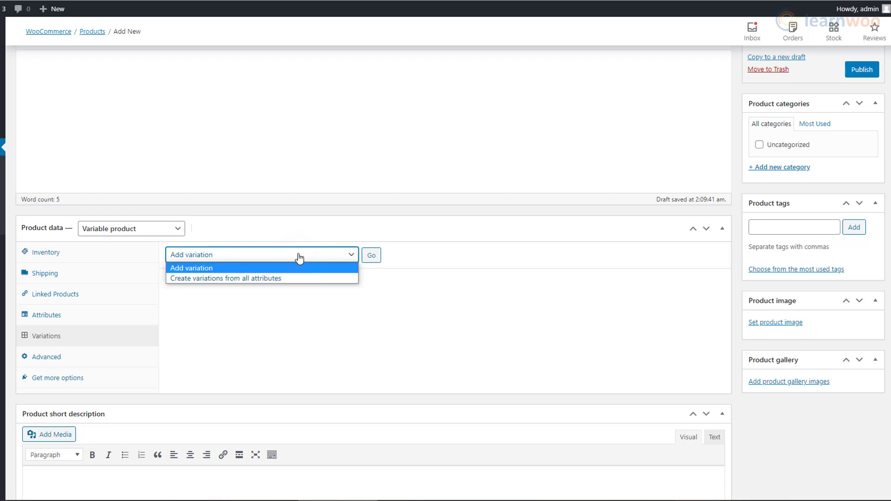
click(302, 279)
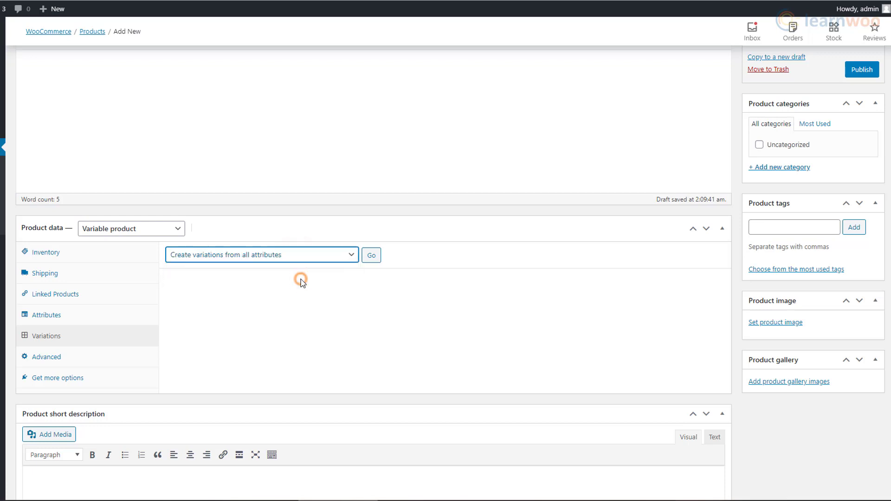
click(374, 263)
scroll(478, 243, down, 3)
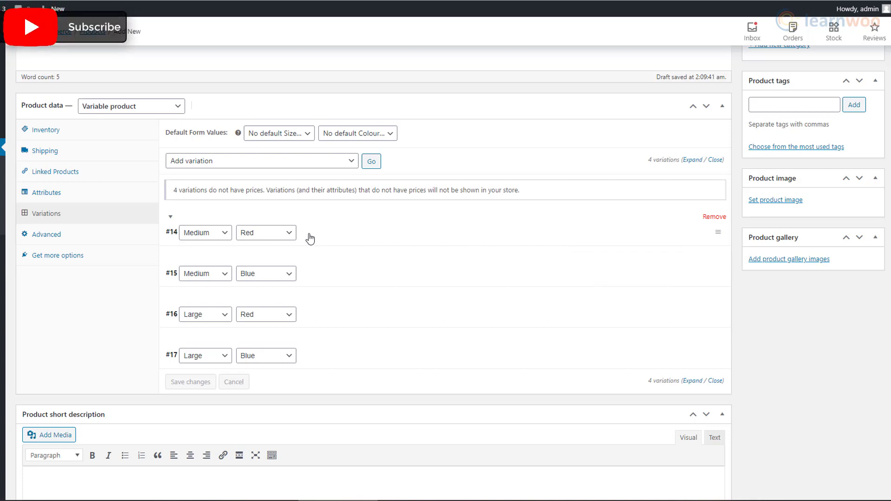
Give variation #14 the red M shirt image and regular price 25.
click(169, 219)
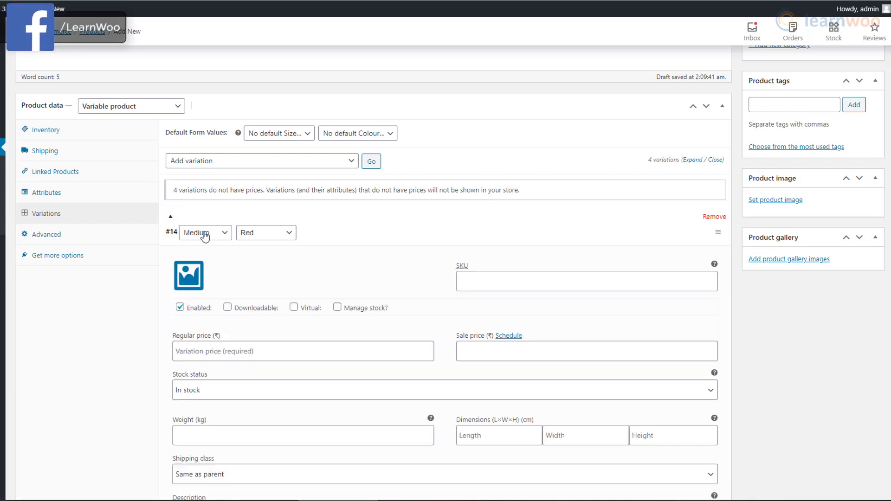
scroll(357, 248, down, 2)
scroll(359, 246, down, 1)
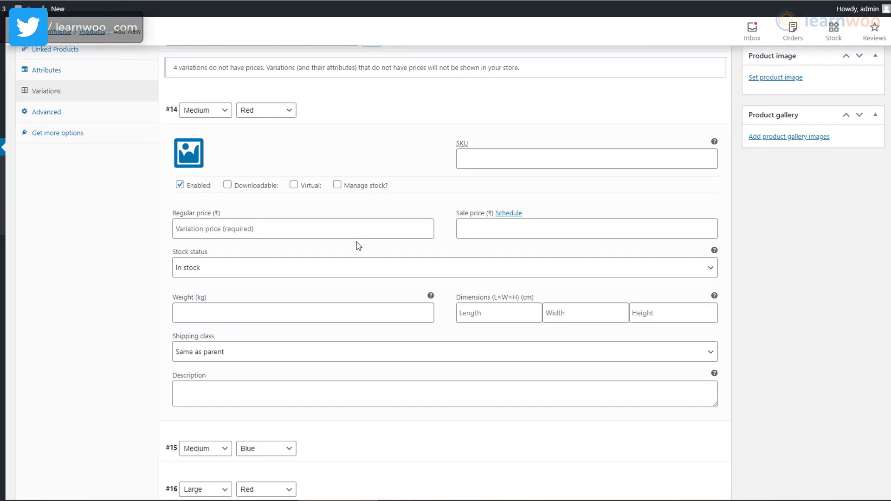
click(188, 153)
click(218, 134)
click(836, 469)
click(255, 230)
text(25)
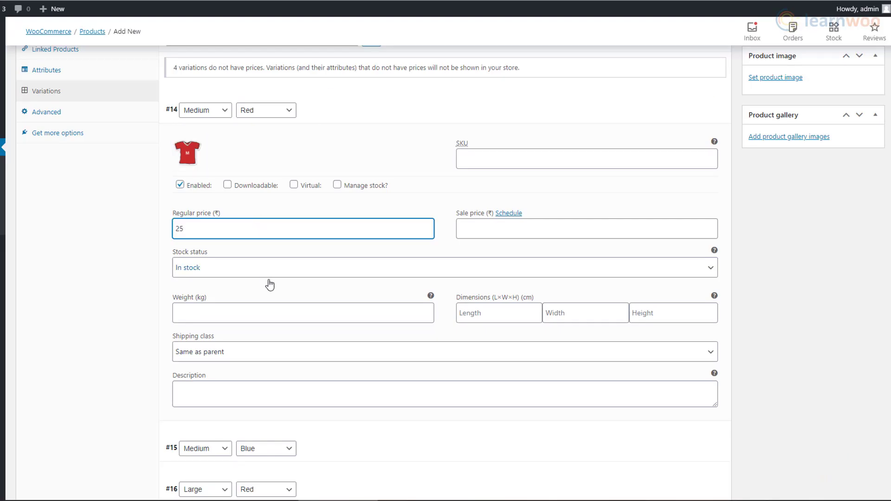
Give variation #15 the red L shirt image and regular price 30.
scroll(217, 381, down, 2)
click(173, 351)
scroll(174, 351, down, 2)
click(189, 336)
click(146, 156)
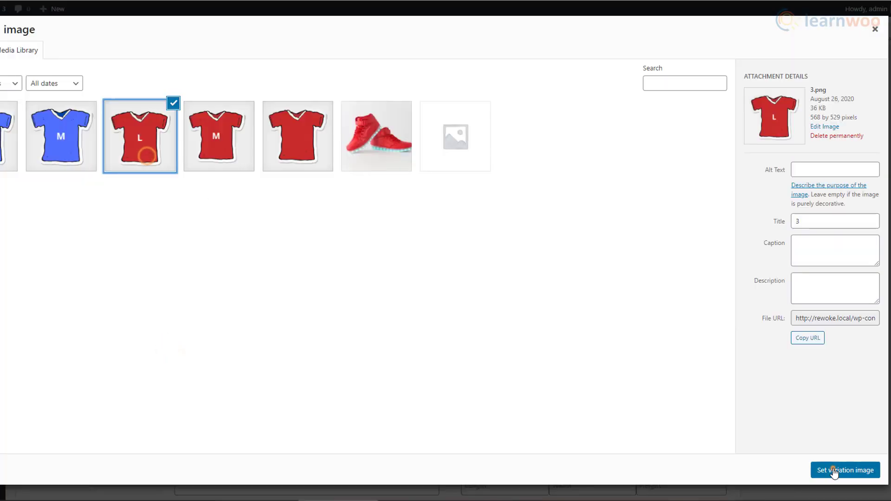
click(832, 471)
click(244, 399)
text(30)
Give variation #16 the blue M shirt image and regular price 30.
scroll(375, 308, down, 5)
click(171, 259)
scroll(171, 259, down, 1)
click(194, 245)
click(73, 146)
click(831, 473)
click(215, 310)
text(30)
Give variation #17 the blue L shirt image and regular price 35.
scroll(218, 308, down, 5)
click(170, 259)
scroll(170, 258, down, 3)
click(192, 182)
click(6, 140)
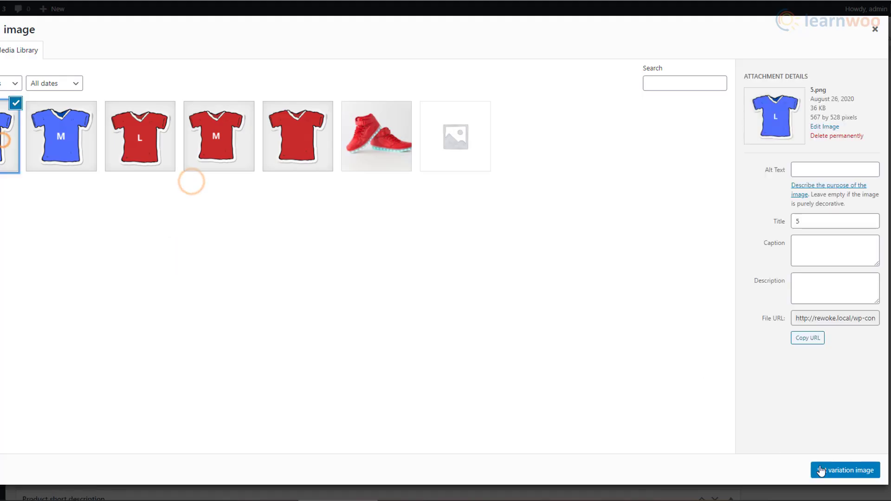
click(832, 472)
click(203, 179)
text(35)
Set the default form values to Medium size and Red colour.
scroll(292, 330, up, 15)
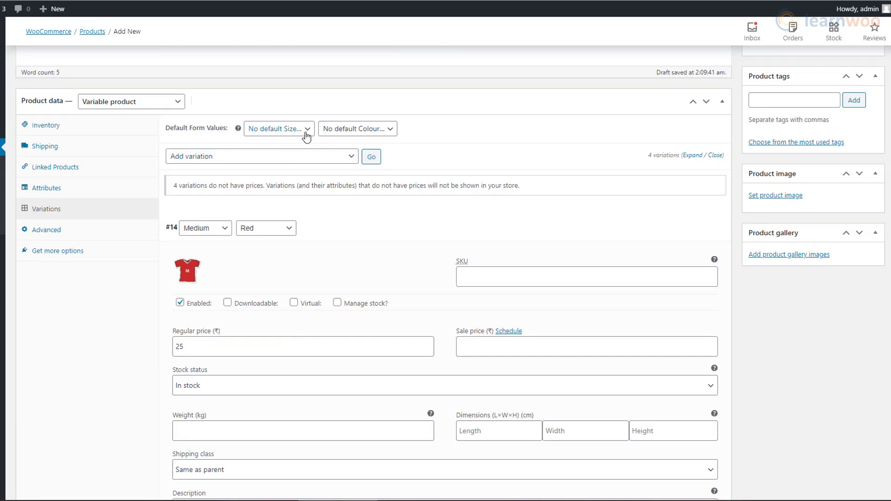
click(306, 136)
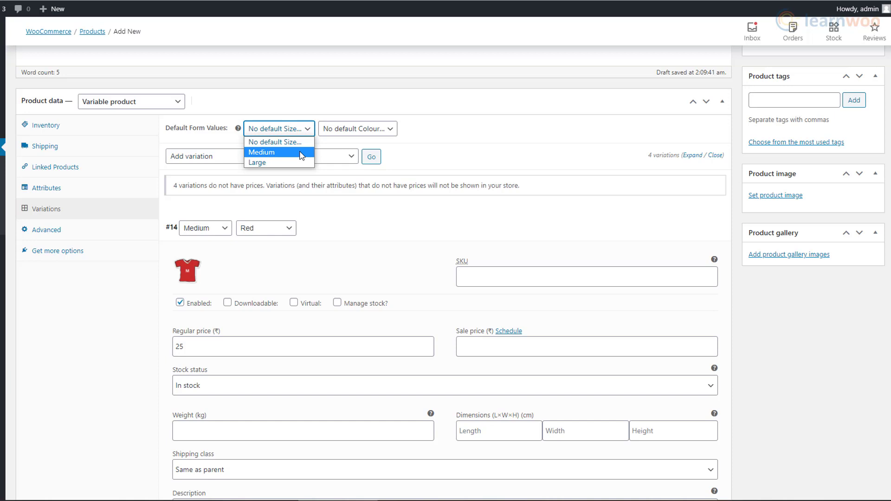
click(302, 153)
click(369, 134)
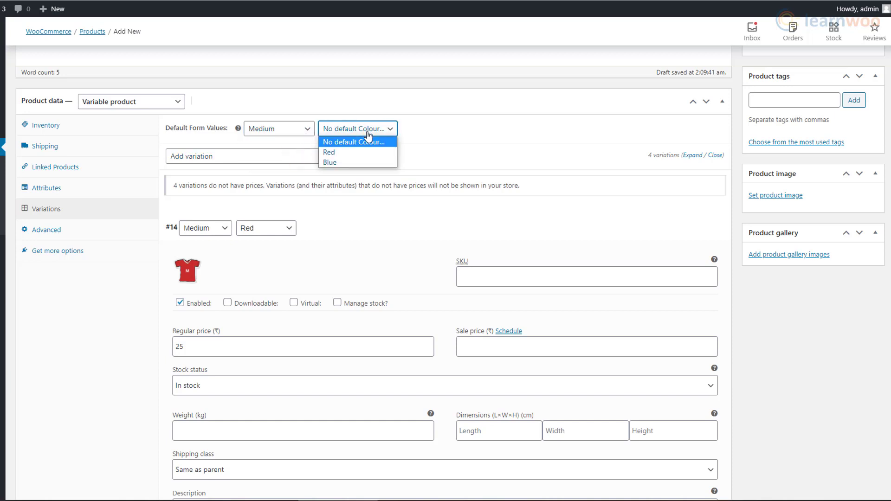
click(360, 152)
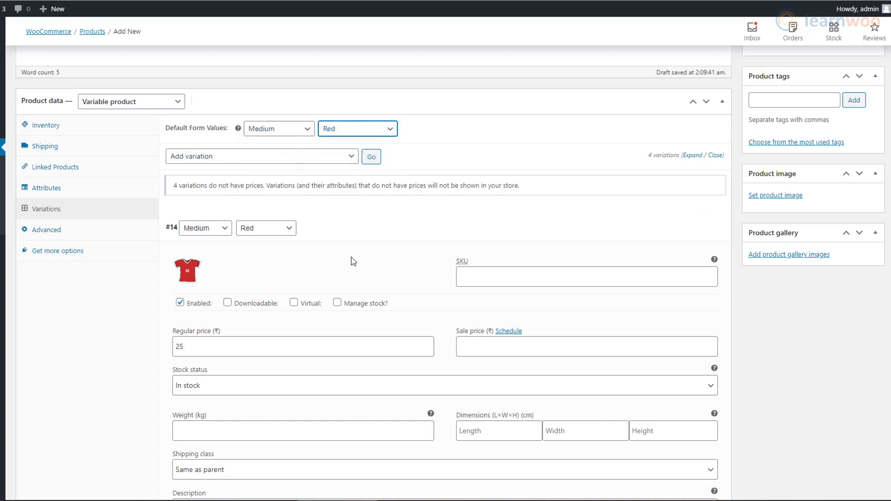
Publish Casual T-shirt and check the colour options on its product page.
scroll(353, 258, up, 5)
click(857, 222)
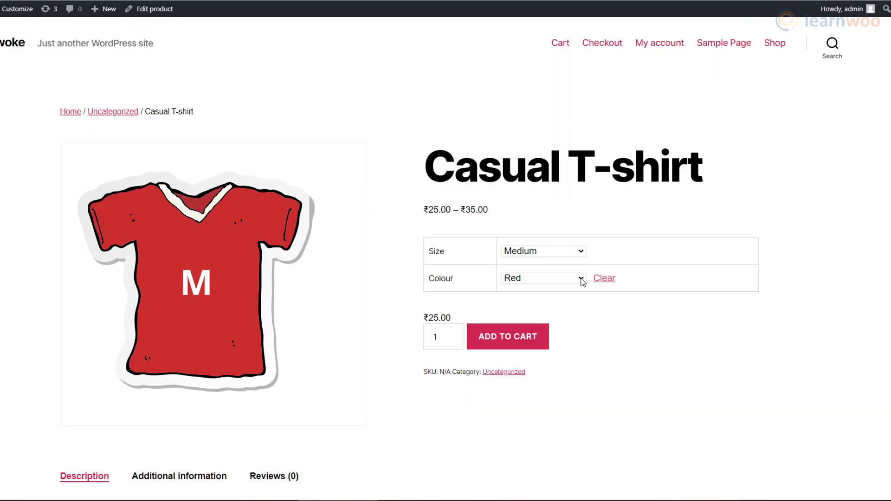
click(582, 280)
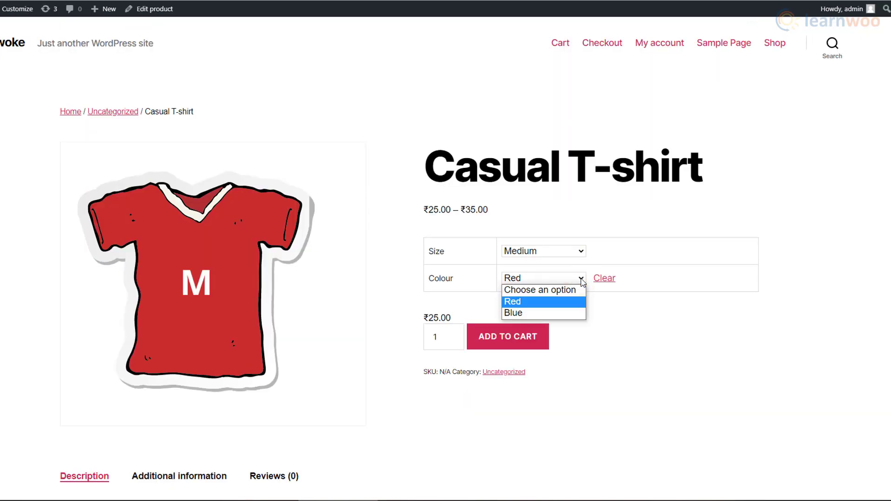
Confirm Red and Medium in the product page dropdowns, then start a new product.
click(582, 280)
click(580, 252)
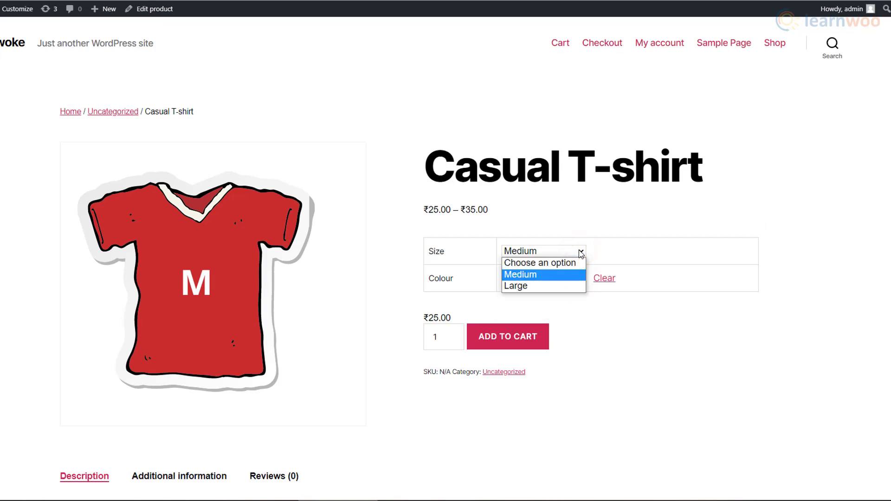
click(580, 252)
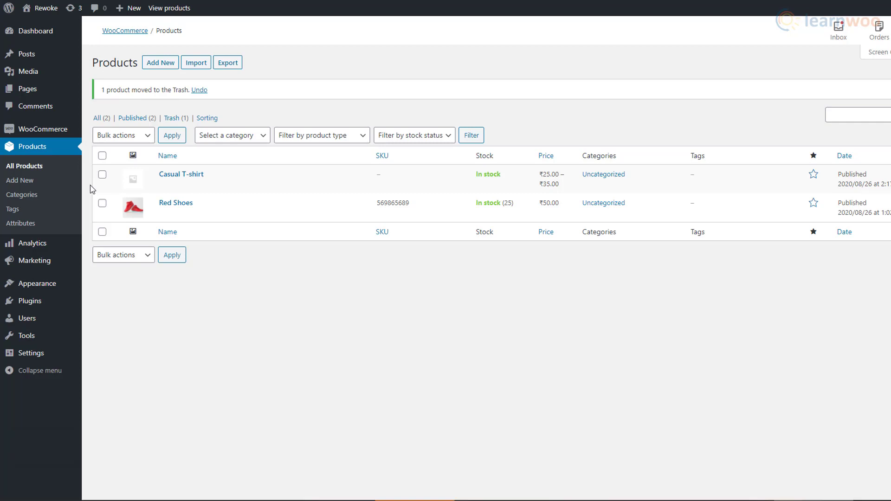
click(75, 182)
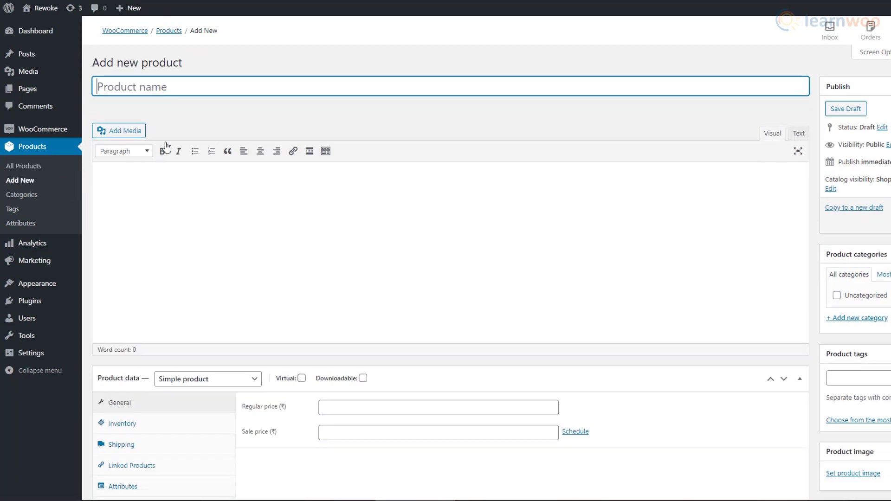
Name the new product Smartphone, make it a Grouped product and publish it.
text(Smartphone)
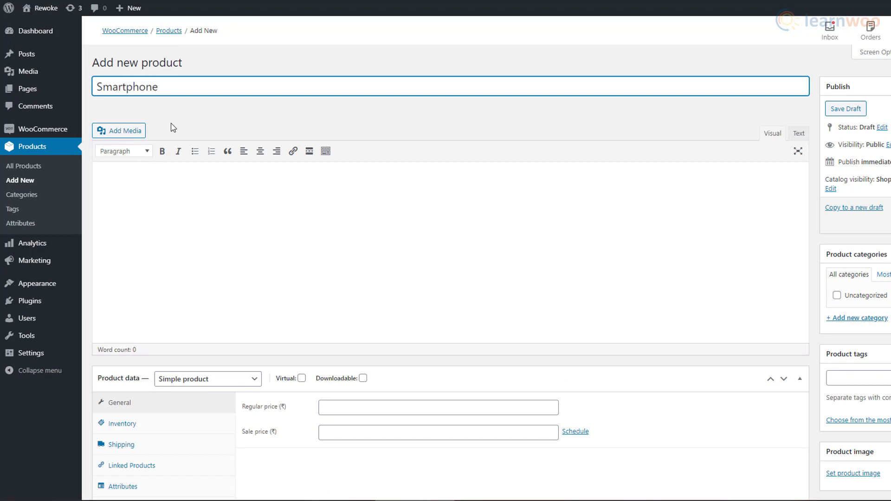
scroll(278, 329, down, 3)
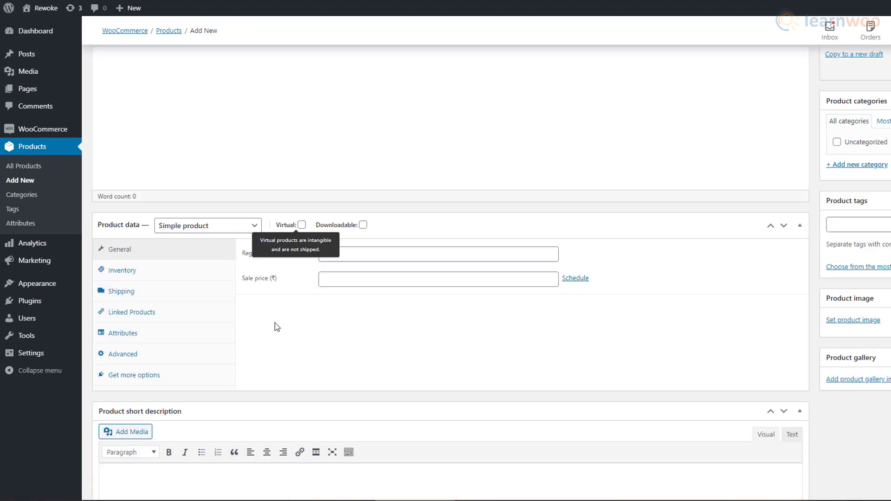
click(251, 228)
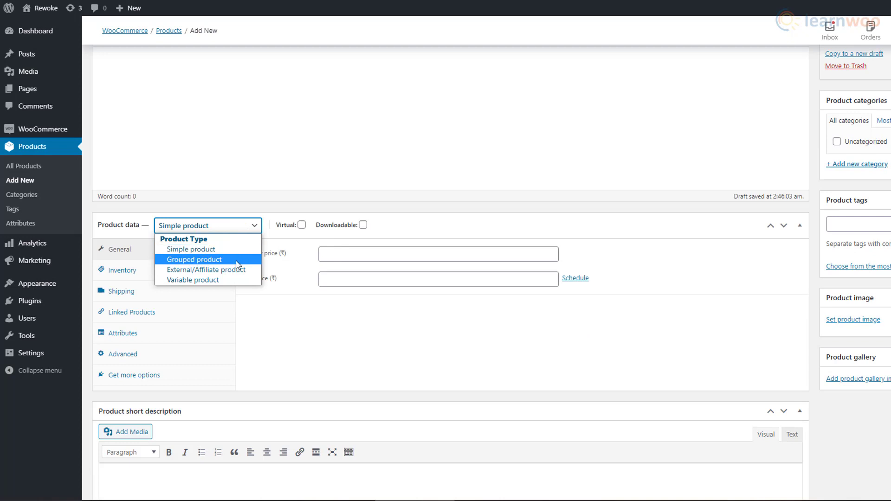
click(233, 258)
scroll(813, 335, up, 3)
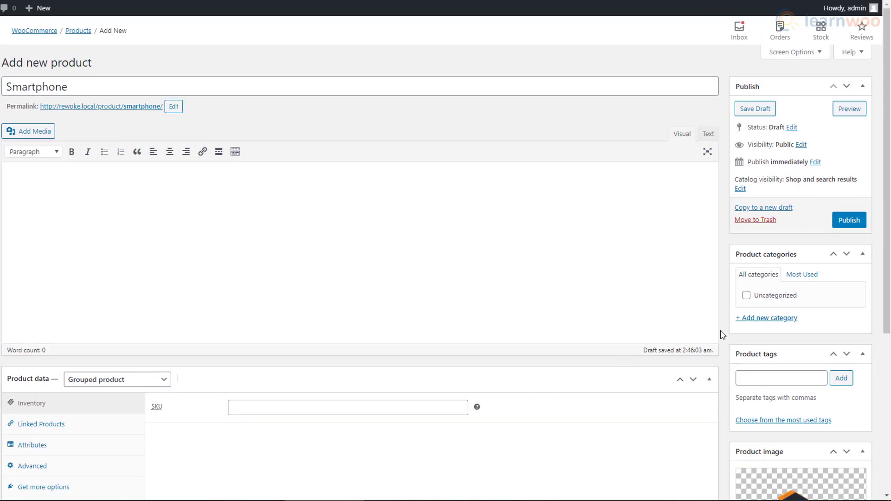
click(851, 221)
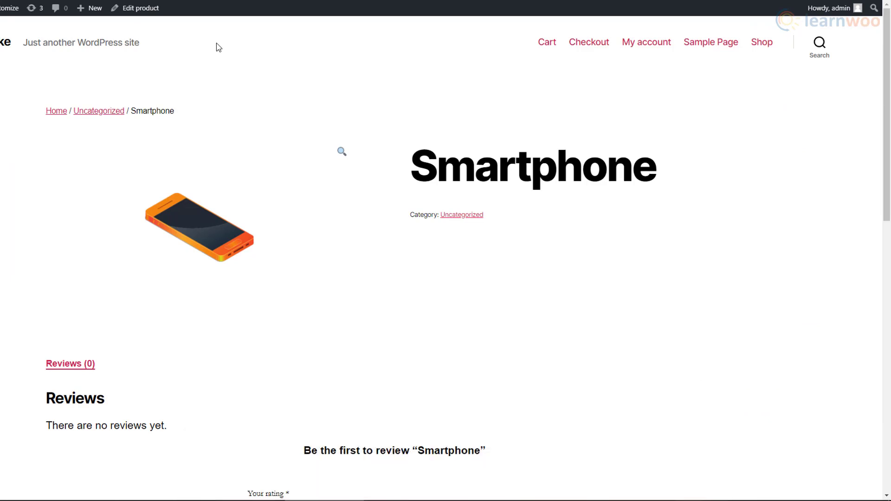
Publish a 6GB Ram product priced 799 with Hidden catalog visibility.
mouse_move(88, 10)
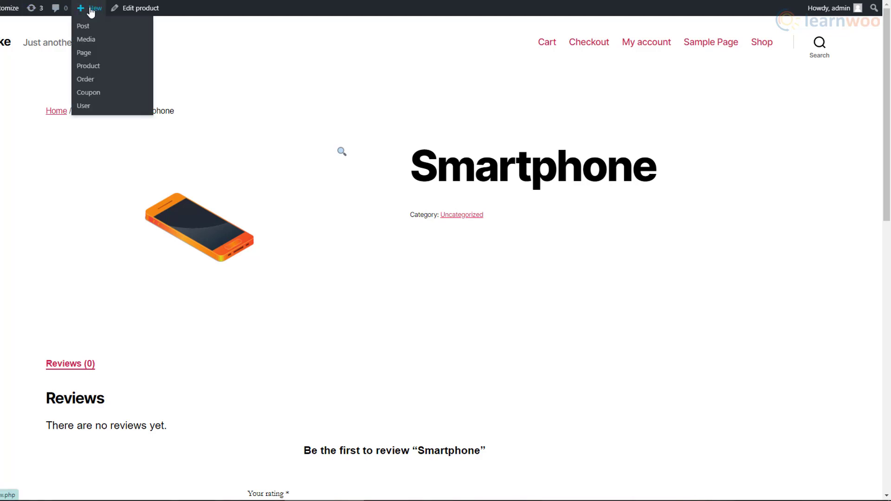
click(107, 68)
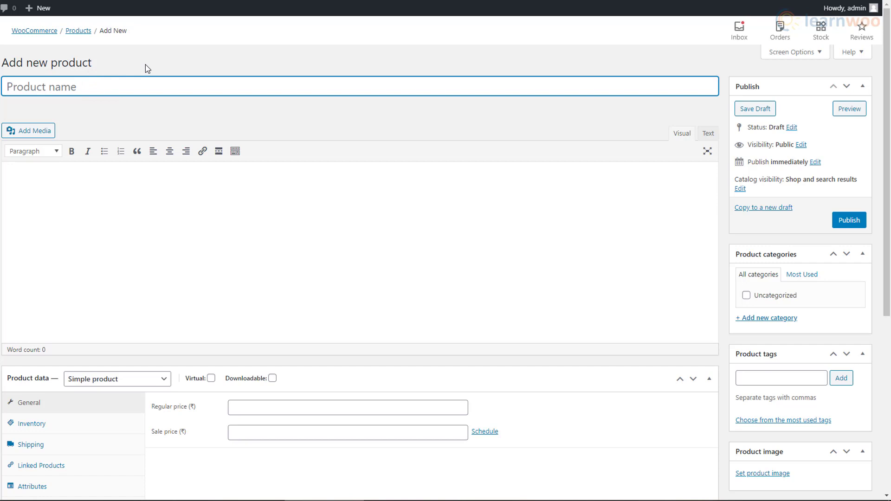
text(6GB Ram)
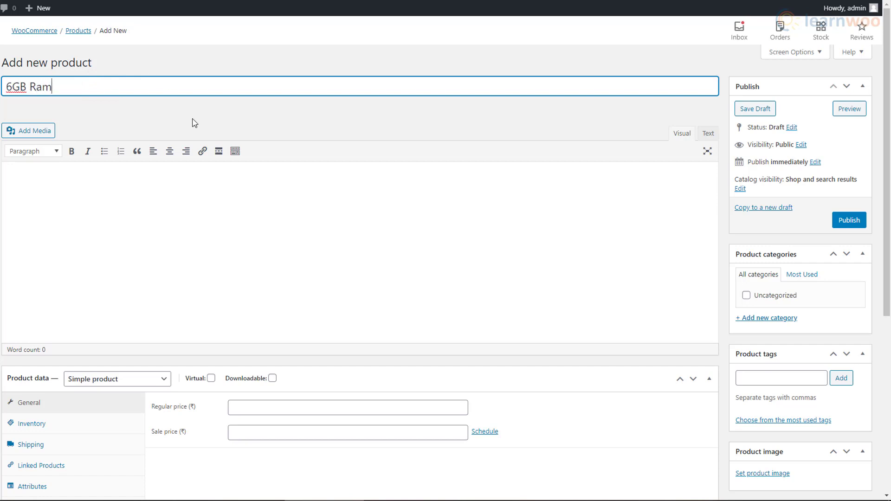
click(295, 410)
text(799)
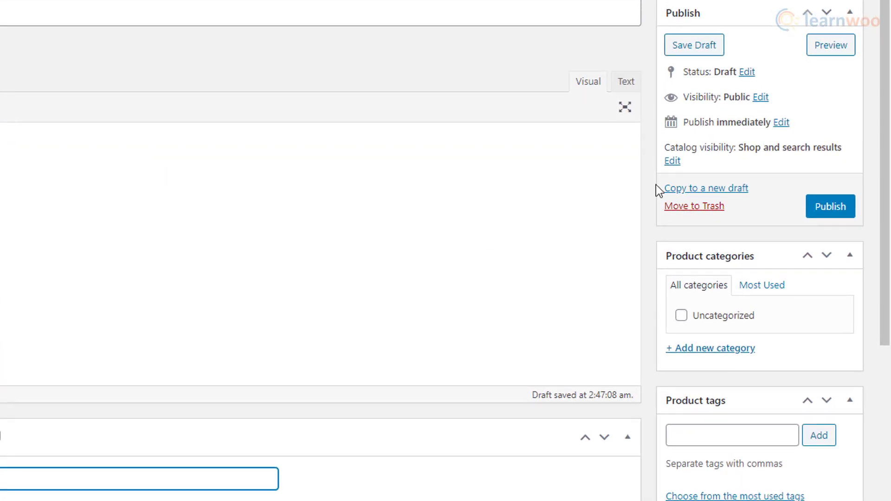
click(673, 164)
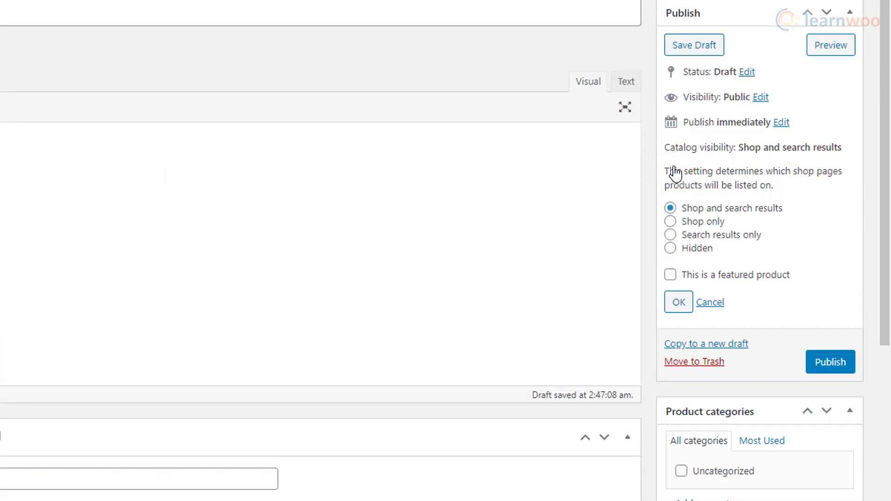
click(696, 250)
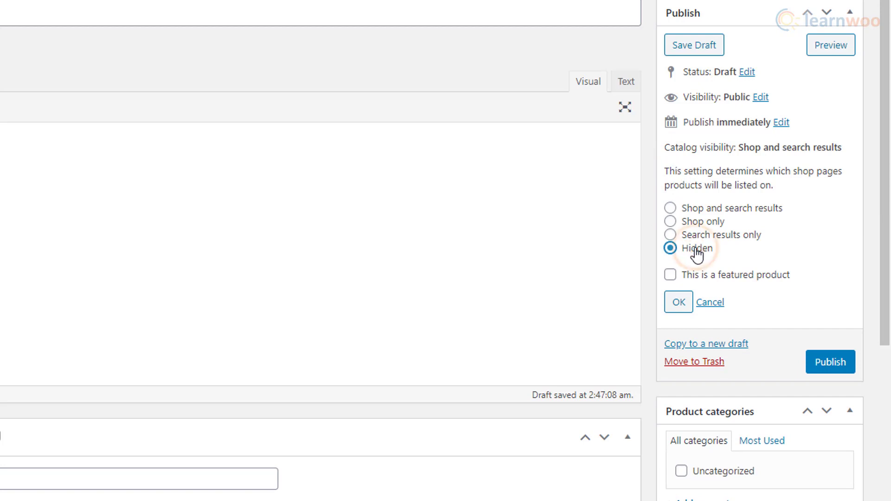
click(684, 308)
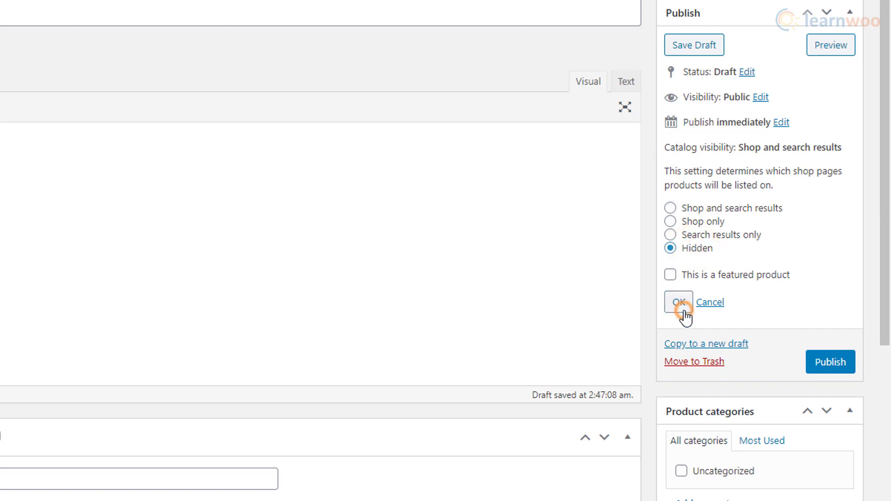
click(830, 195)
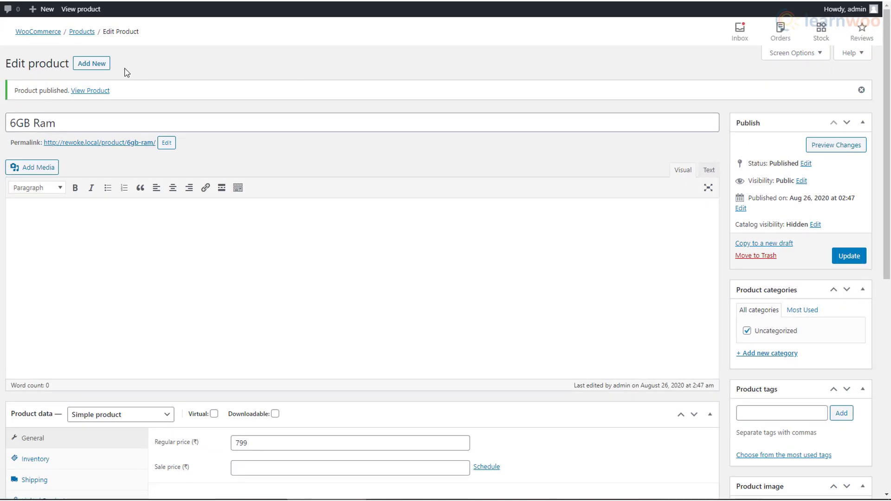
Publish an 8GB Ram product priced 999 with Hidden catalog visibility.
click(106, 65)
text(8GB Ram)
click(276, 415)
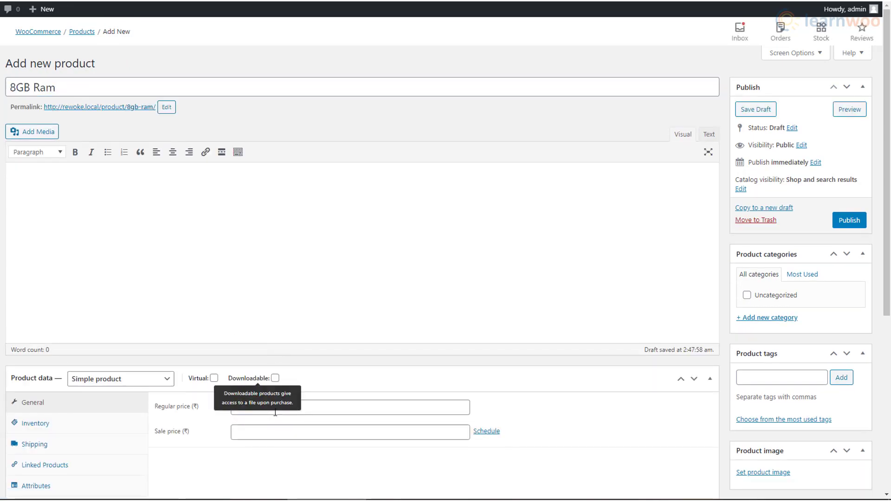
click(310, 407)
text(999)
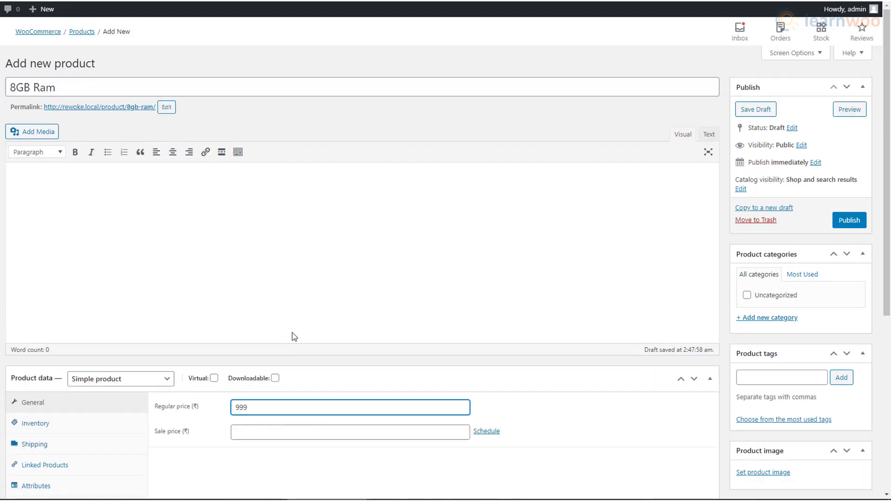
click(741, 189)
click(740, 249)
click(744, 285)
click(855, 216)
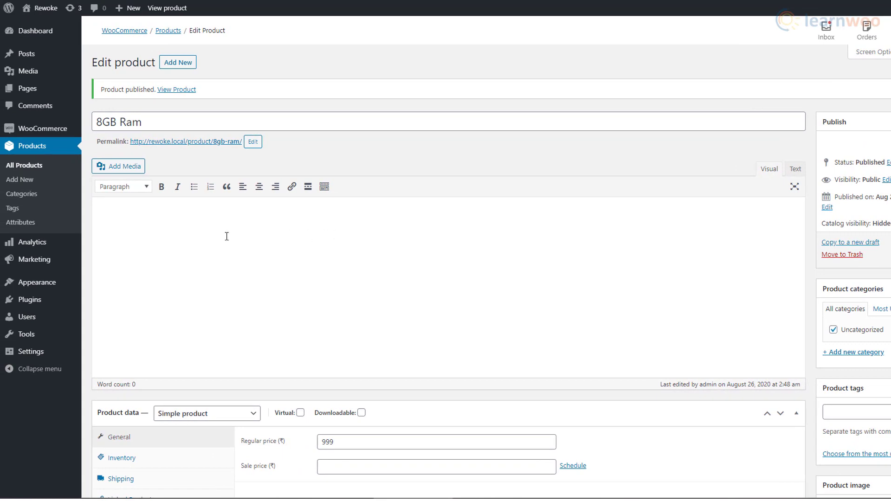
click(42, 169)
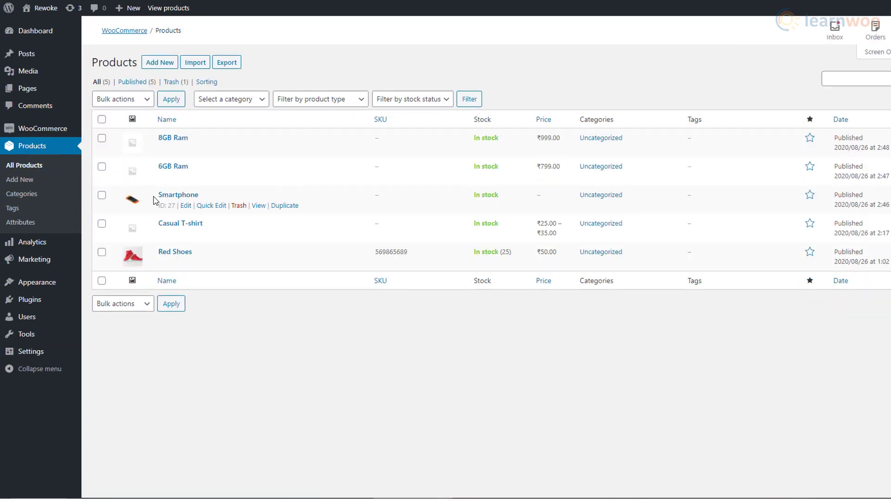
Group 6GB Ram and 8GB Ram under Smartphone, then add one 6GB Ram to the cart.
click(186, 208)
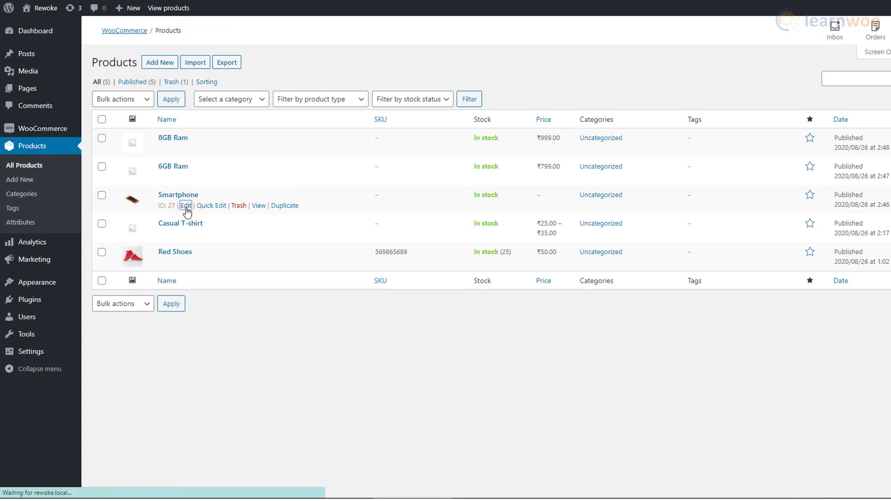
scroll(255, 251, down, 5)
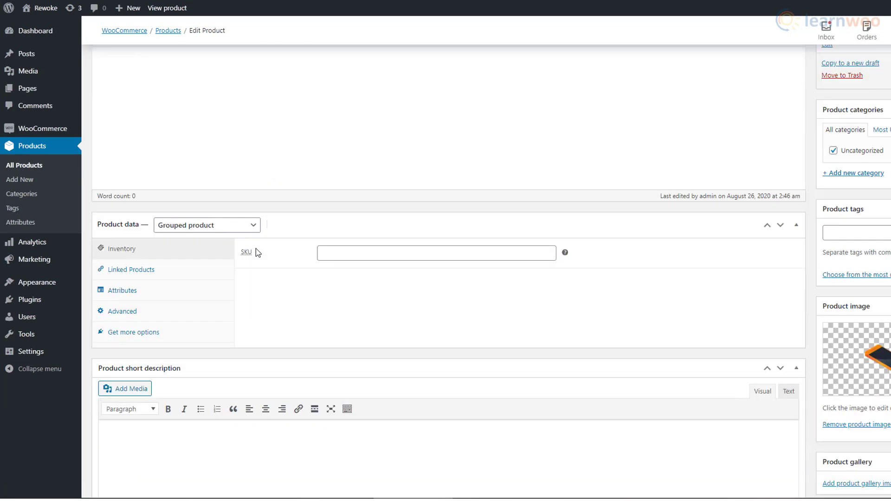
click(227, 274)
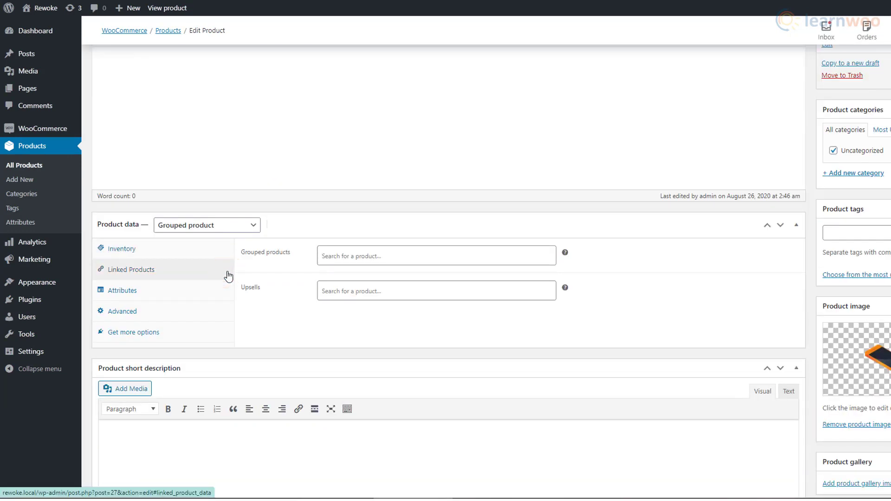
click(352, 258)
text(6gb)
click(354, 273)
click(396, 257)
text(8gb)
click(390, 279)
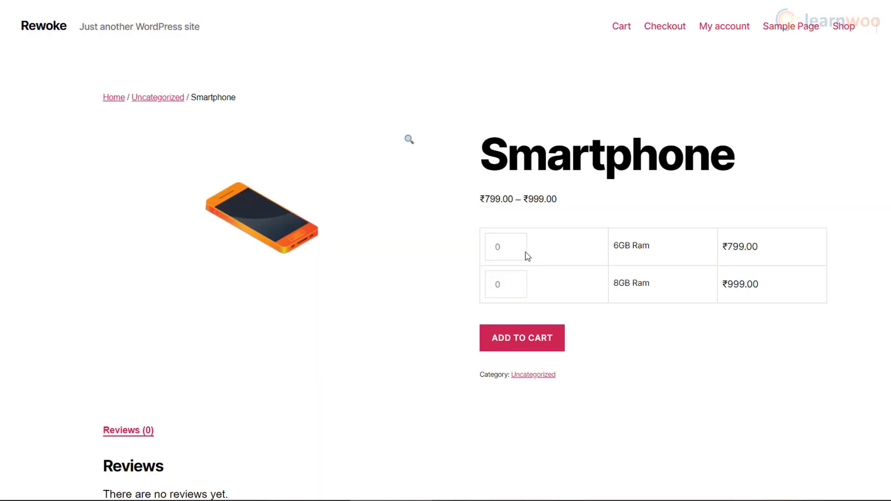
click(514, 245)
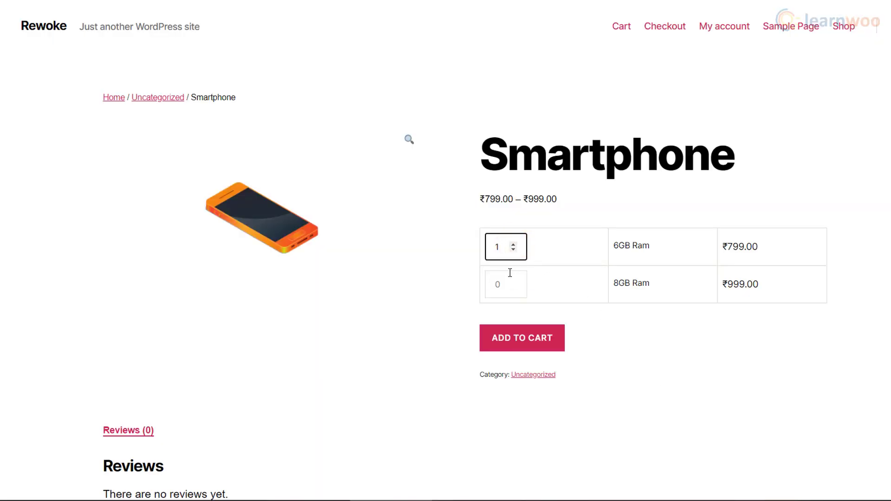
click(515, 351)
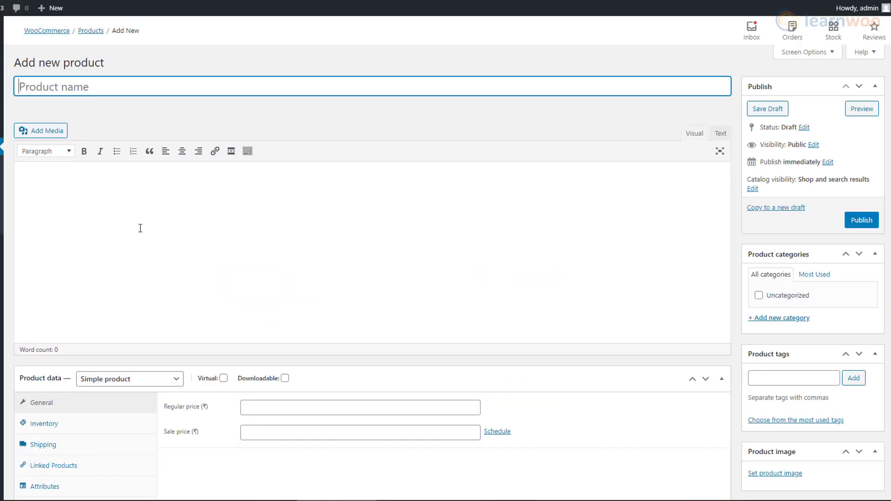
Make an External/Affiliate product named Laptop with the Amazon URL and 'Shop now' button text.
scroll(139, 230, down, 4)
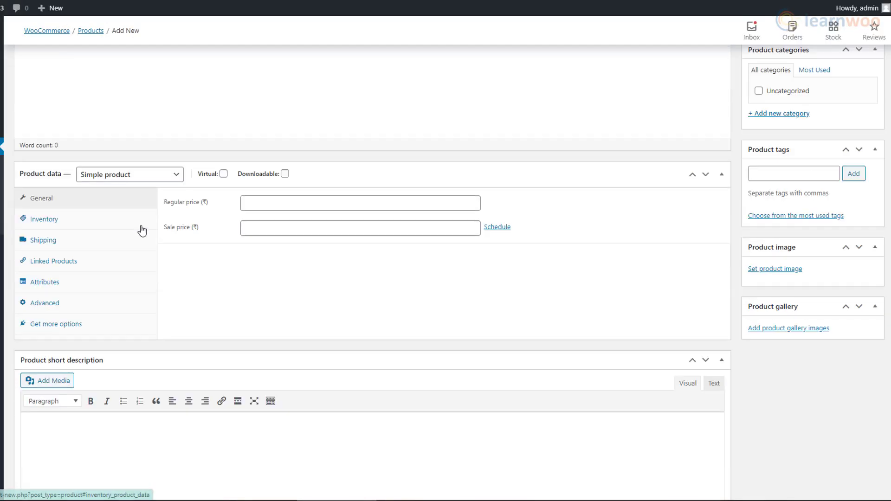
click(169, 178)
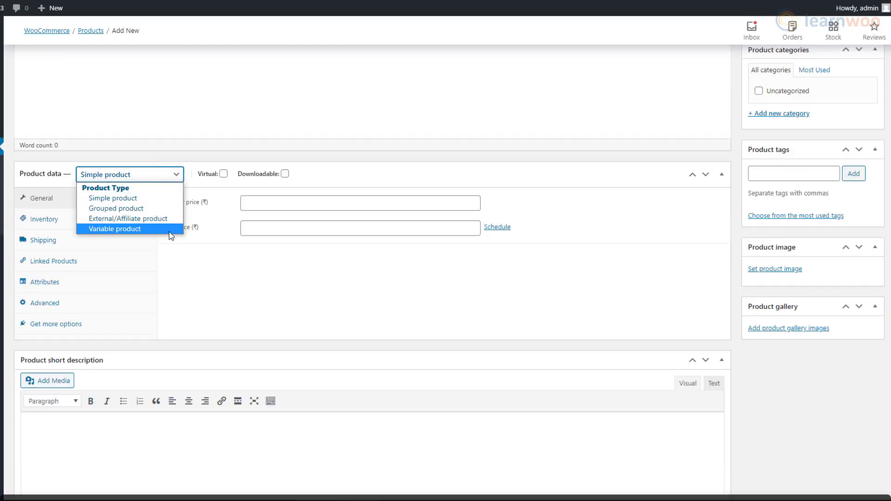
click(167, 218)
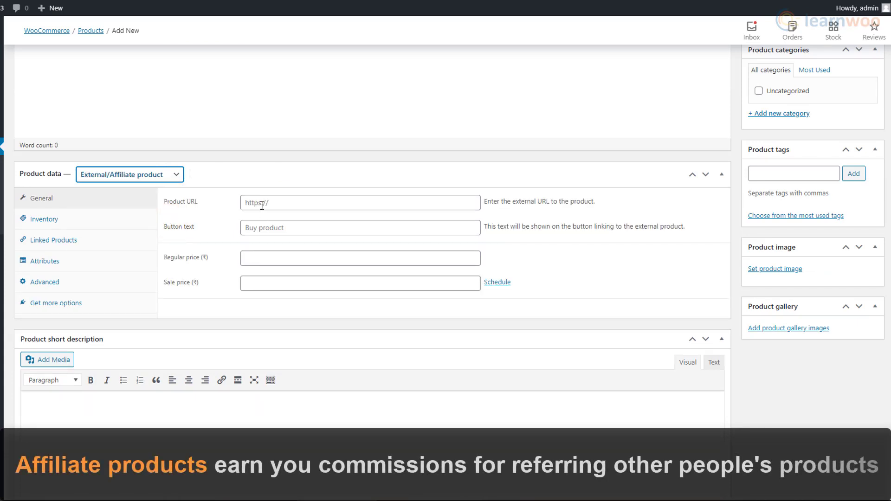
scroll(262, 206, up, 5)
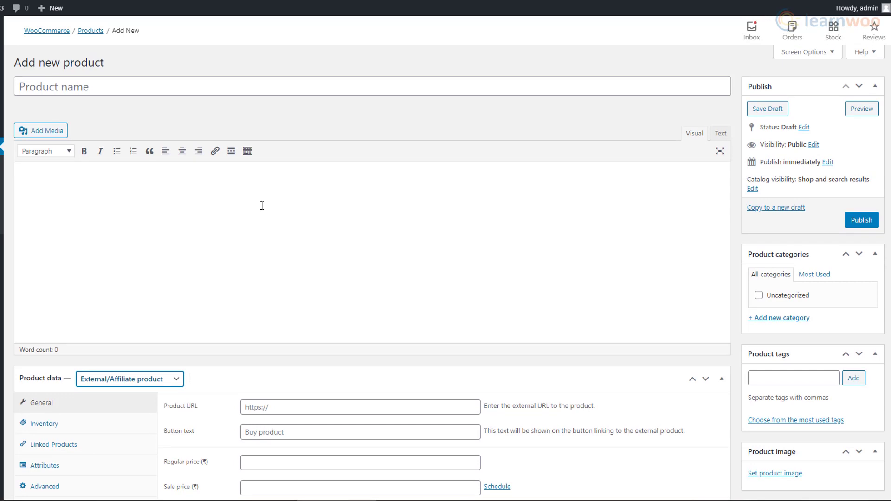
click(75, 91)
text(Laptop)
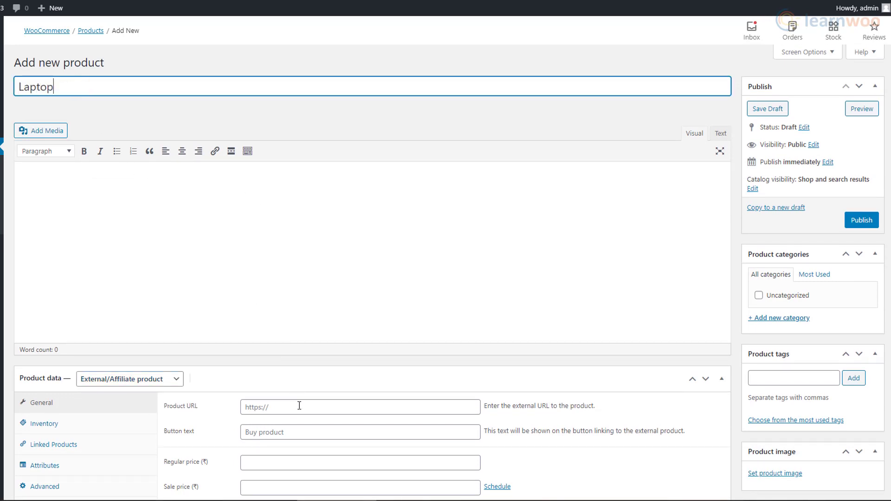
click(300, 407)
key(ctrl+v)
click(301, 432)
text(S)
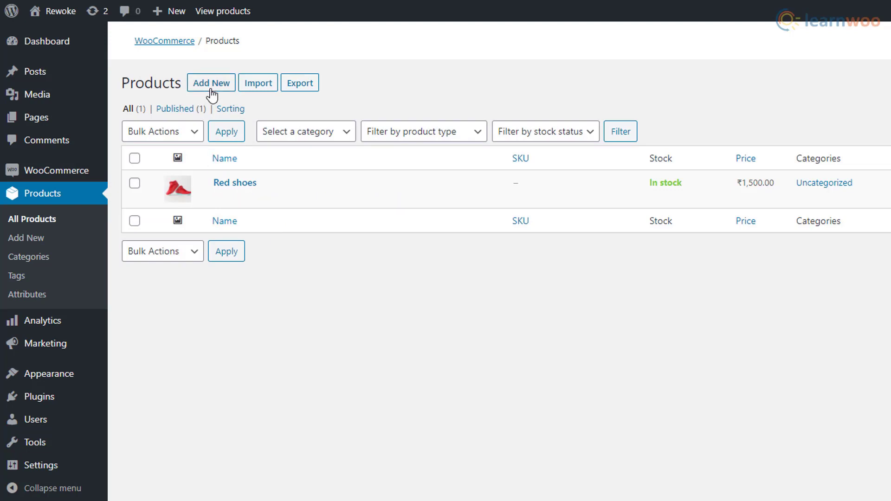
Import products from dummy-data (1).csv using the default column mapping.
click(257, 92)
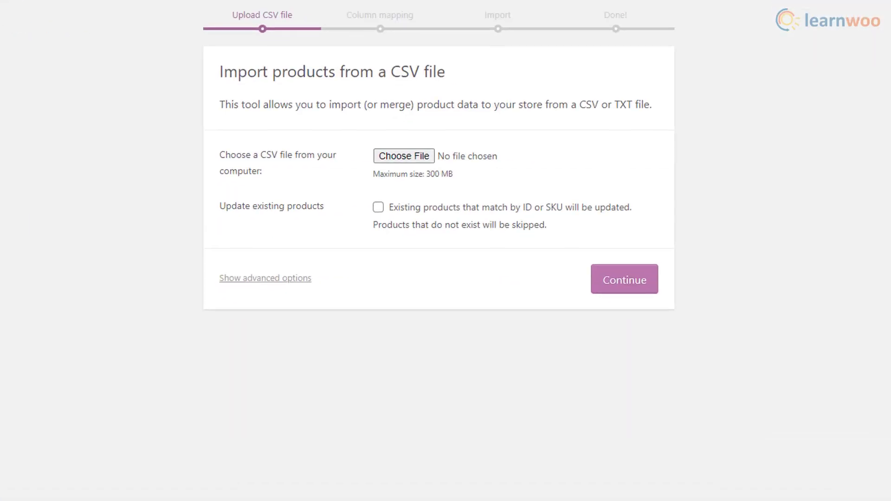
click(402, 156)
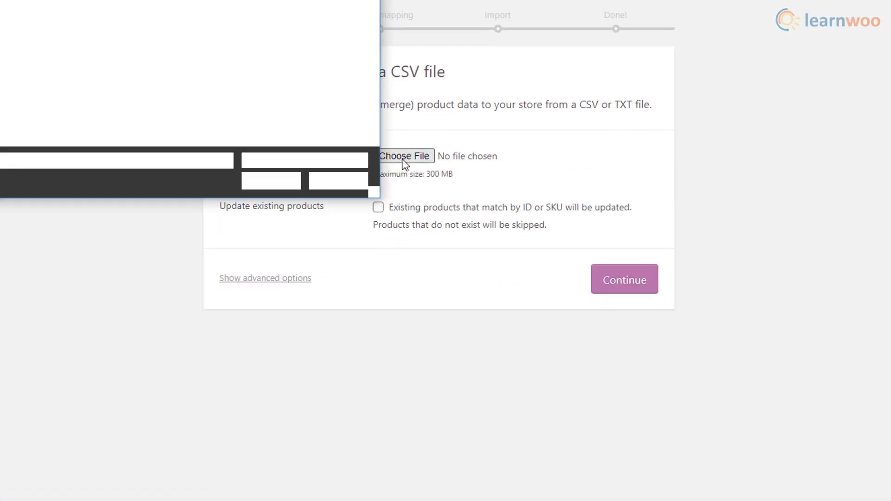
scroll(115, 63, up, 3)
scroll(115, 61, up, 2)
click(182, 111)
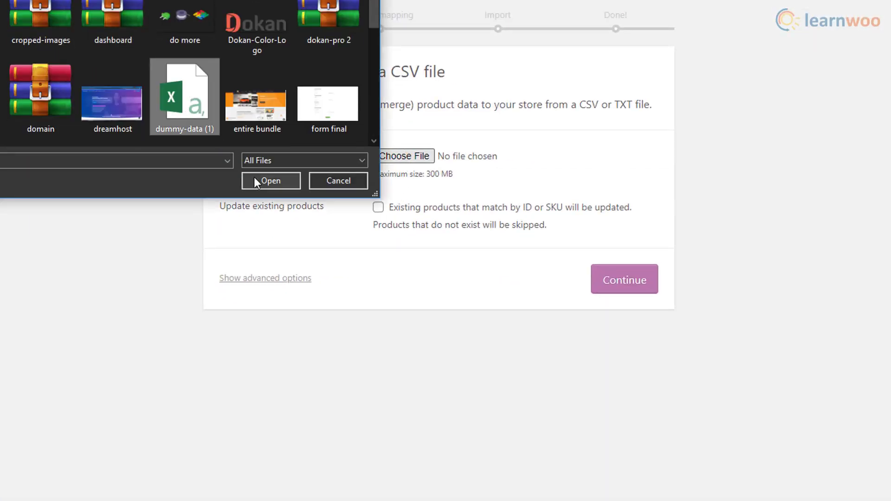
click(260, 181)
click(606, 283)
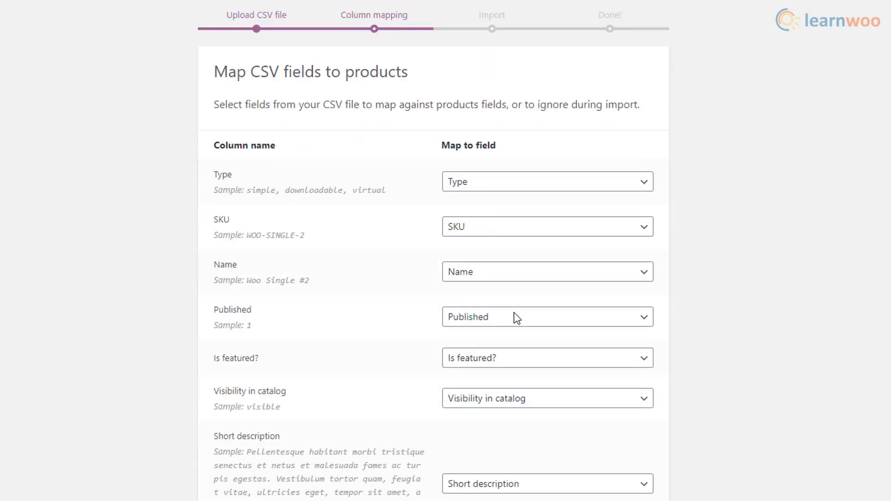
scroll(514, 312, down, 20)
scroll(513, 313, down, 15)
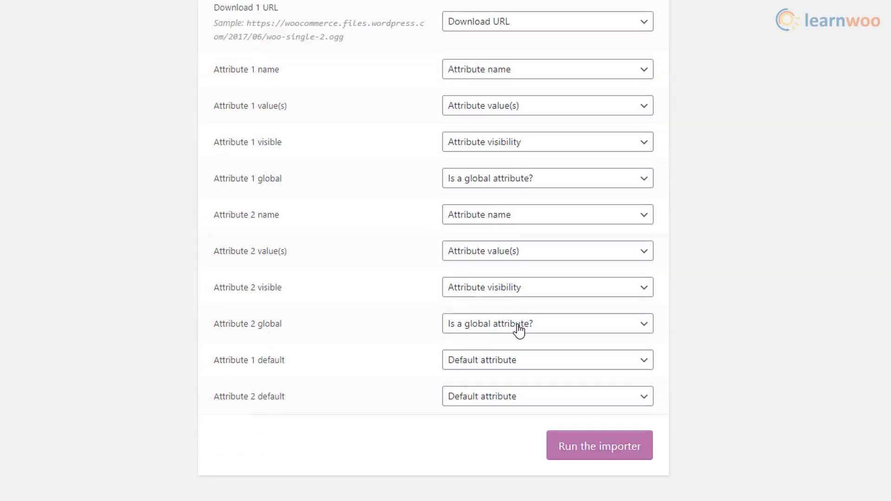
click(573, 456)
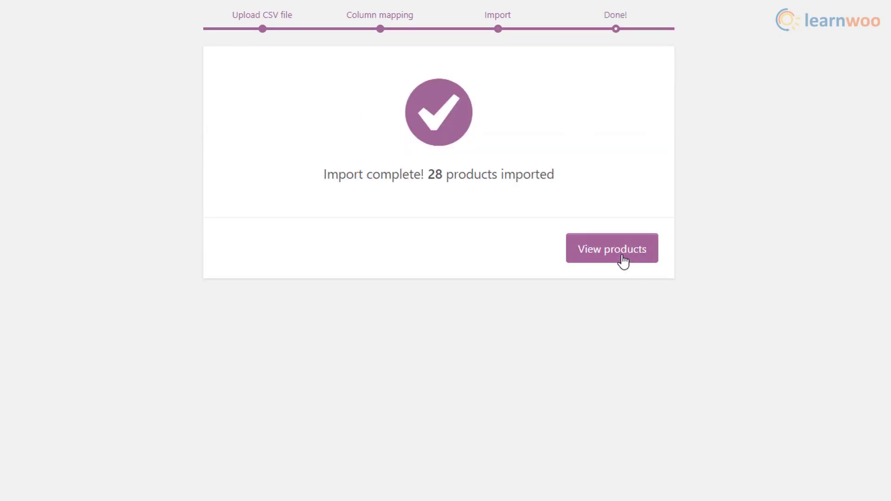
Browse the imported products, then scroll through the storefront's Shop page.
click(607, 271)
scroll(582, 283, down, 3)
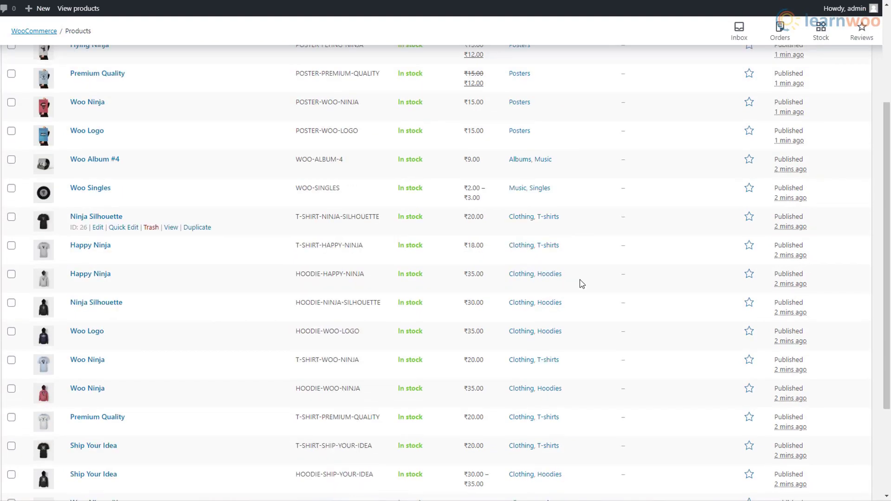
scroll(582, 283, down, 3)
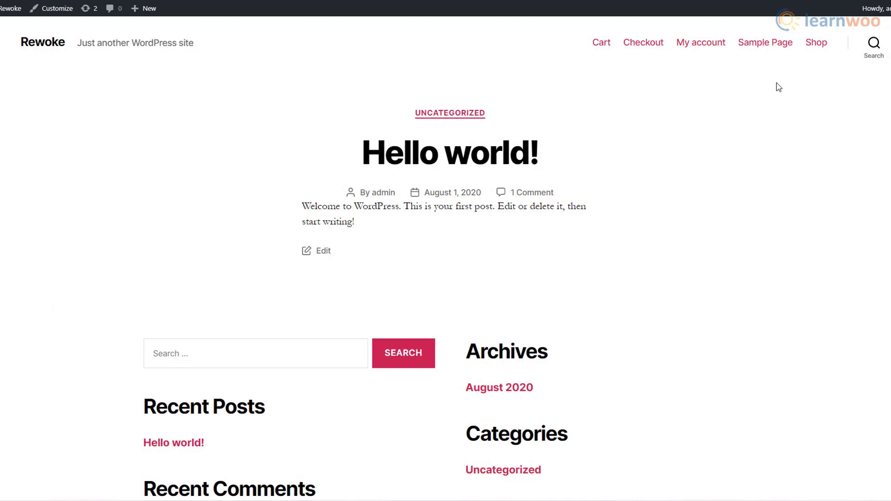
click(817, 48)
scroll(827, 230, down, 9)
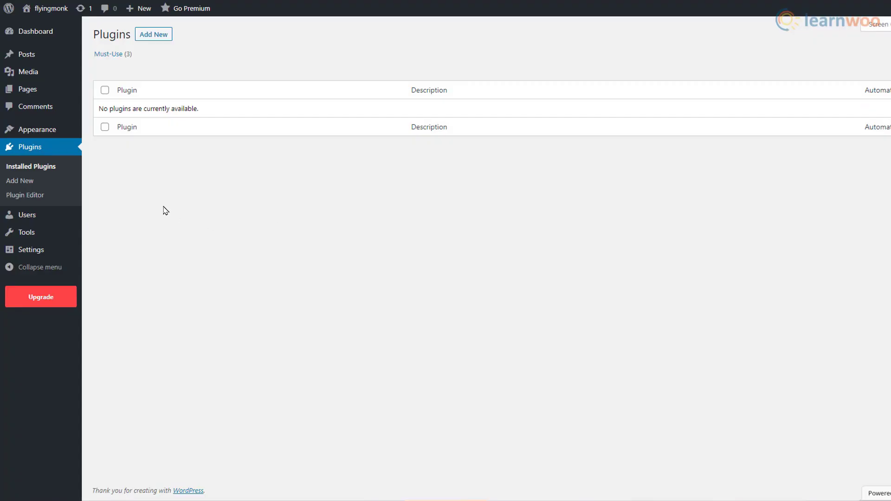
mouse_move(54, 96)
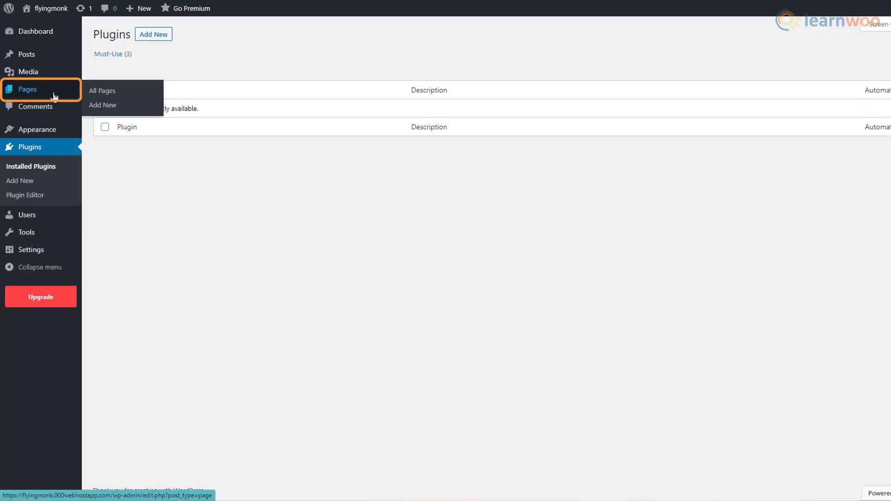
Create a page titled Test Page with an intro line and 'This is a fresh paragraph.'.
click(135, 107)
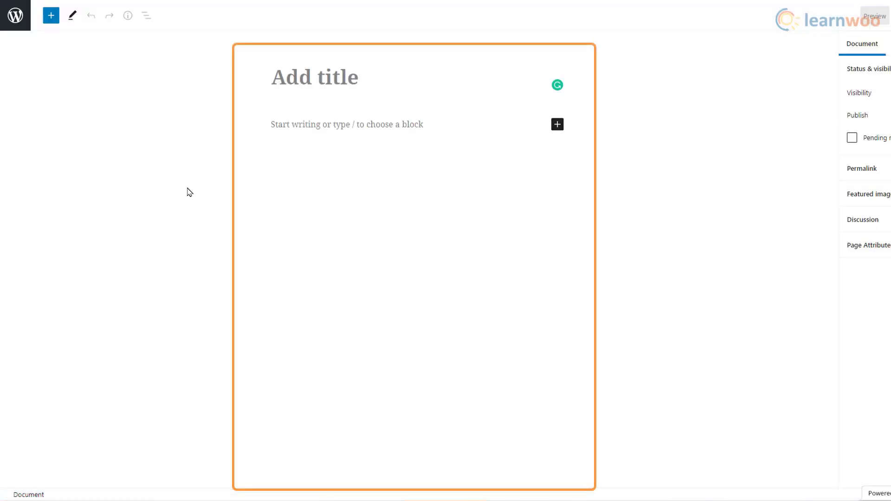
text(Test)
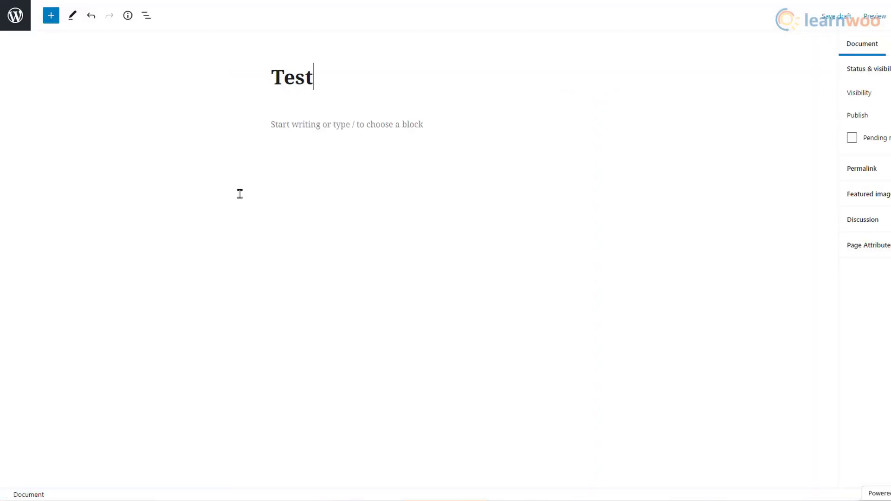
text( Page)
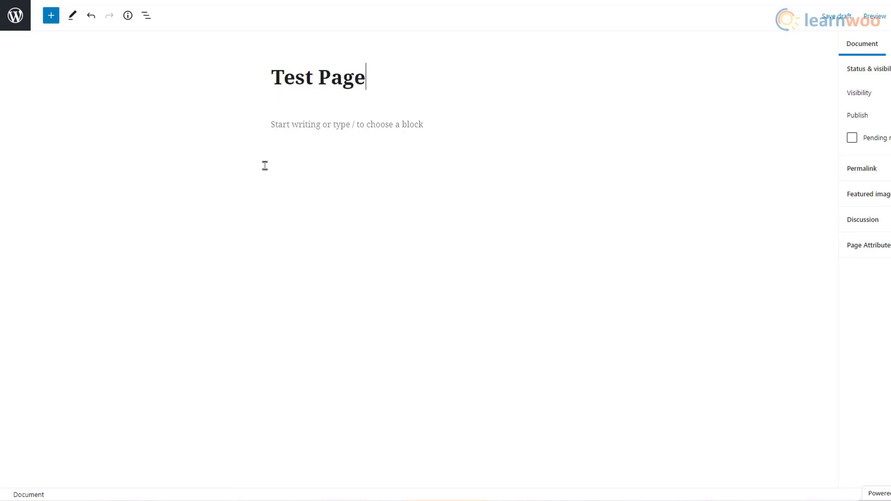
click(287, 125)
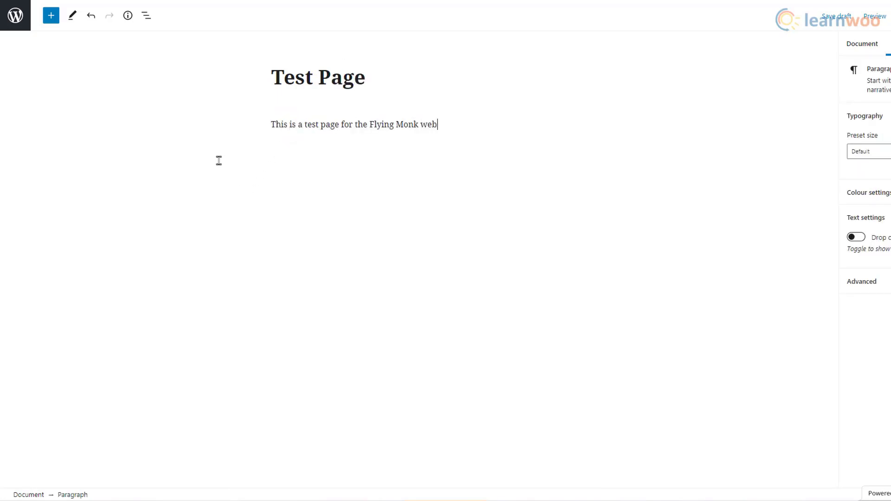
key(Return)
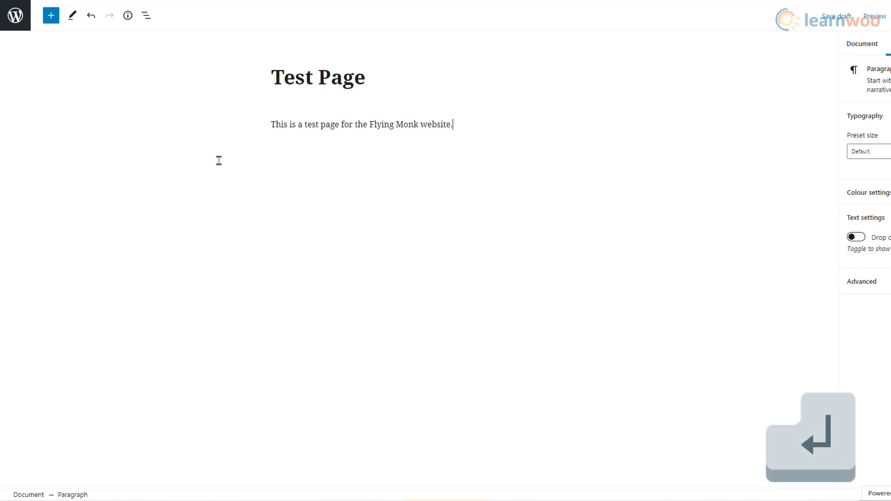
text(This is a fresh parag)
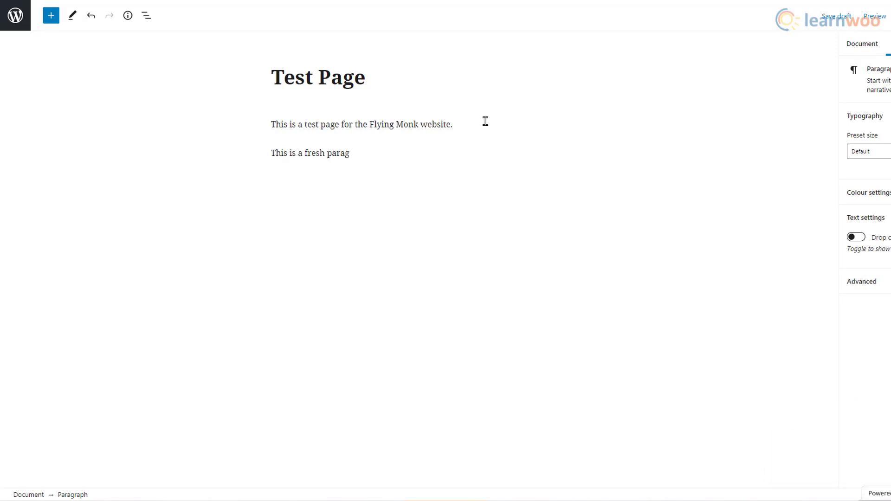
text(raph.)
key(Return)
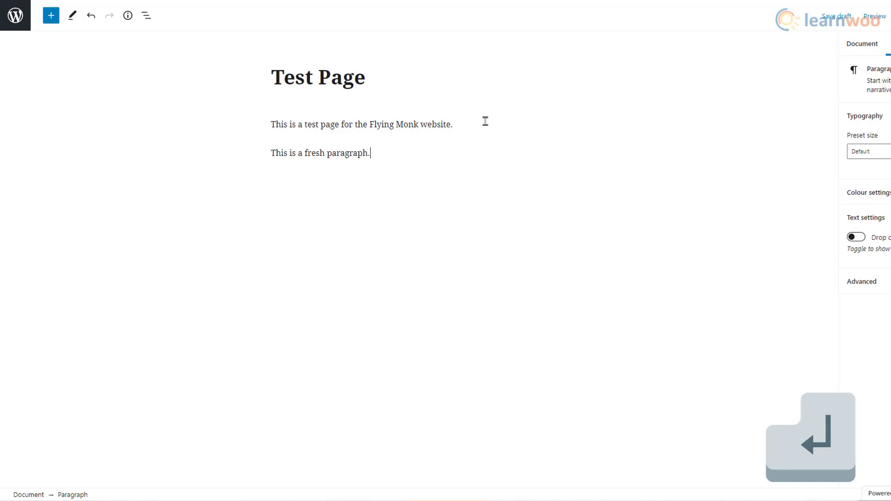
Insert an image block holding the uploaded theAdventuresOfSubFinch image into Test Page.
click(558, 186)
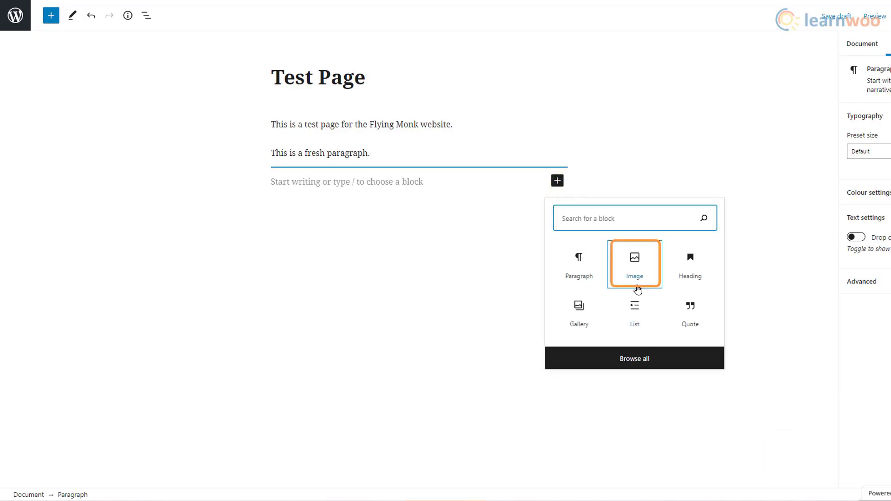
click(637, 269)
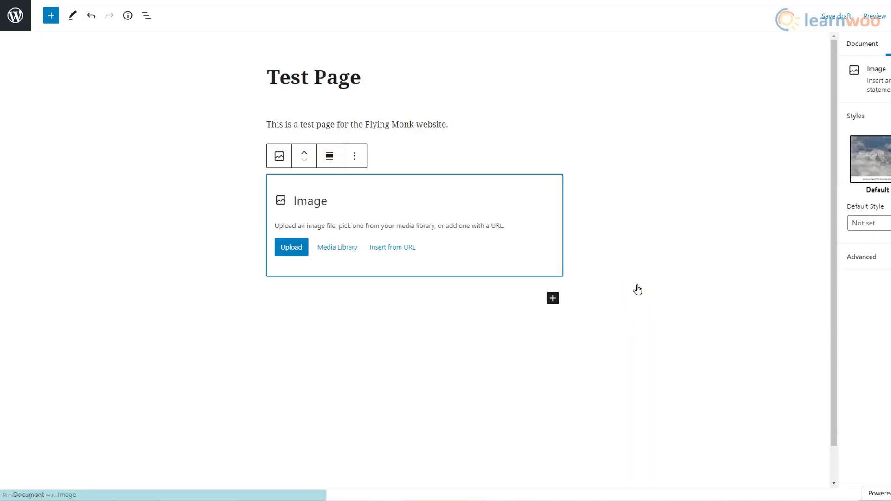
click(303, 259)
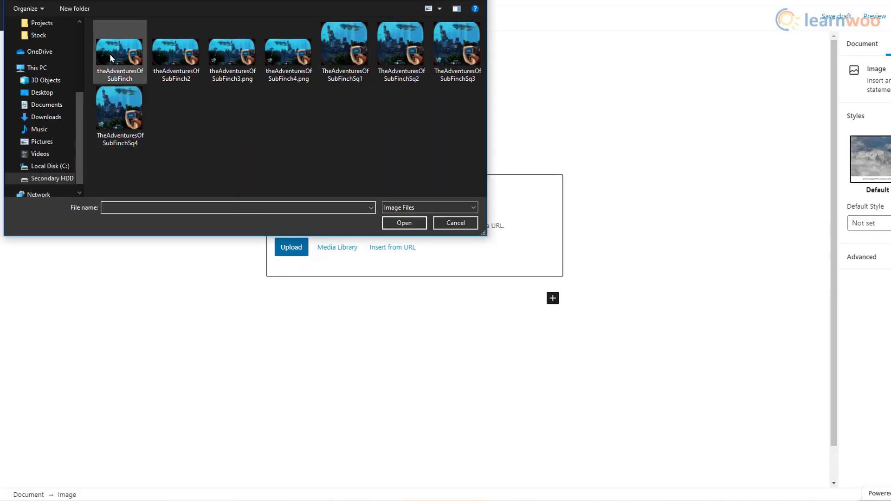
click(111, 58)
click(403, 224)
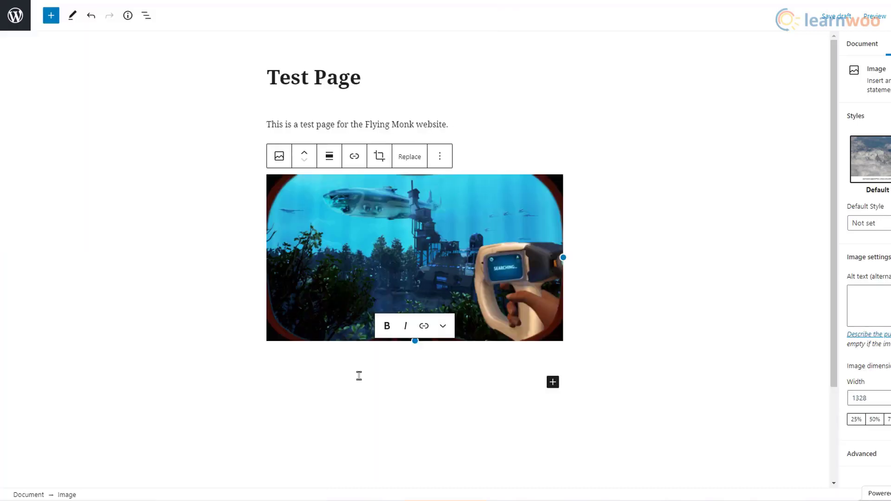
click(553, 383)
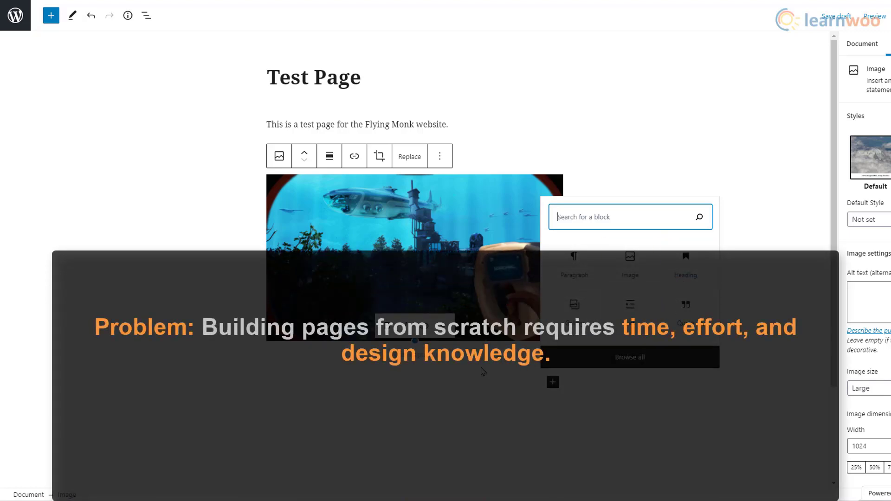
click(436, 379)
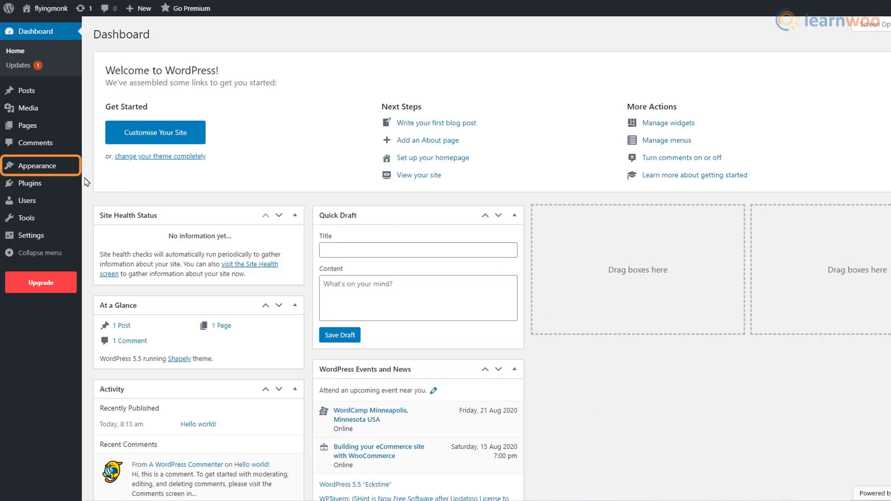
Find the Astra theme in the theme directory, then install and activate it.
mouse_move(74, 169)
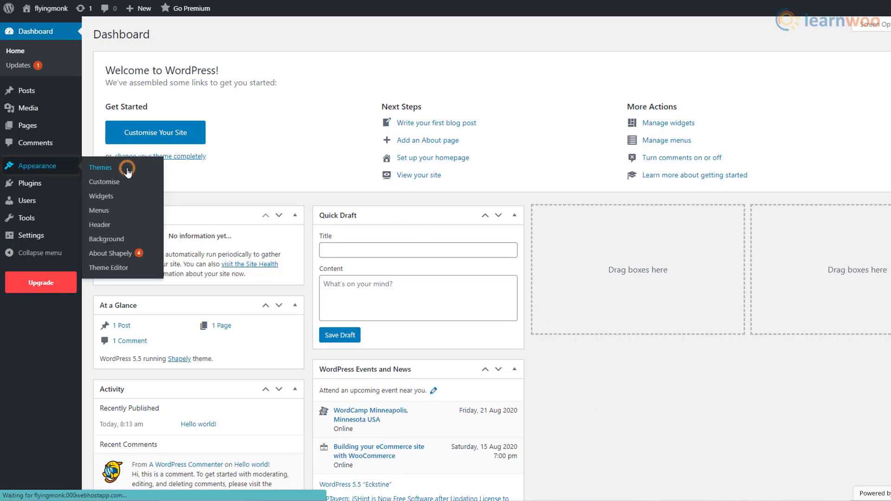
click(128, 173)
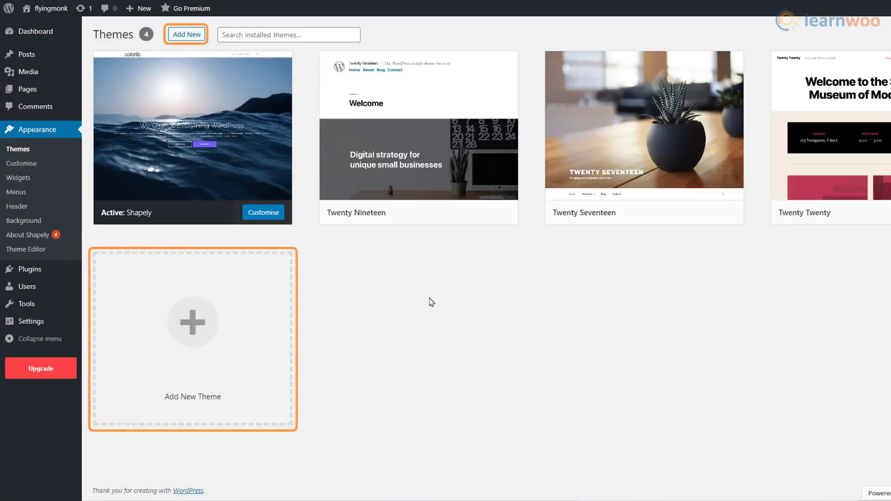
click(251, 336)
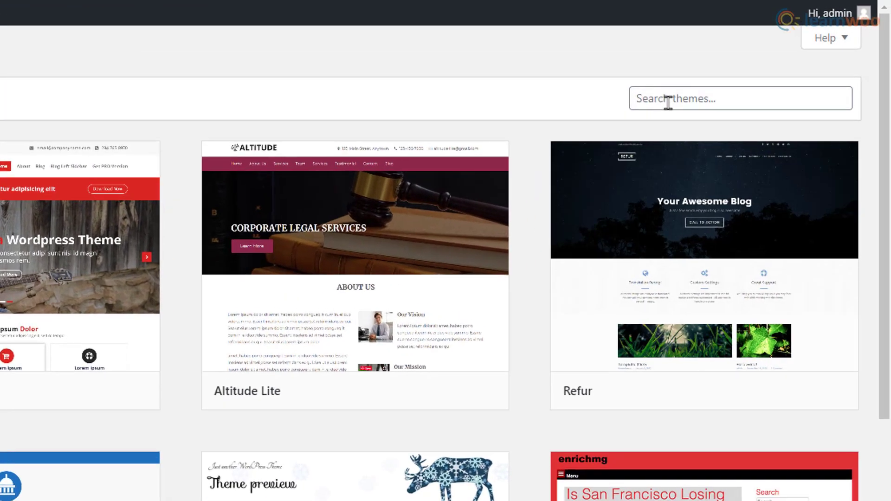
click(703, 92)
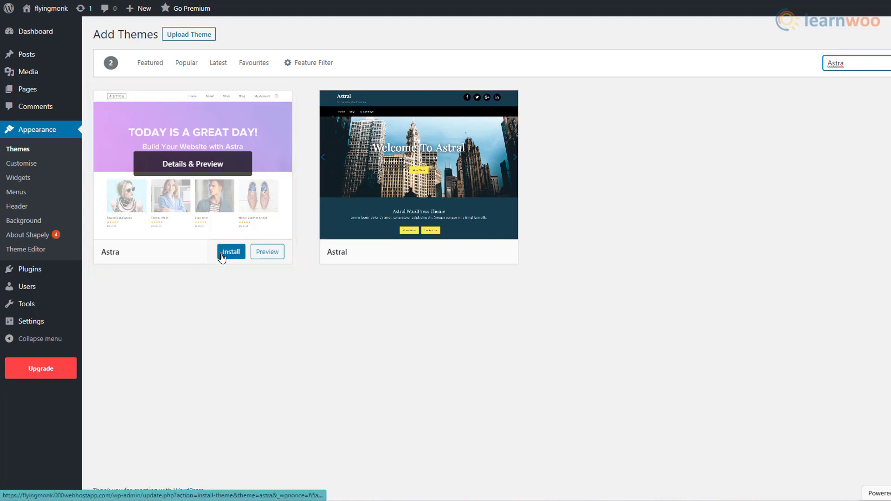
click(221, 255)
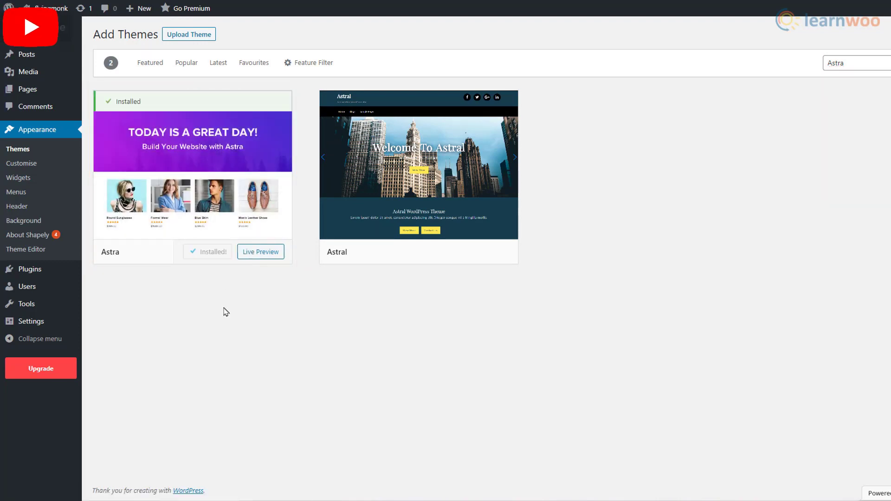
click(215, 254)
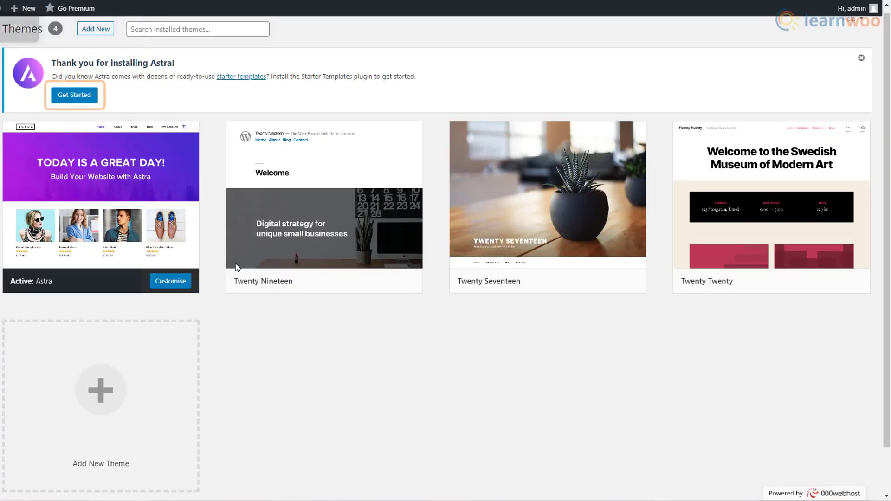
Launch Astra's starter templates with Elementor as the page builder and browse the library.
click(89, 99)
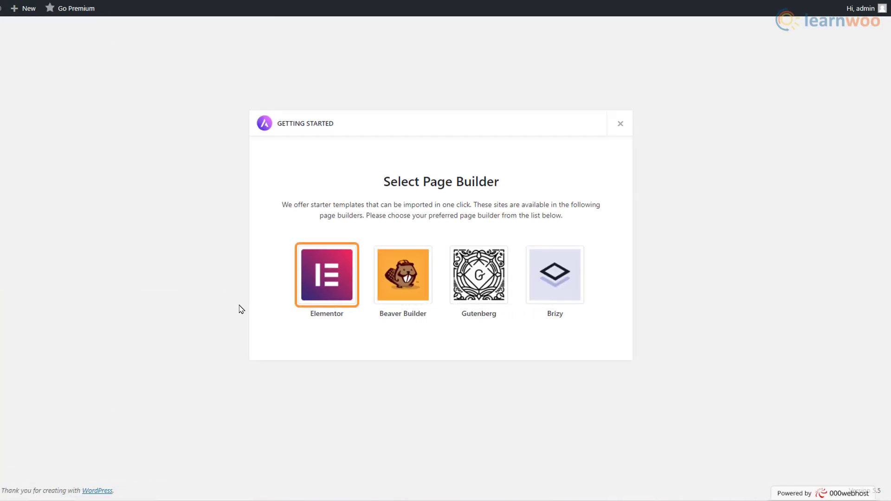
click(320, 297)
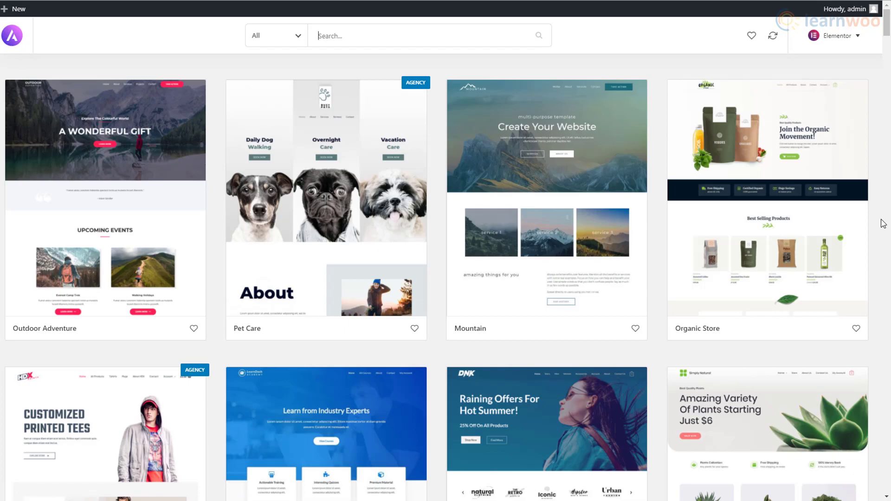
scroll(884, 223, down, 20)
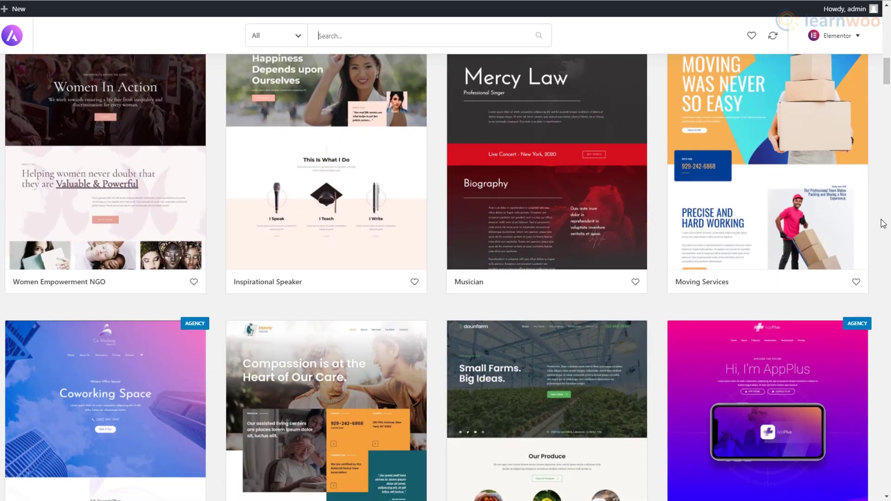
scroll(883, 223, down, 20)
scroll(883, 223, down, 20)
scroll(883, 224, down, 5)
scroll(882, 222, up, 20)
scroll(878, 221, up, 10)
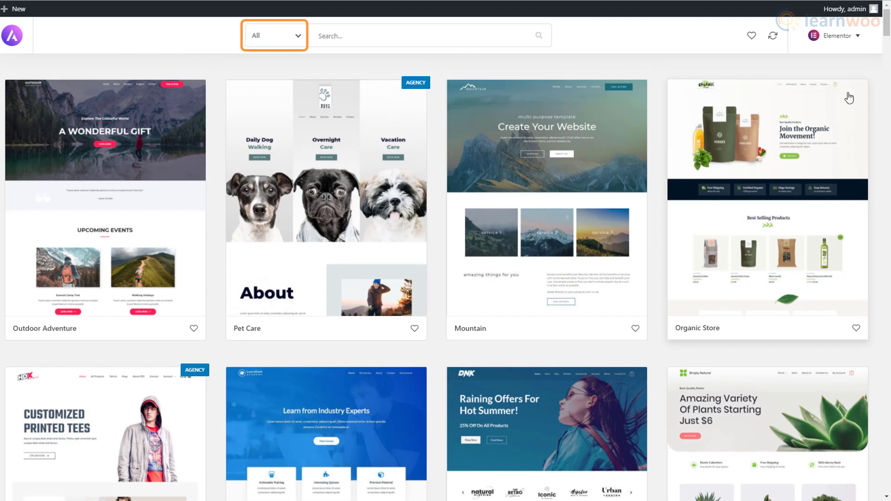
Filter the templates to eCommerce and open the Brandstore template's details.
click(303, 41)
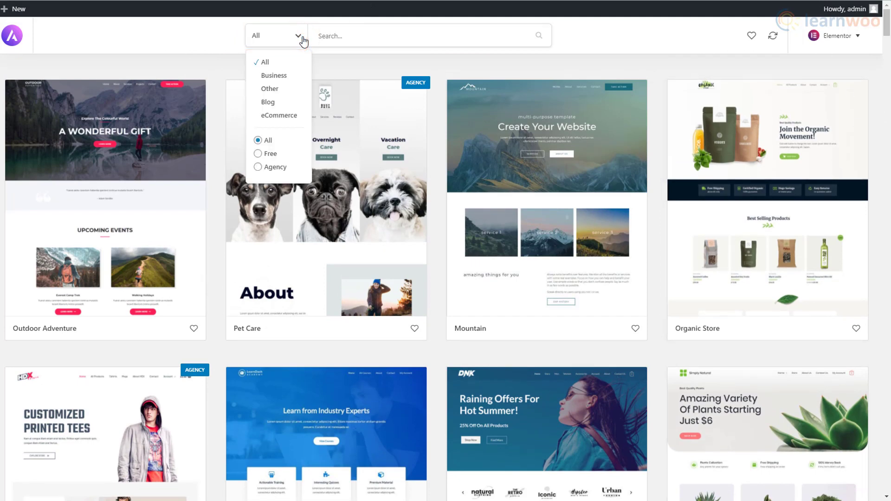
click(278, 116)
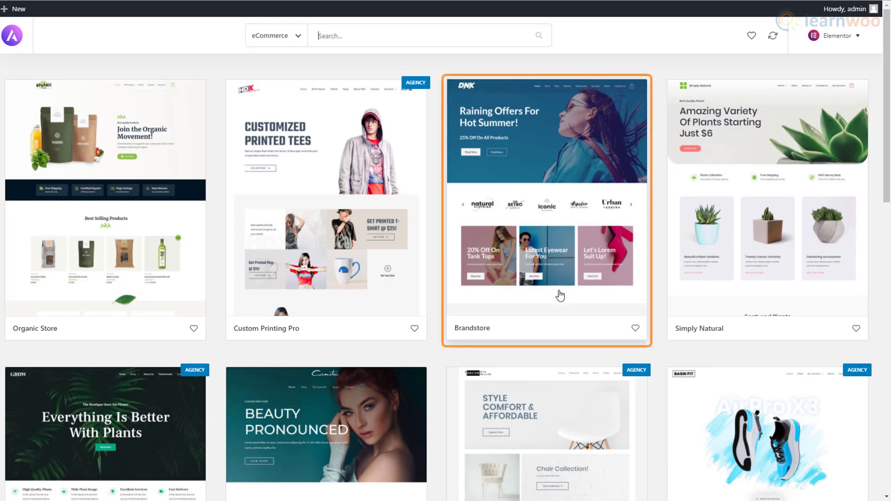
click(560, 295)
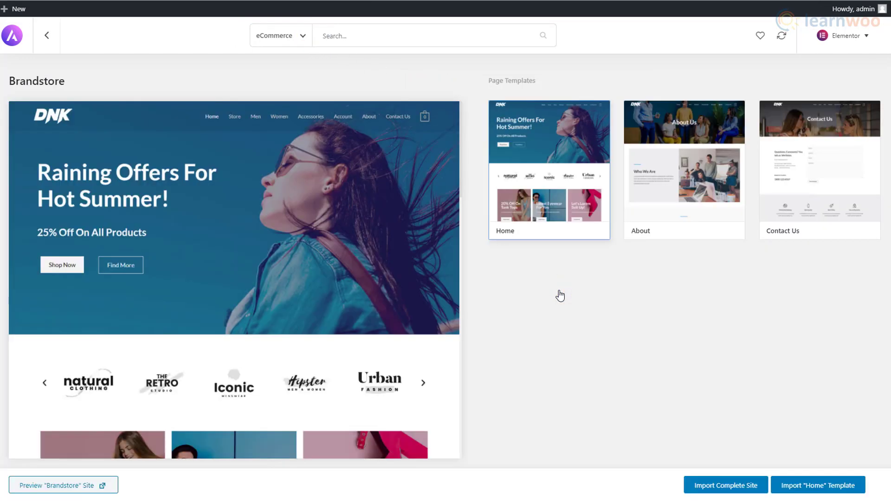
Import the complete Brandstore site with default options and view the live result.
click(722, 491)
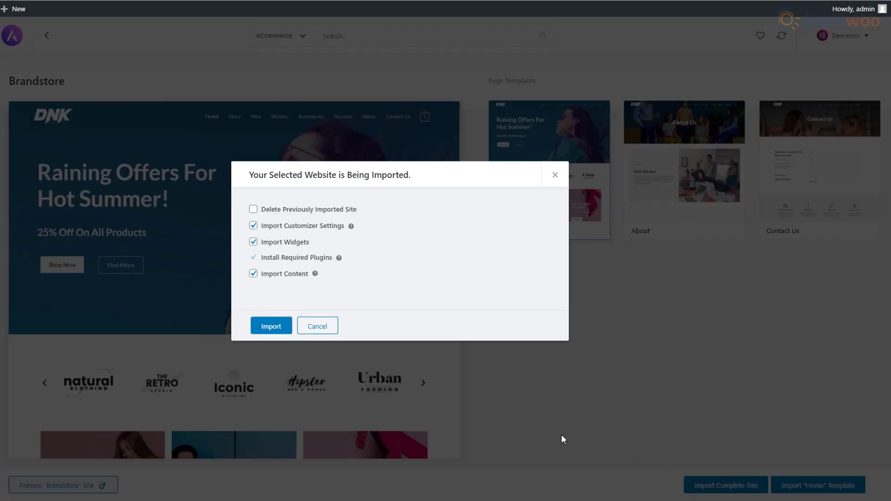
click(274, 330)
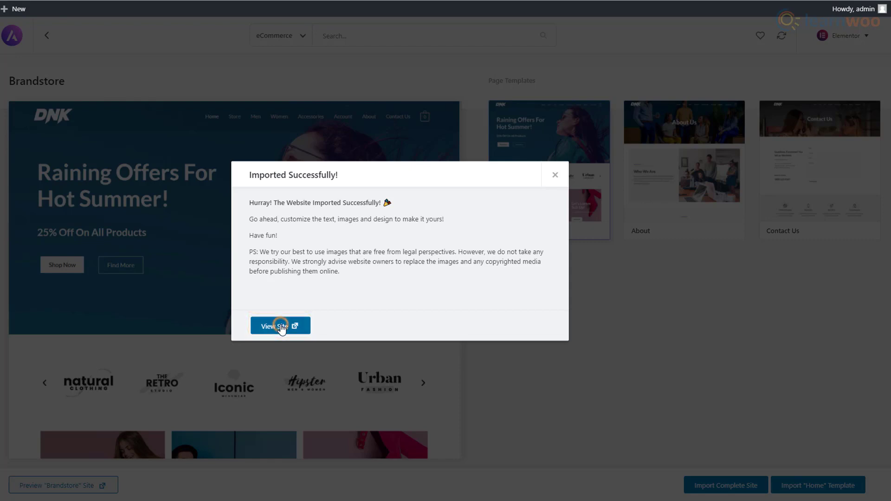
click(281, 327)
Scroll through the imported DNK homepage to review its products and banners.
scroll(445, 251, down, 9)
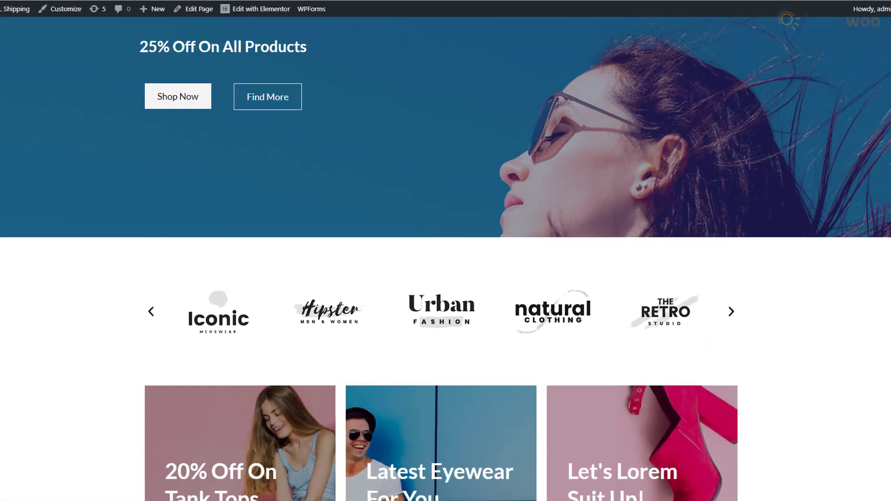
scroll(445, 251, down, 12)
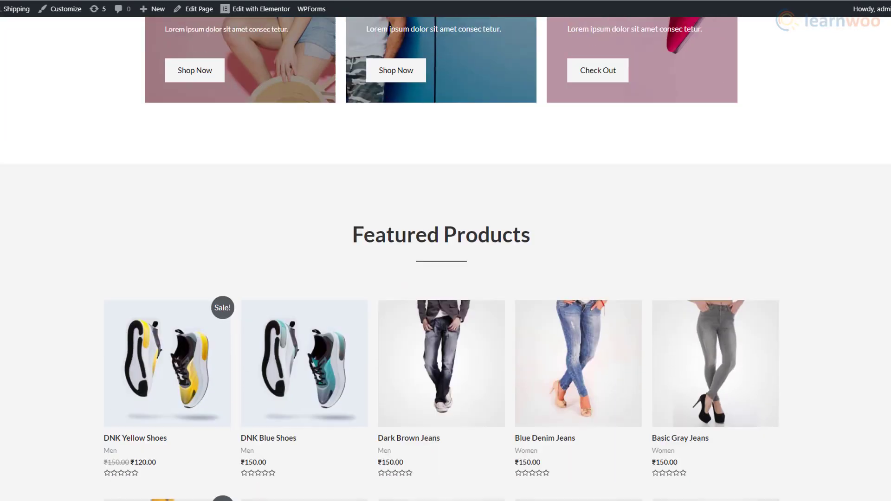
scroll(446, 250, down, 12)
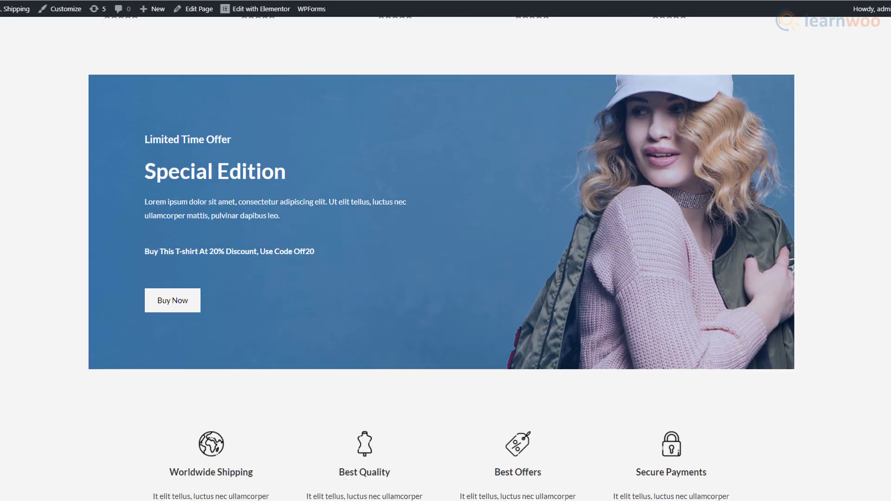
scroll(446, 250, down, 2)
scroll(446, 251, up, 15)
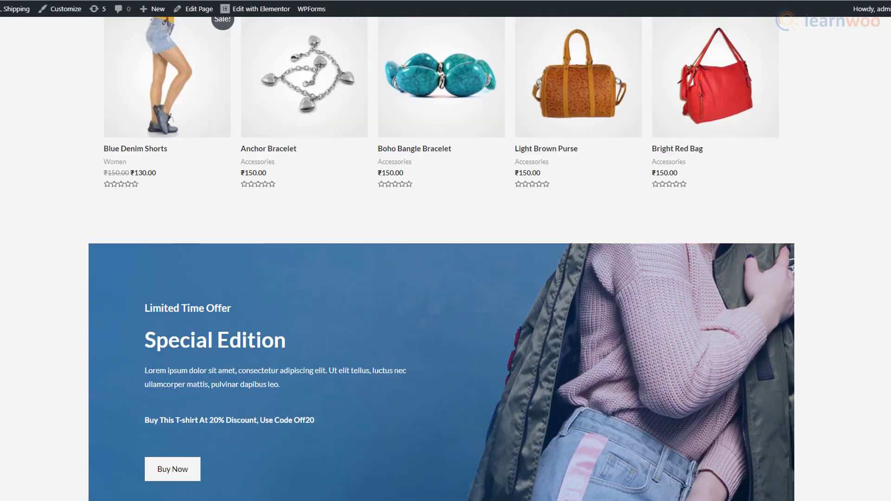
scroll(446, 251, up, 6)
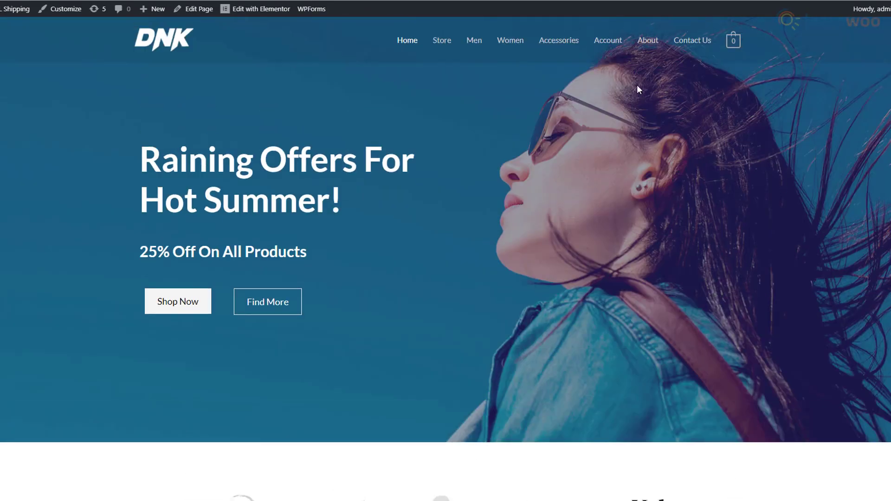
Review the About Us page, then open the homepage for editing in Elementor.
click(644, 46)
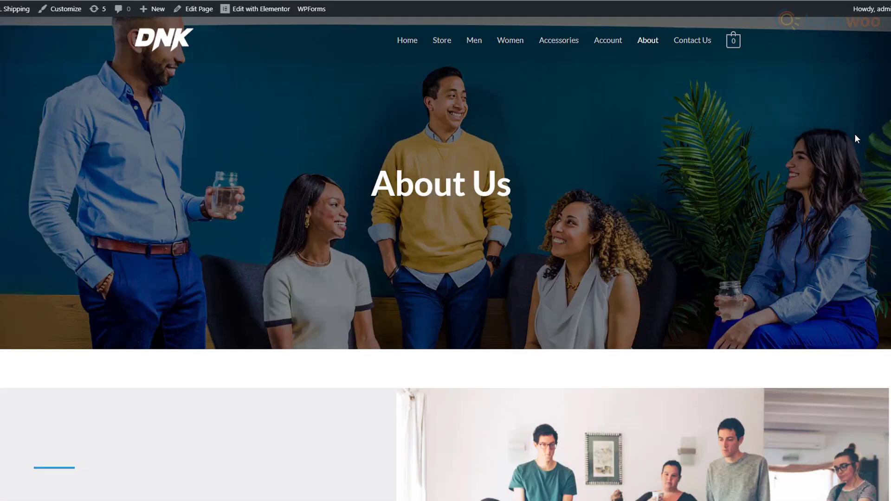
scroll(855, 138, down, 6)
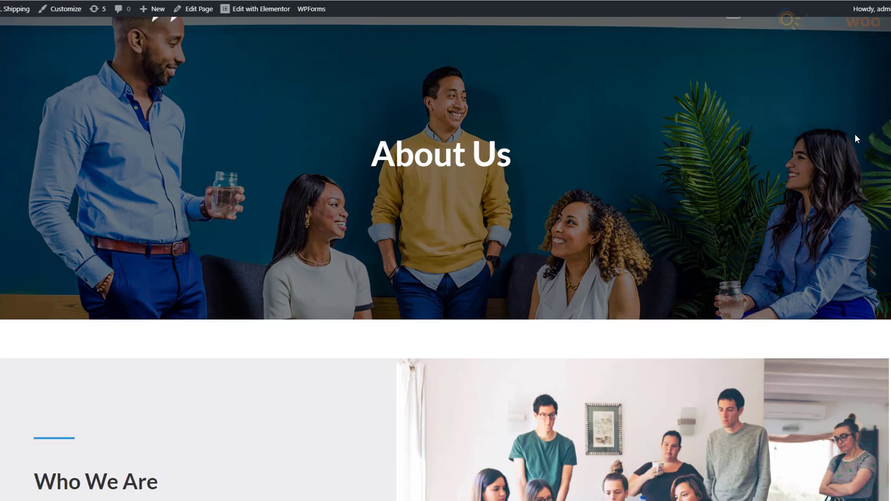
scroll(855, 138, down, 7)
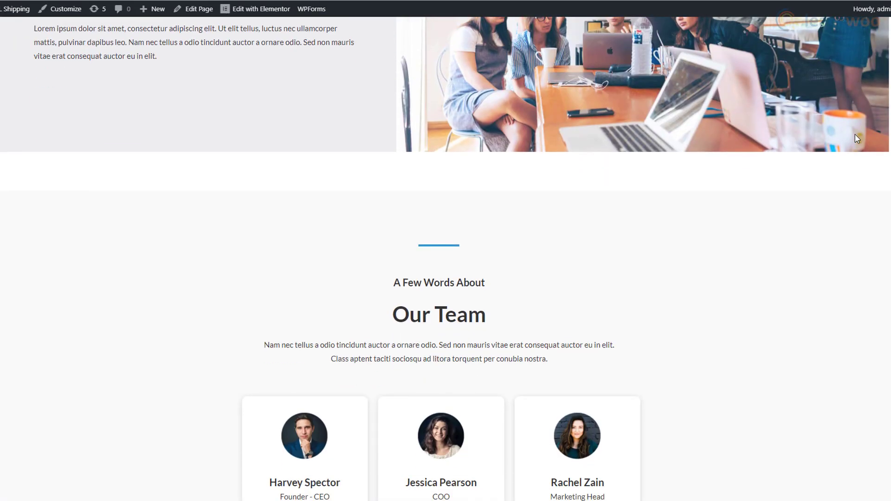
scroll(857, 139, down, 5)
scroll(857, 139, down, 6)
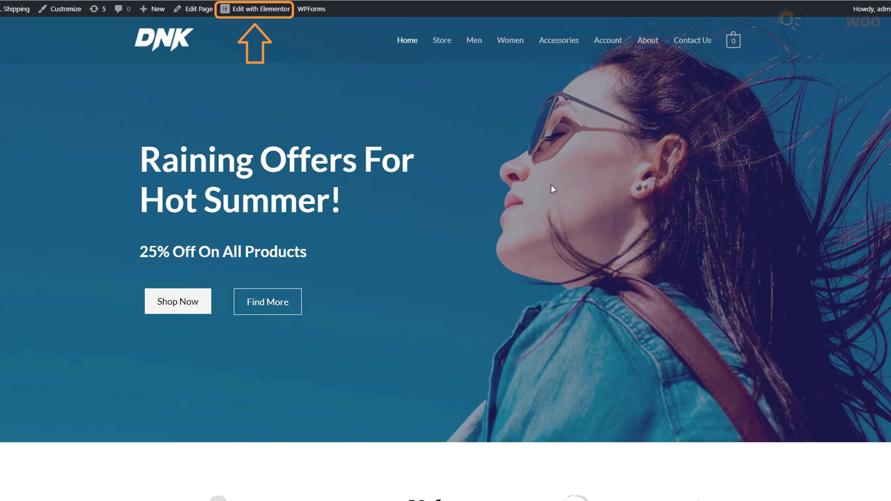
click(253, 9)
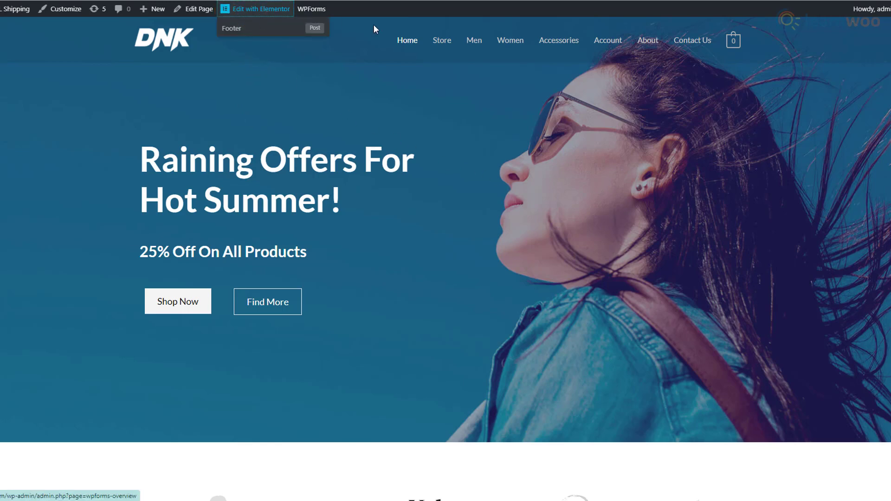
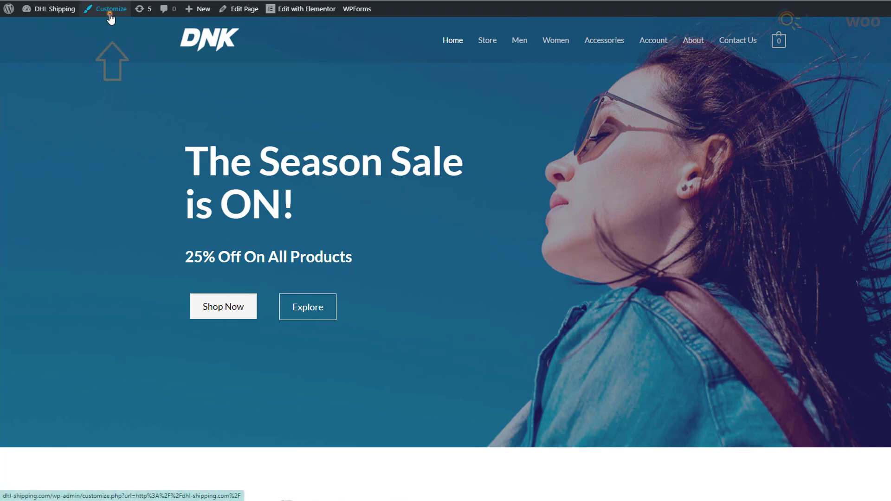
Open the WordPress Customizer from the store's live home page.
click(111, 9)
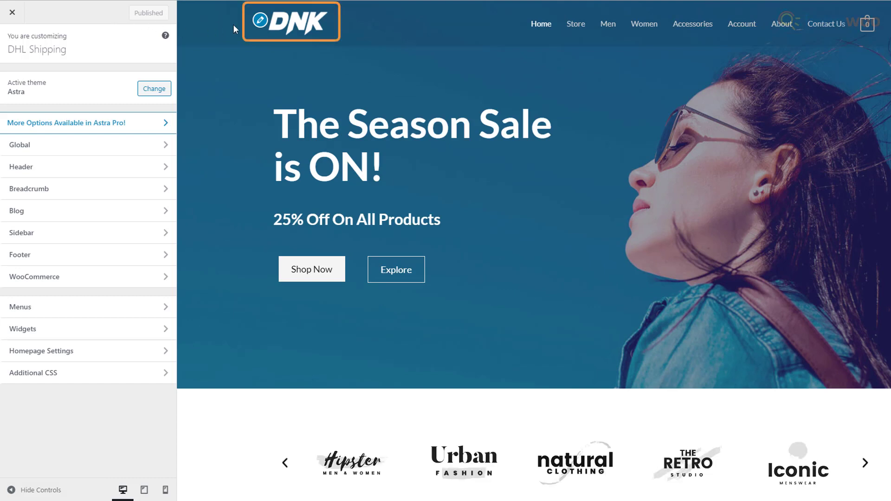
Replace the transparent header's DNK logo with the REWOKE logo and widen it to 371.
click(257, 24)
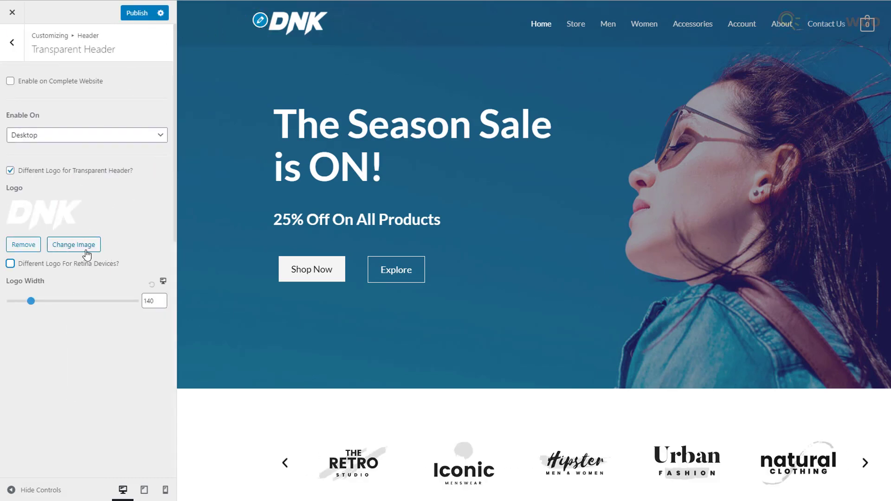
click(74, 244)
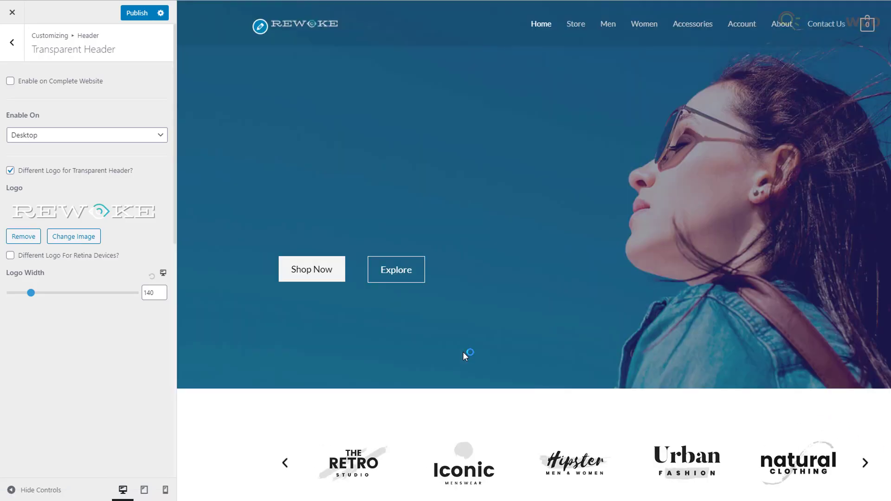
drag(30, 293, 84, 300)
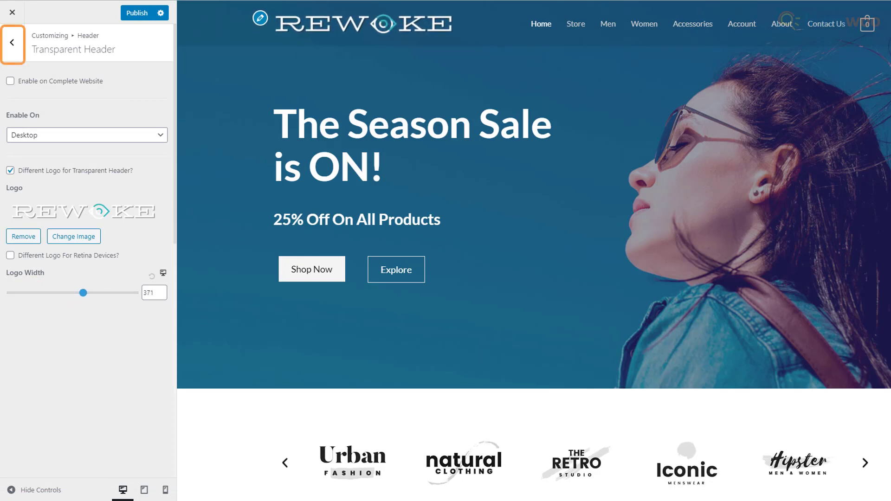
click(15, 50)
Check the Main Menu items, leave them unchanged, and publish the Customizer changes.
click(15, 51)
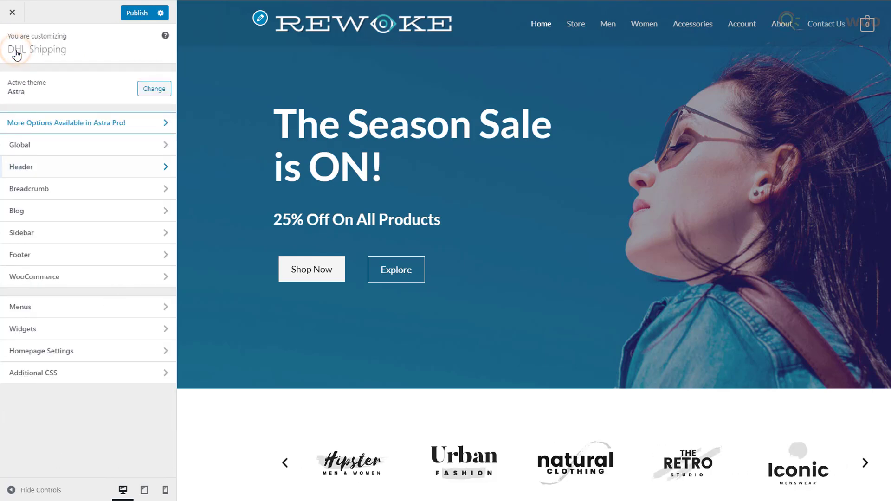
click(75, 307)
click(65, 146)
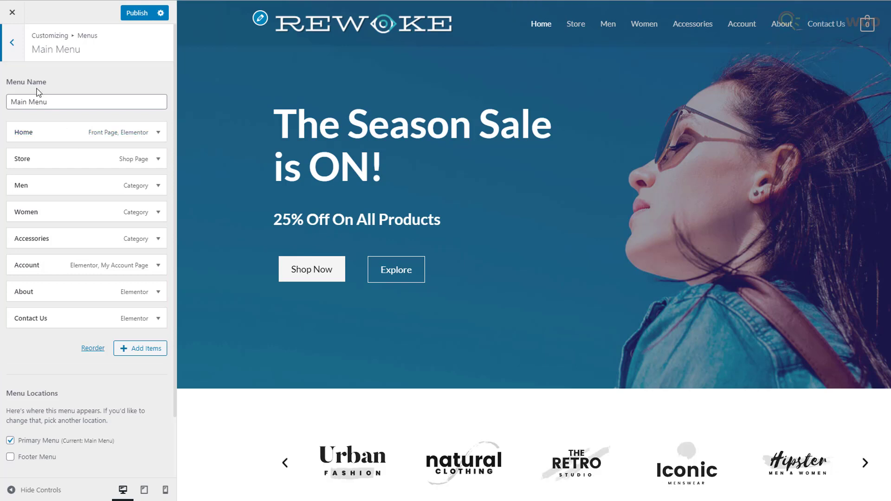
click(14, 51)
click(14, 50)
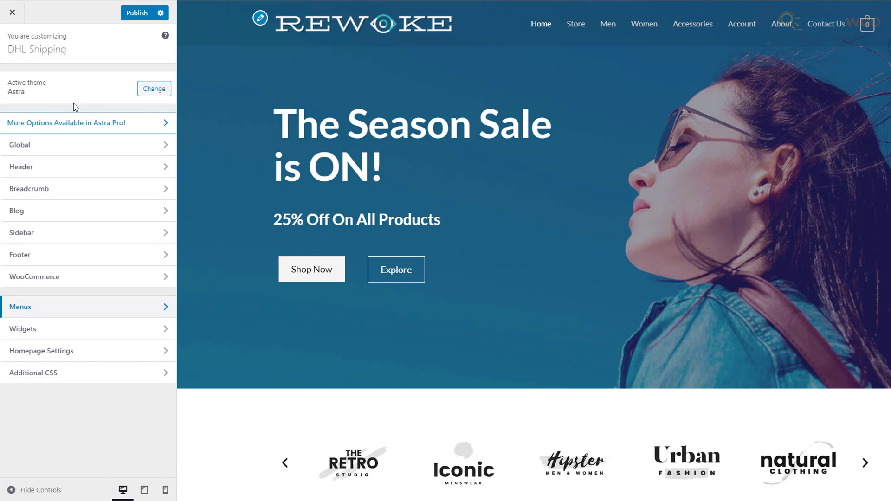
click(132, 13)
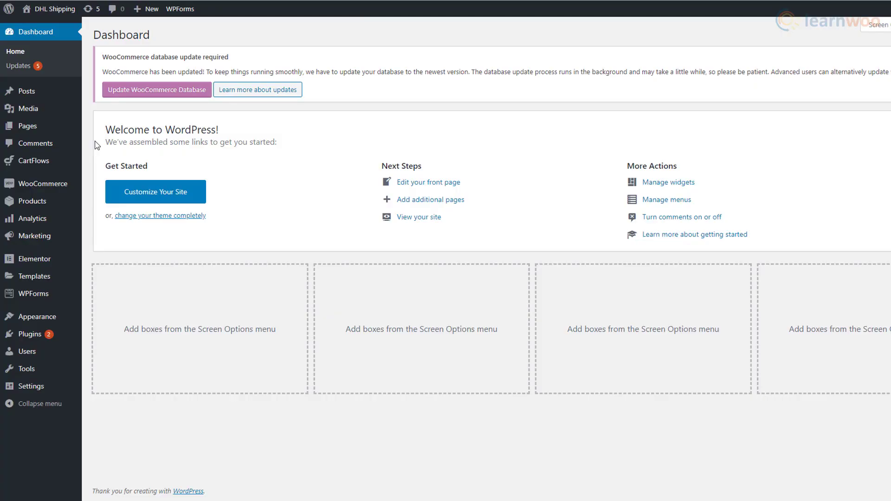
Create a new page titled 'About Us' and open it in Elementor.
mouse_move(70, 132)
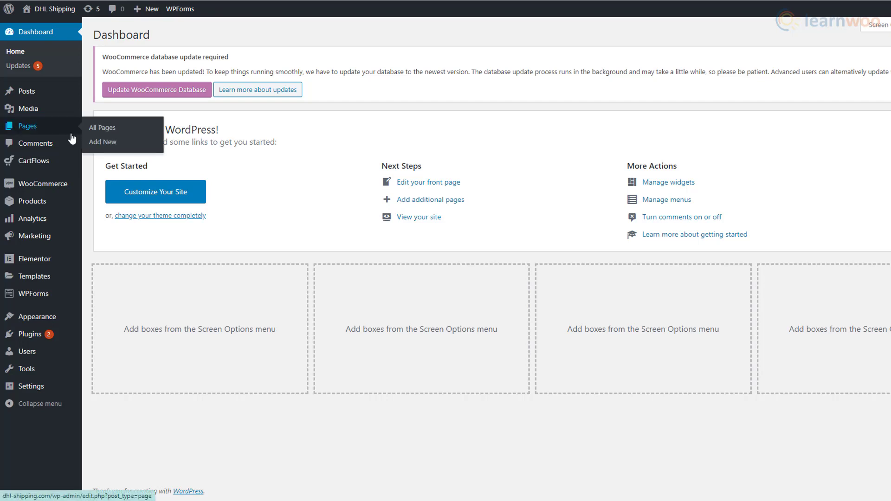
click(128, 143)
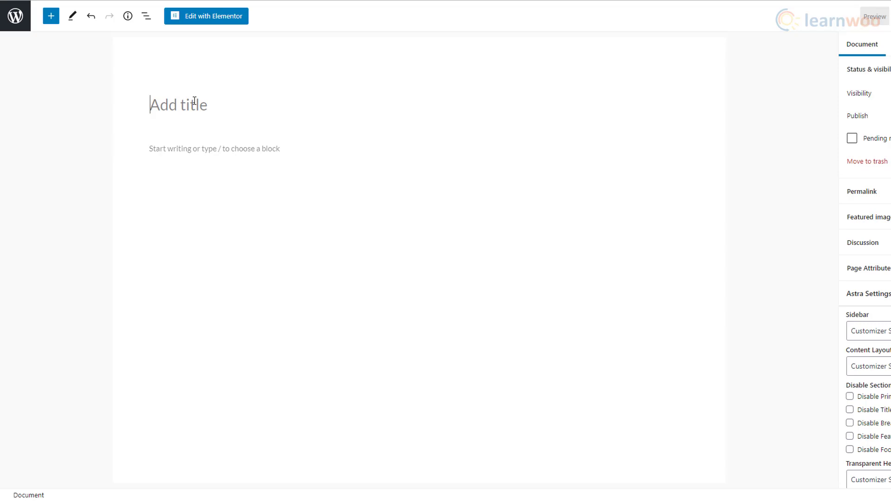
text(About Us)
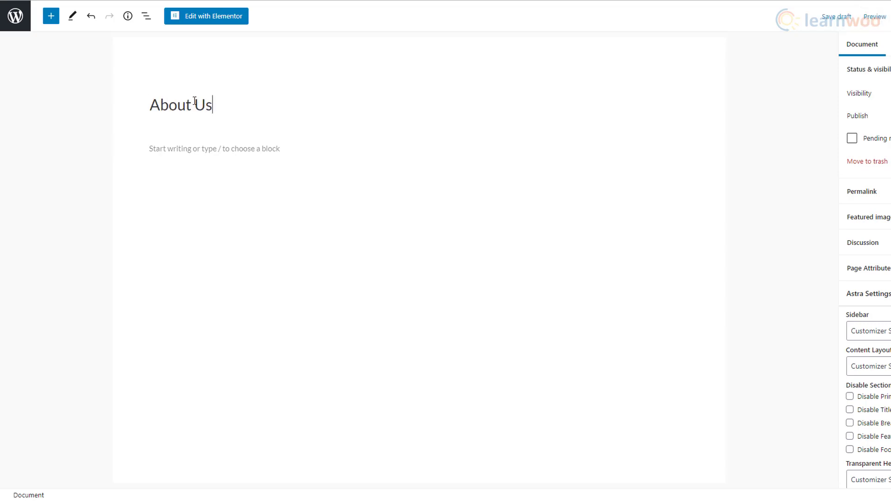
click(211, 18)
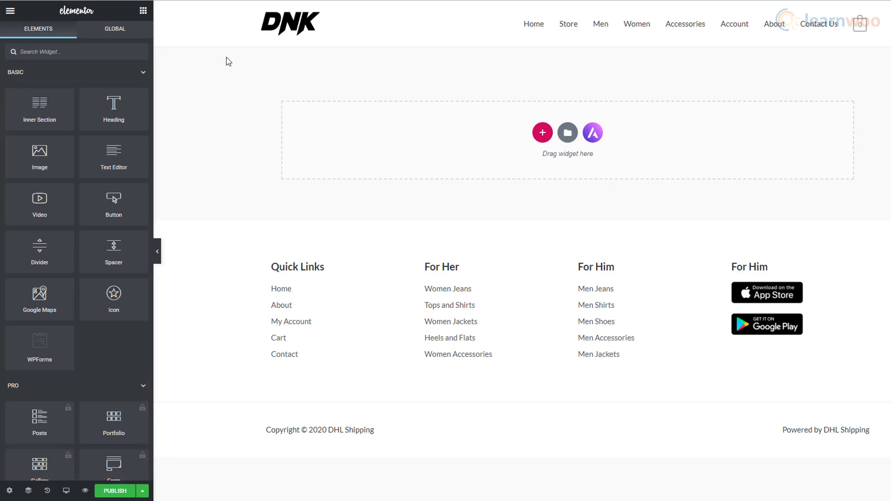
Add a Heading widget reading 'About Us' at the top of the page.
drag(114, 111, 351, 147)
drag(522, 70, 265, 67)
text(About U)
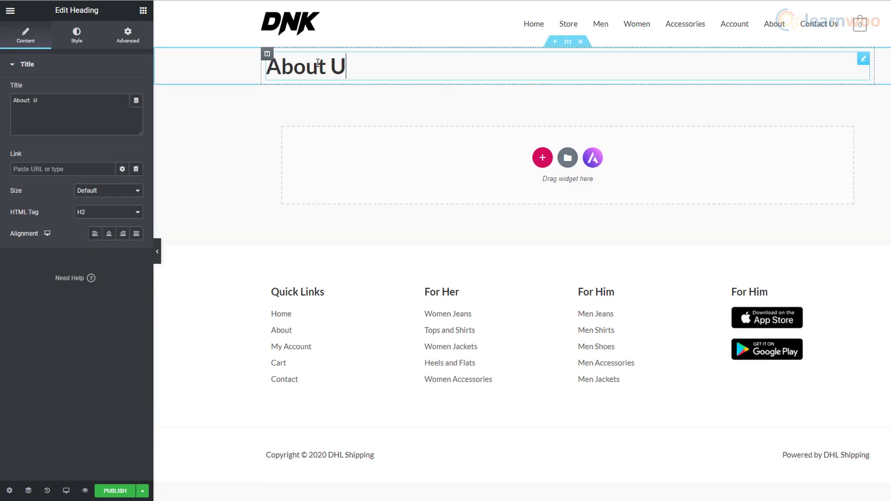
text(s)
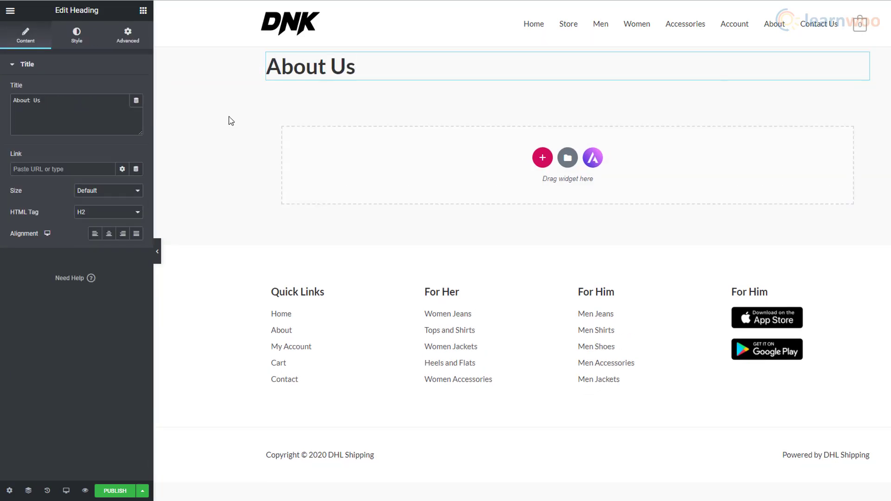
Add an Image widget below the heading with the Media Library photo of a woman in denim.
click(143, 11)
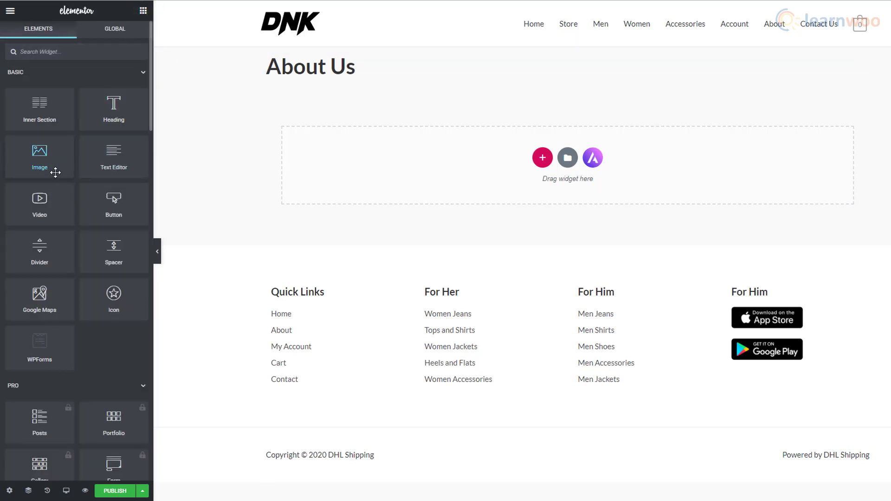
drag(62, 173, 341, 181)
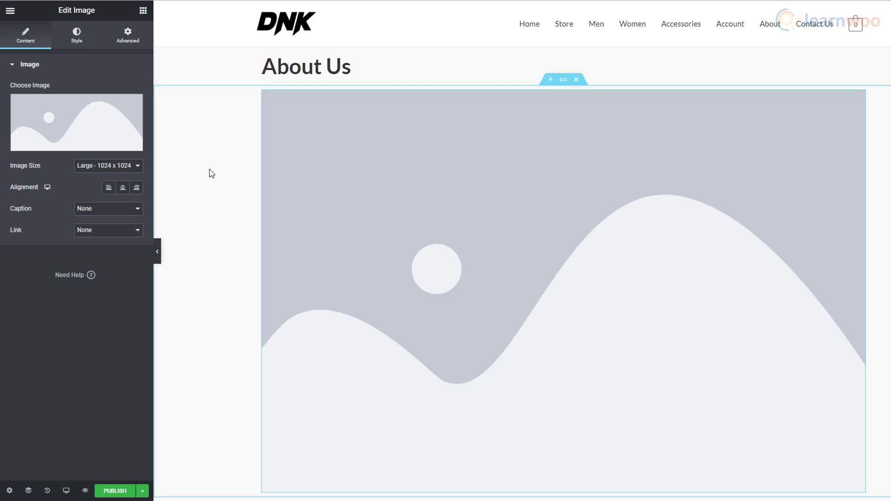
click(84, 146)
click(80, 148)
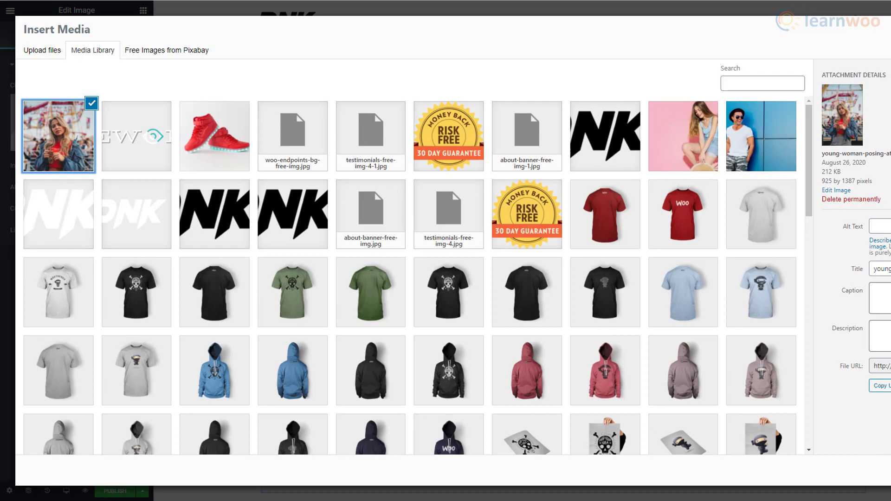
click(889, 470)
scroll(442, 362, down, 10)
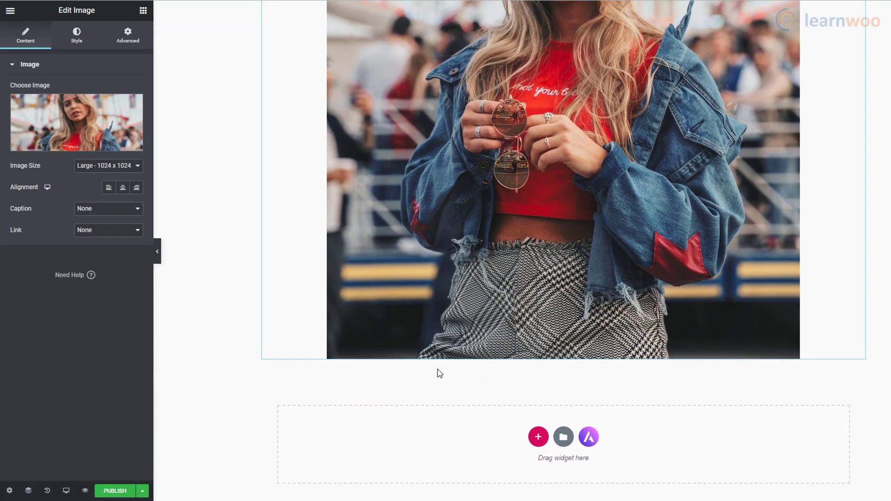
scroll(440, 374, down, 3)
scroll(440, 374, down, 2)
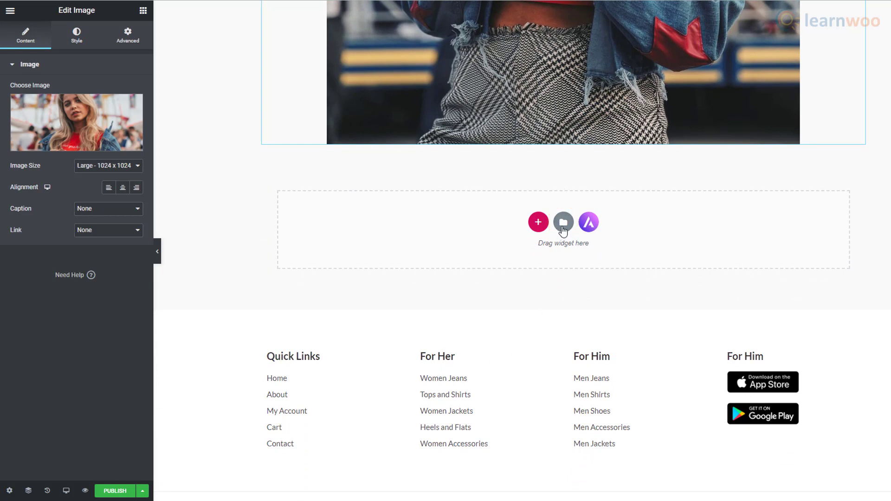
Search Elementor's page template library for 'about'.
click(563, 223)
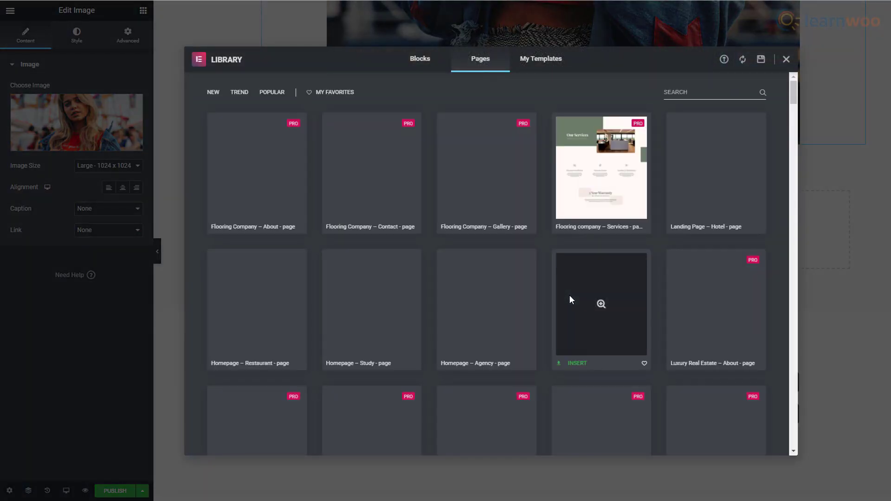
scroll(571, 302, down, 5)
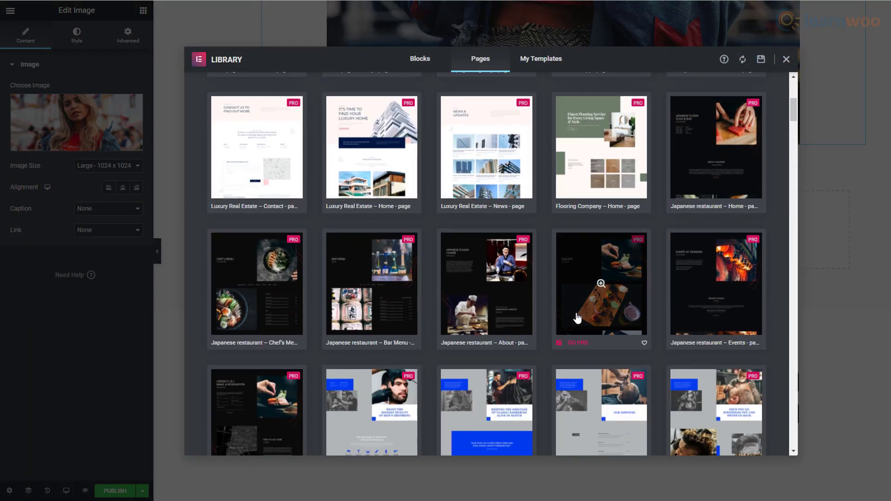
scroll(577, 318, down, 6)
scroll(570, 313, up, 12)
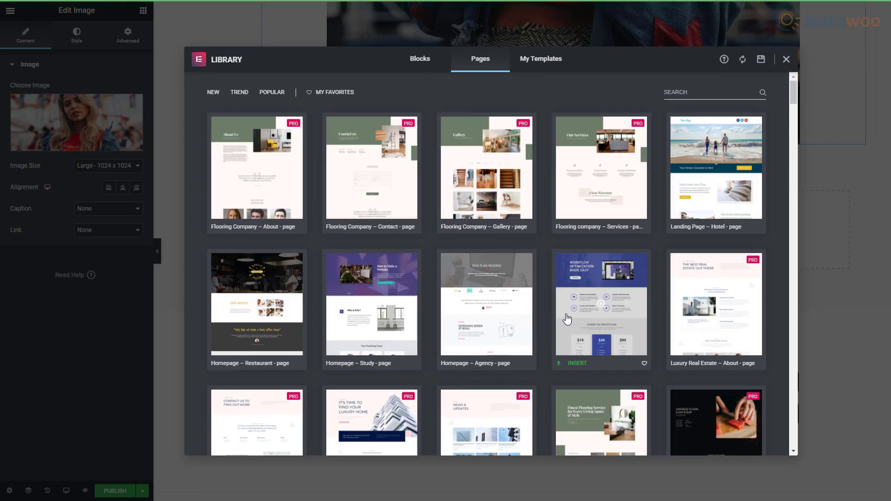
click(679, 89)
text(a)
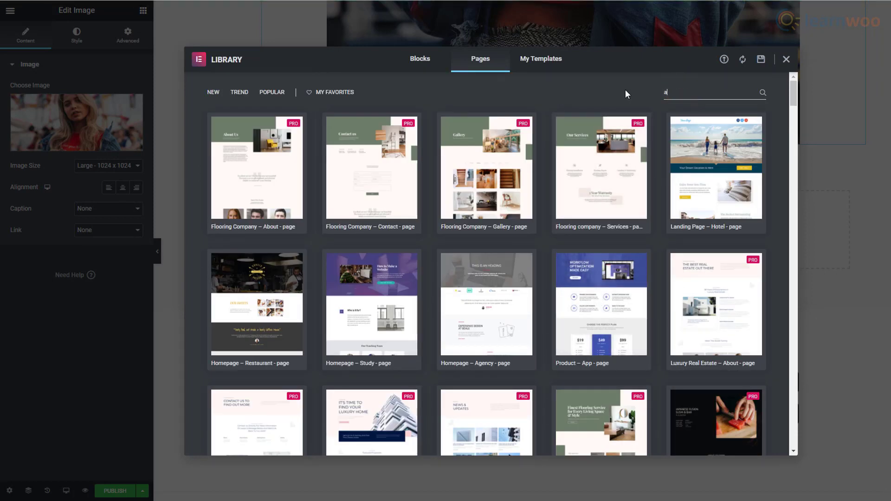
text(bout)
Preview the pink About Us template and insert it into the page.
scroll(488, 316, down, 3)
scroll(488, 316, down, 4)
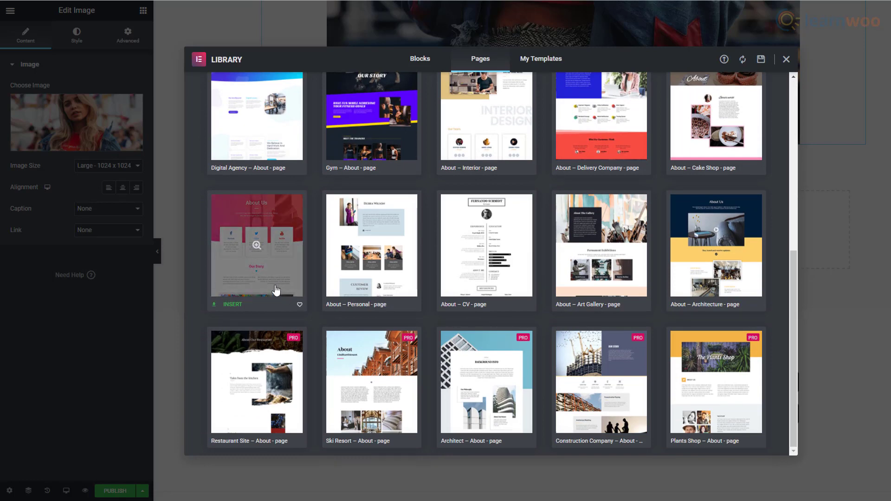
click(275, 288)
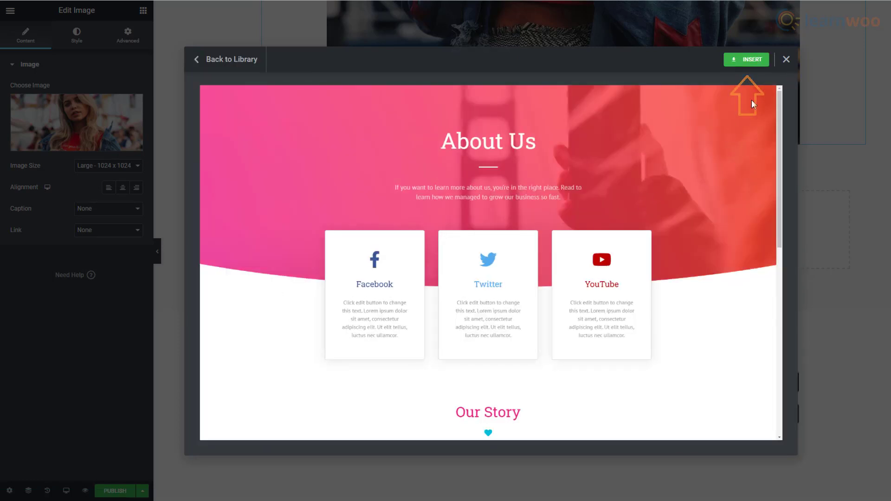
click(756, 64)
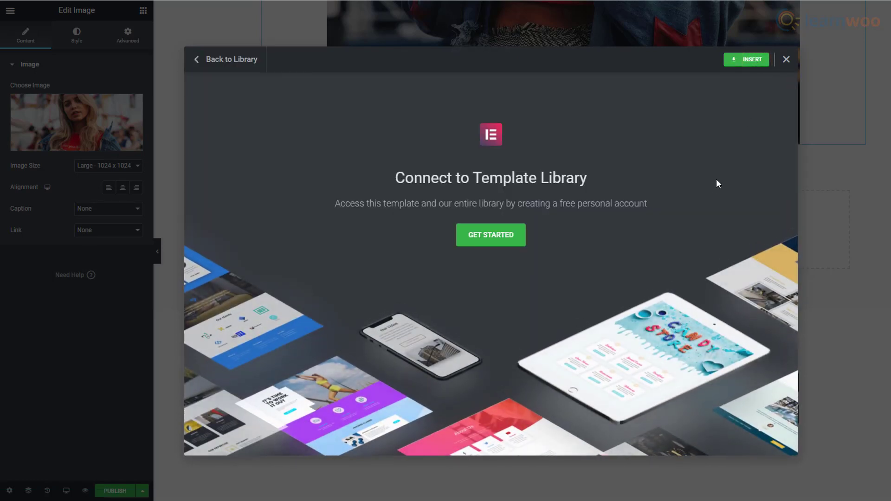
Register a new Elementor account with an e-mail and generated password, then connect the site.
click(499, 251)
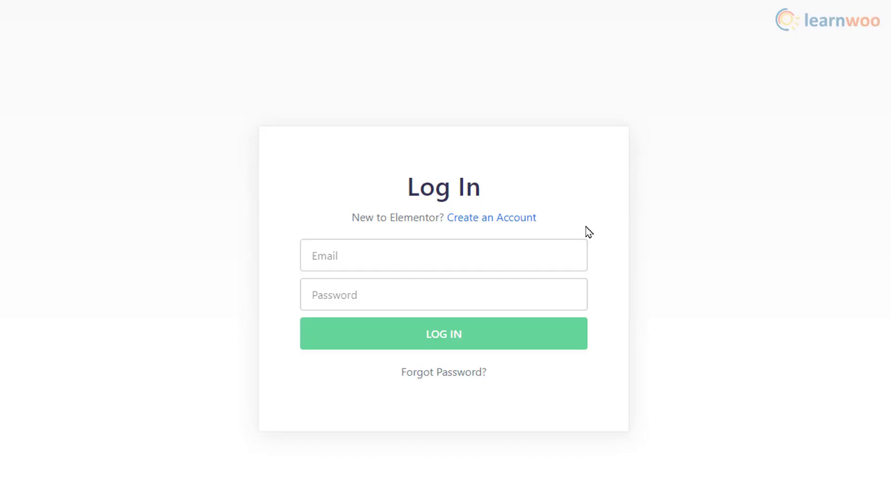
click(520, 219)
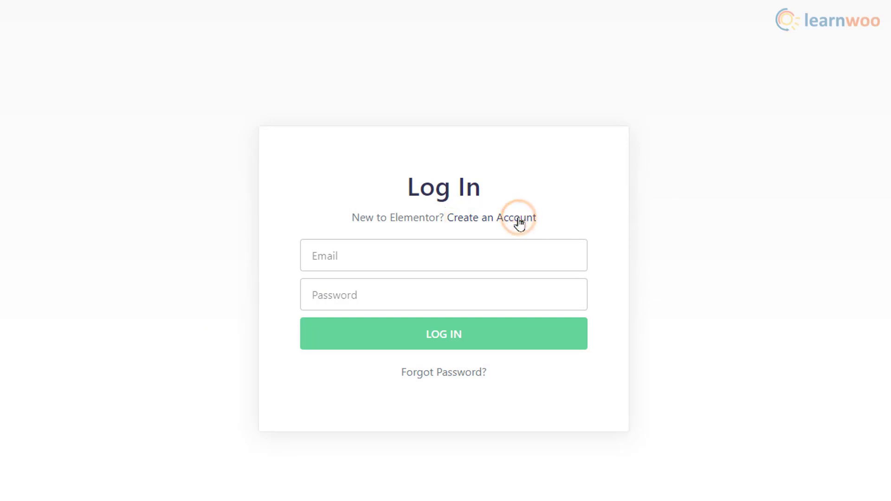
click(459, 266)
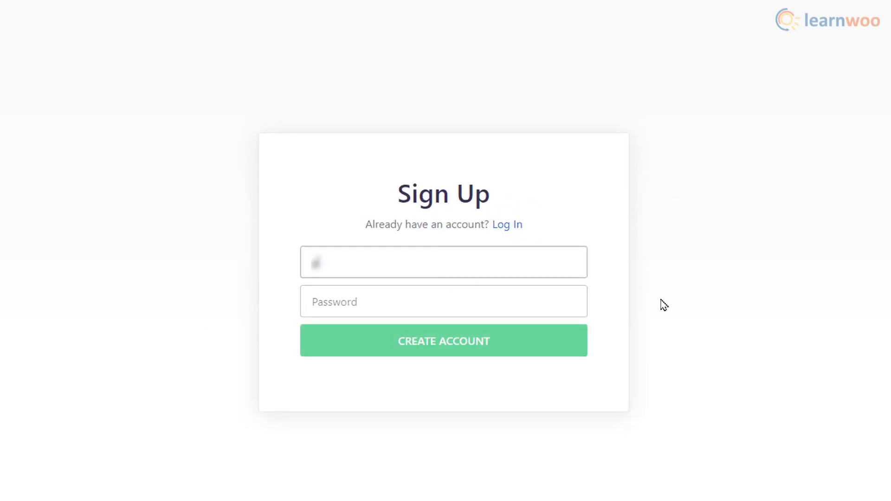
text([blurred])
click(466, 296)
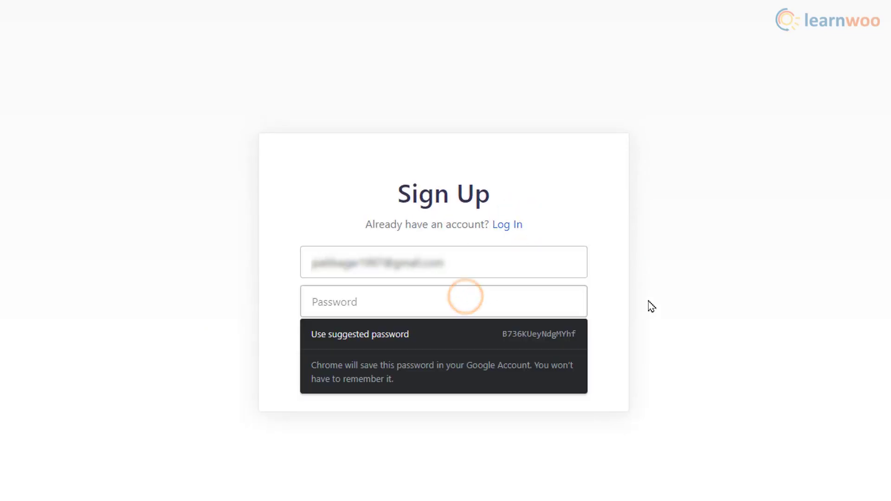
click(572, 330)
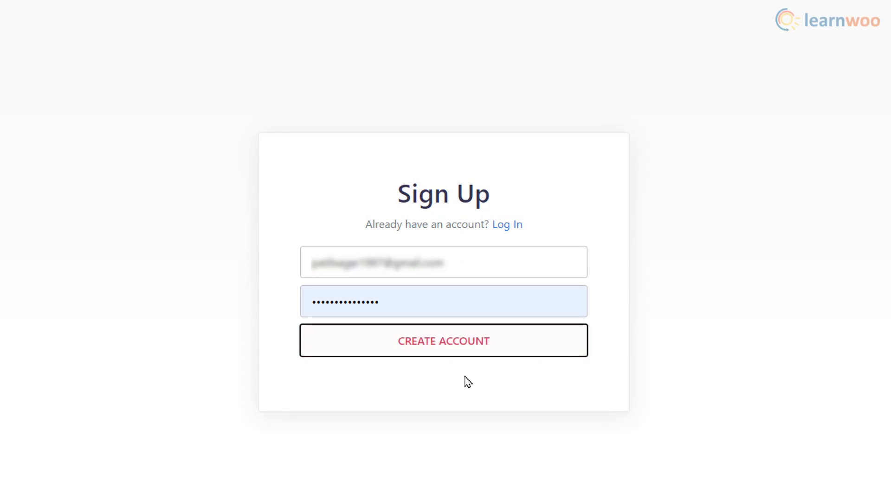
click(449, 354)
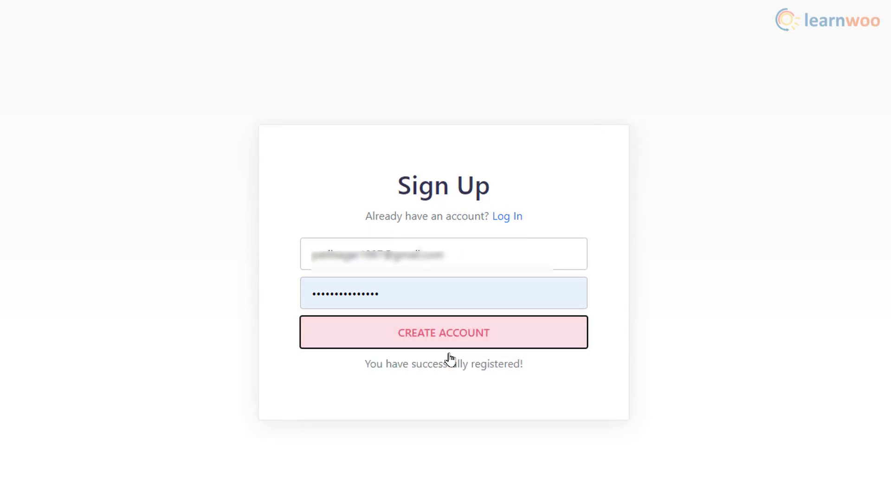
click(453, 365)
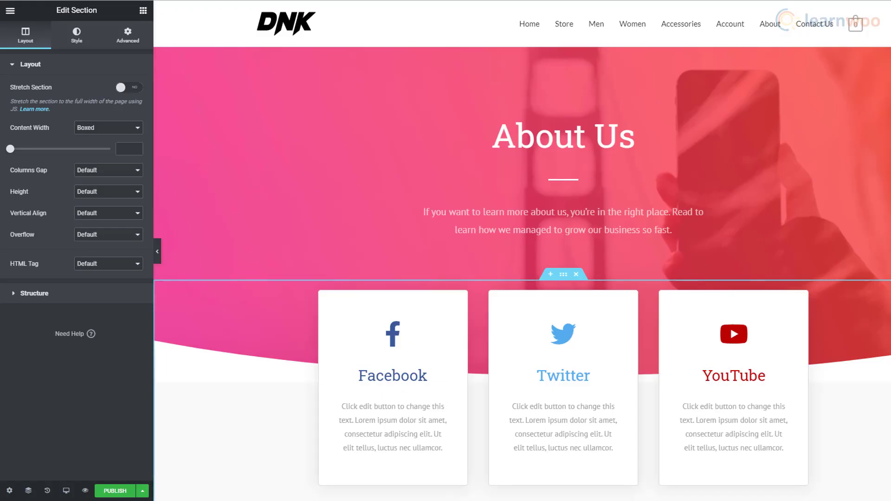
Delete the inserted template's content, leaving an empty section above the footer.
scroll(522, 251, down, 15)
scroll(522, 250, down, 8)
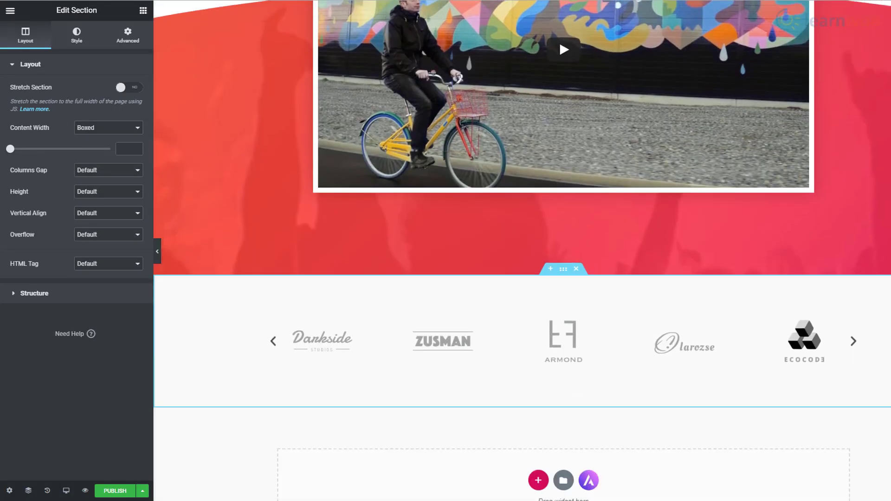
key(Delete)
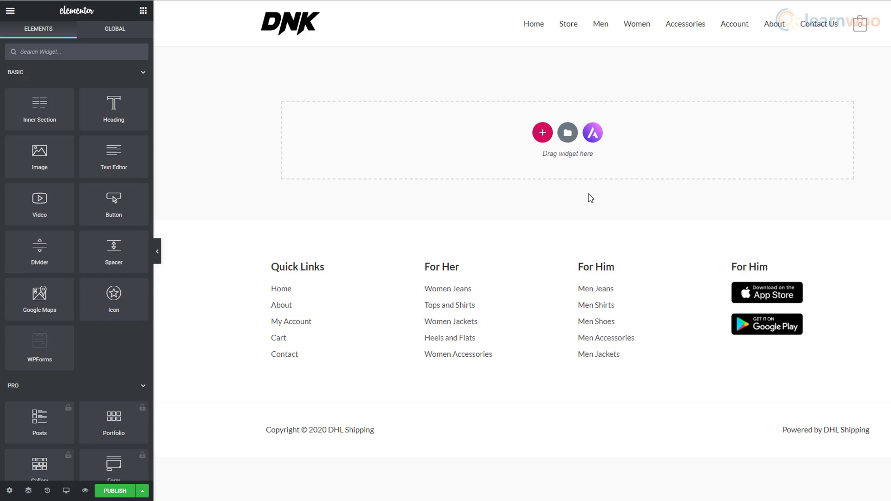
Import the About page from the Custom Printing template kit into this page.
click(592, 134)
scroll(604, 200, down, 5)
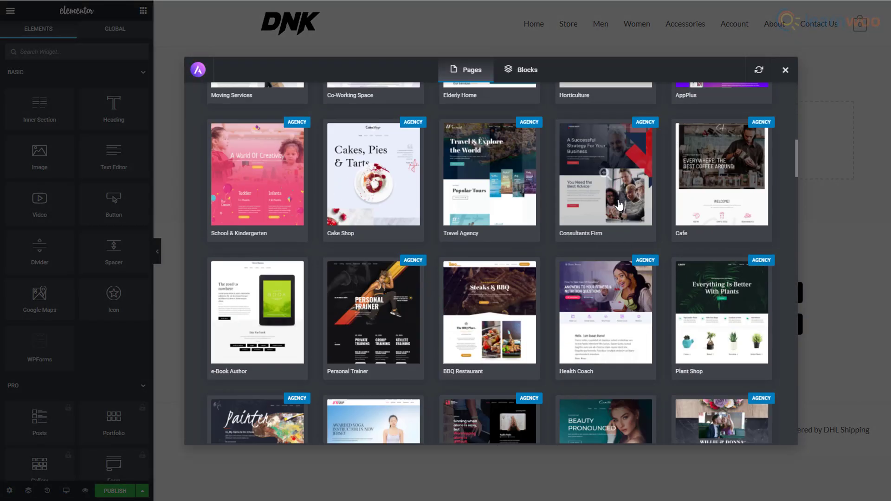
scroll(620, 205, down, 5)
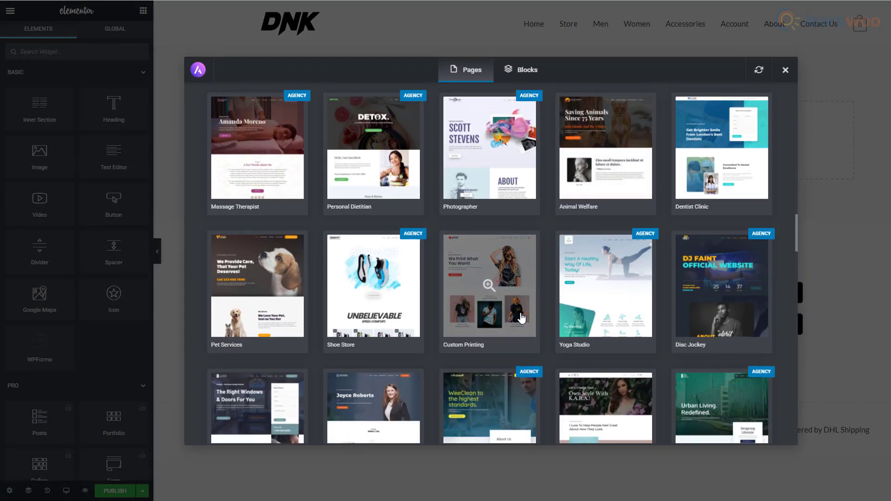
click(521, 315)
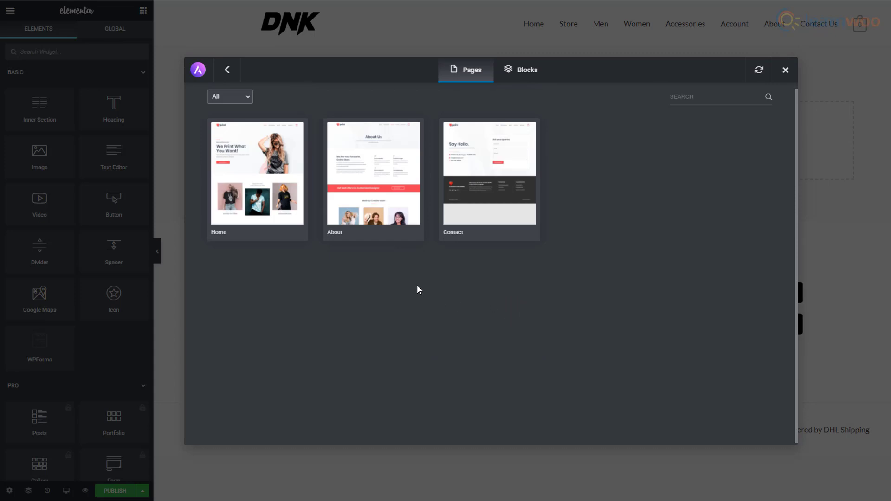
click(397, 201)
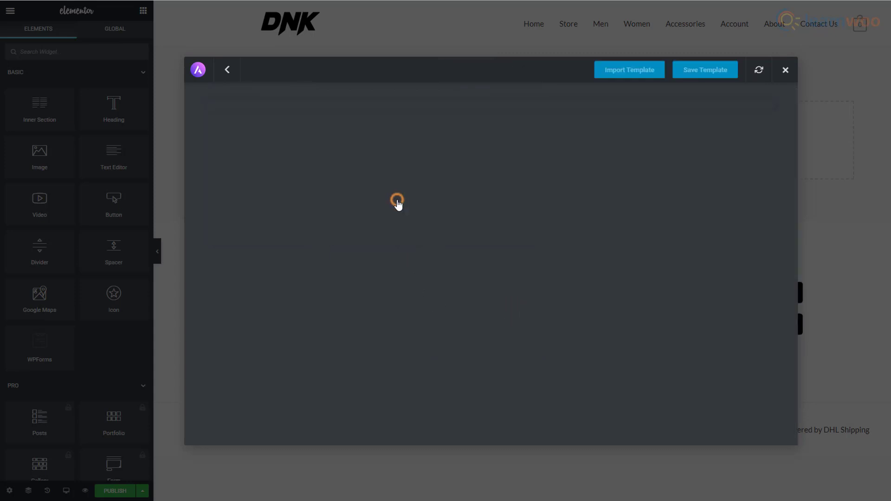
scroll(612, 180, down, 10)
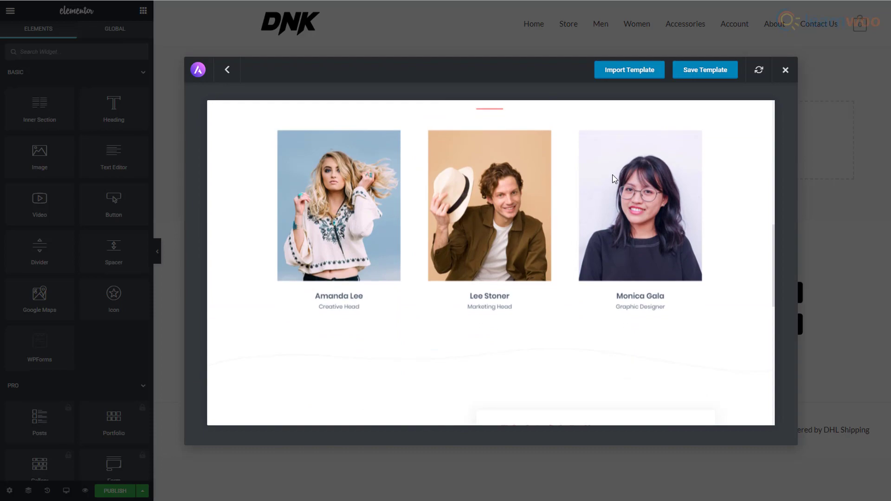
scroll(612, 179, up, 15)
click(630, 71)
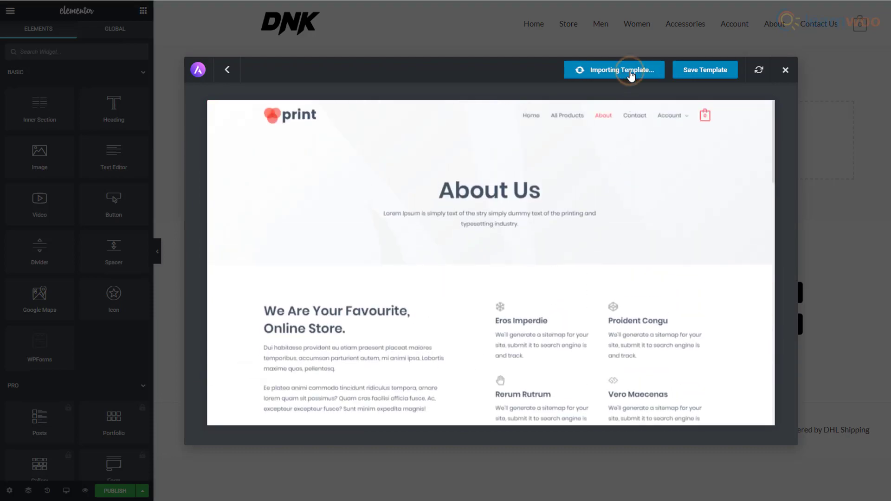
Look over the imported About Us layout and save the page with Ctrl+S.
scroll(637, 135, down, 10)
scroll(522, 251, down, 8)
scroll(522, 251, up, 15)
scroll(522, 251, up, 2)
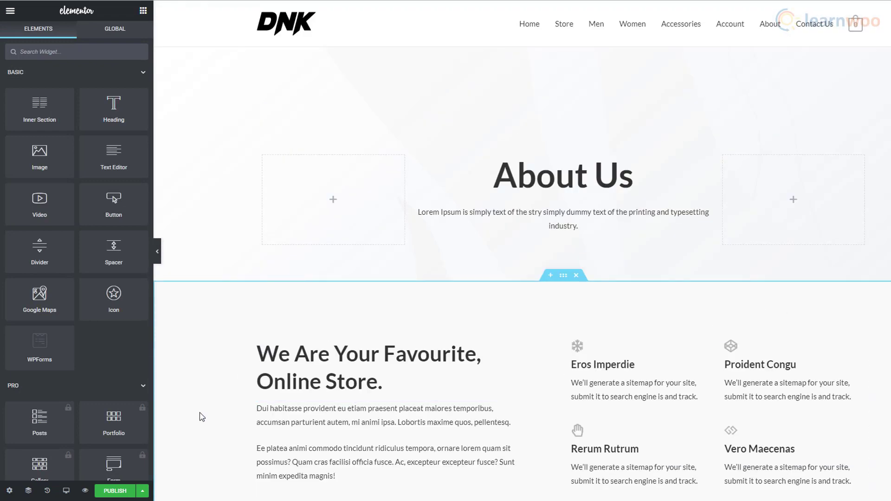
key(ctrl+s)
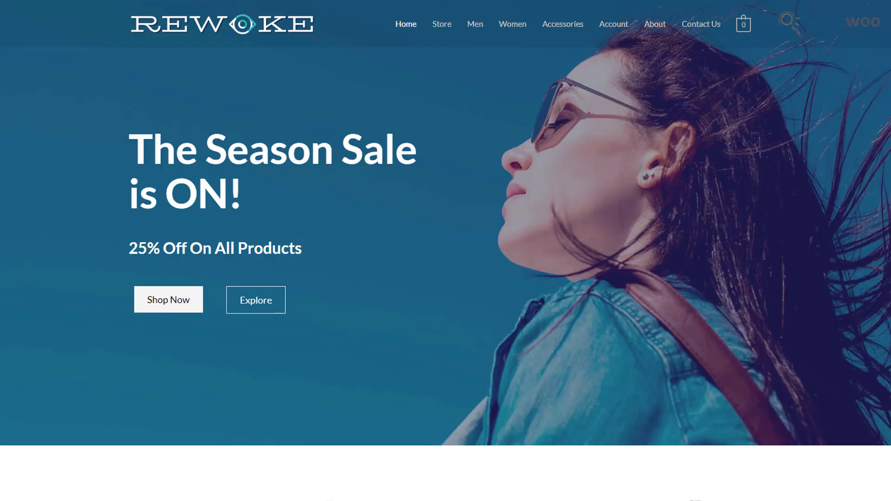
scroll(446, 250, down, 6)
scroll(446, 251, down, 15)
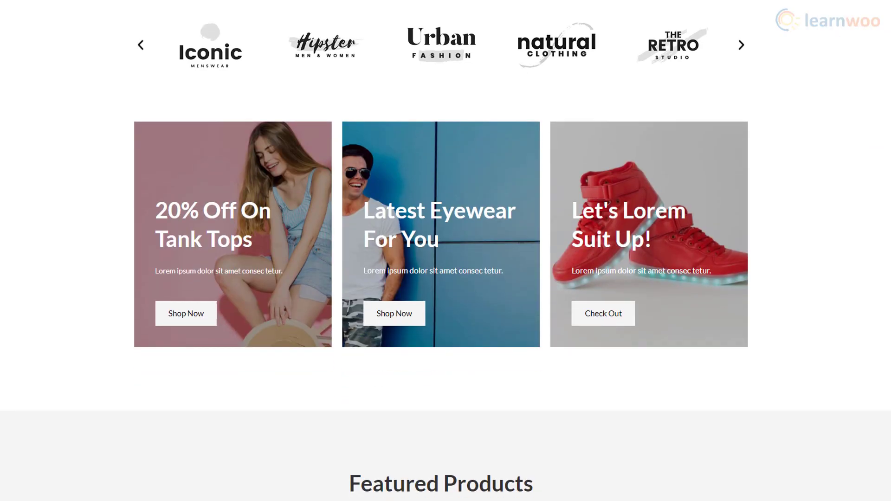
scroll(445, 250, down, 13)
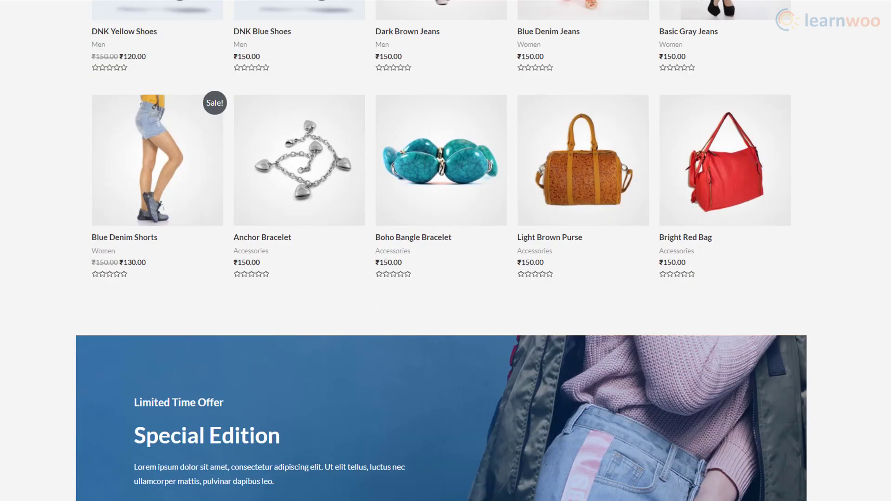
scroll(446, 250, down, 3)
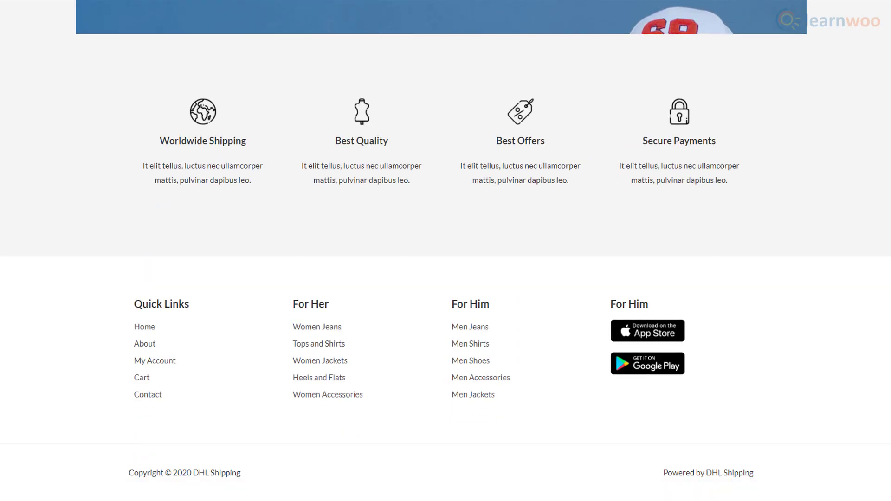
scroll(446, 250, up, 15)
scroll(445, 251, up, 15)
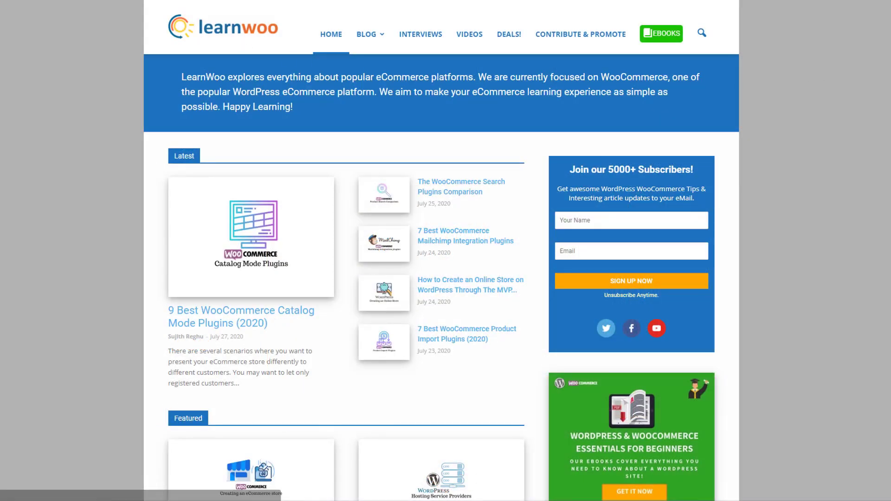
scroll(441, 250, down, 6)
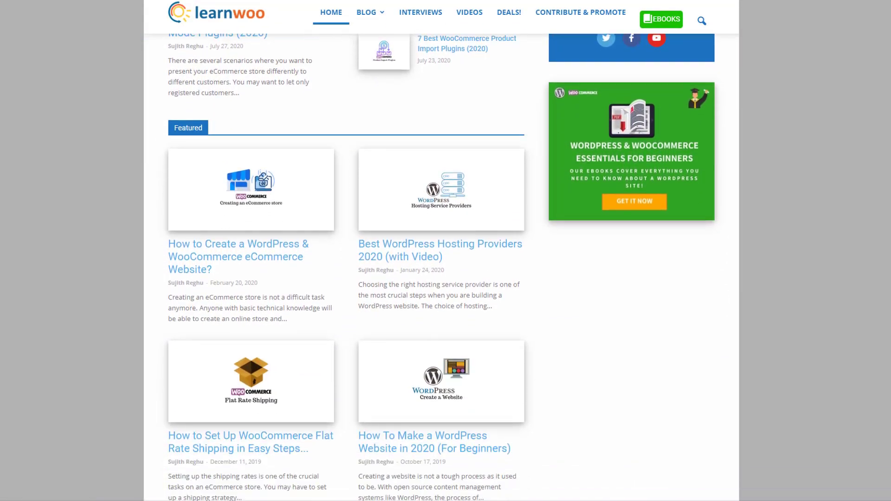
scroll(441, 250, down, 6)
scroll(441, 251, down, 4)
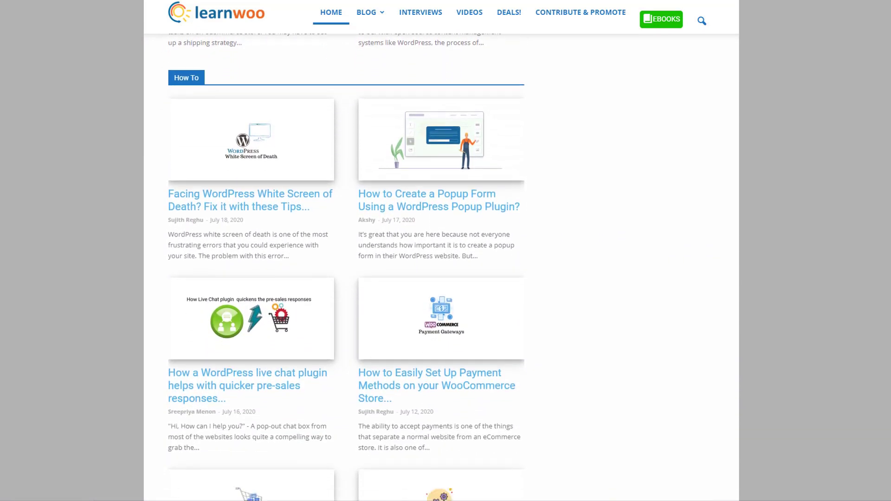